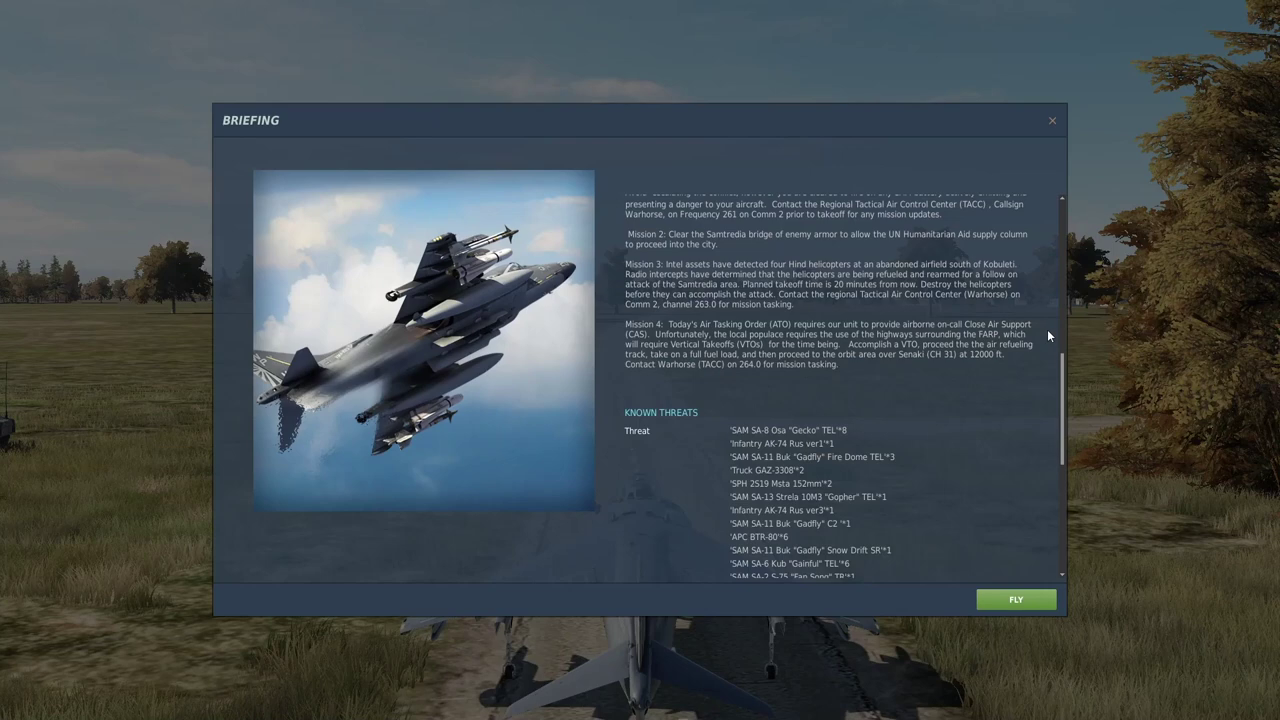
- Start the mission from its briefing, quit it, and return to the Mission Editor
click(1016, 600)
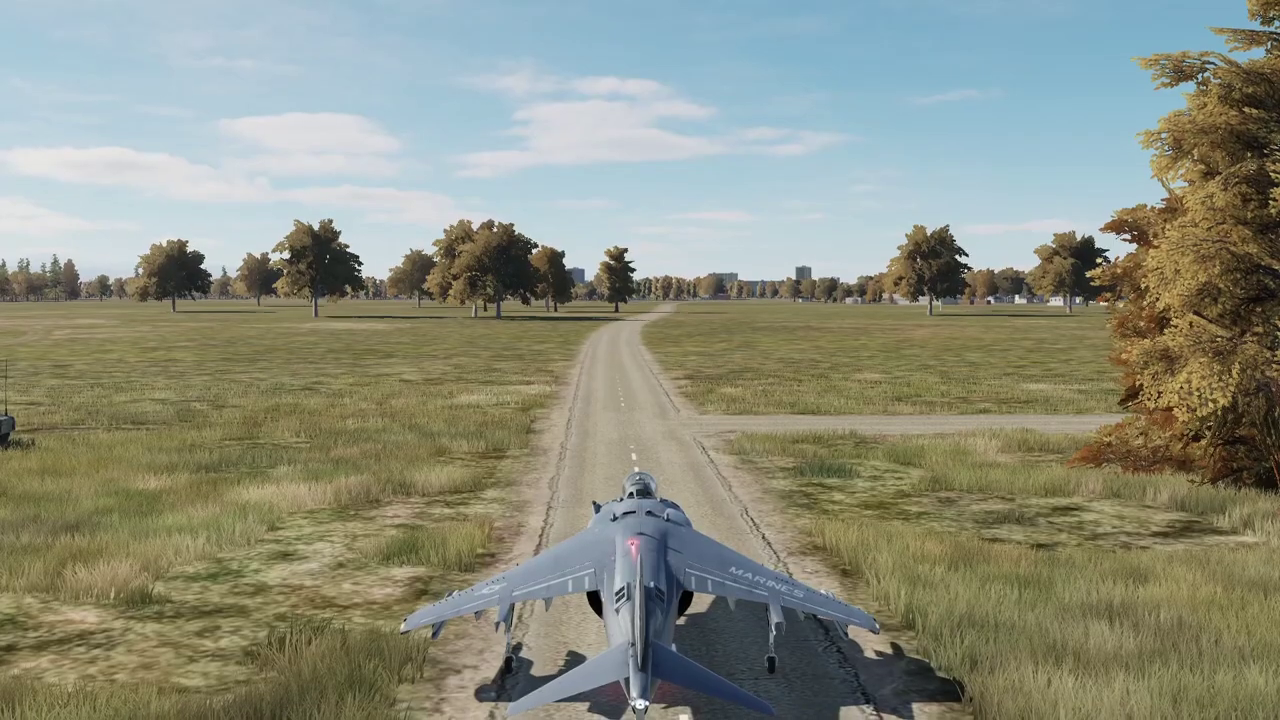
key(Escape)
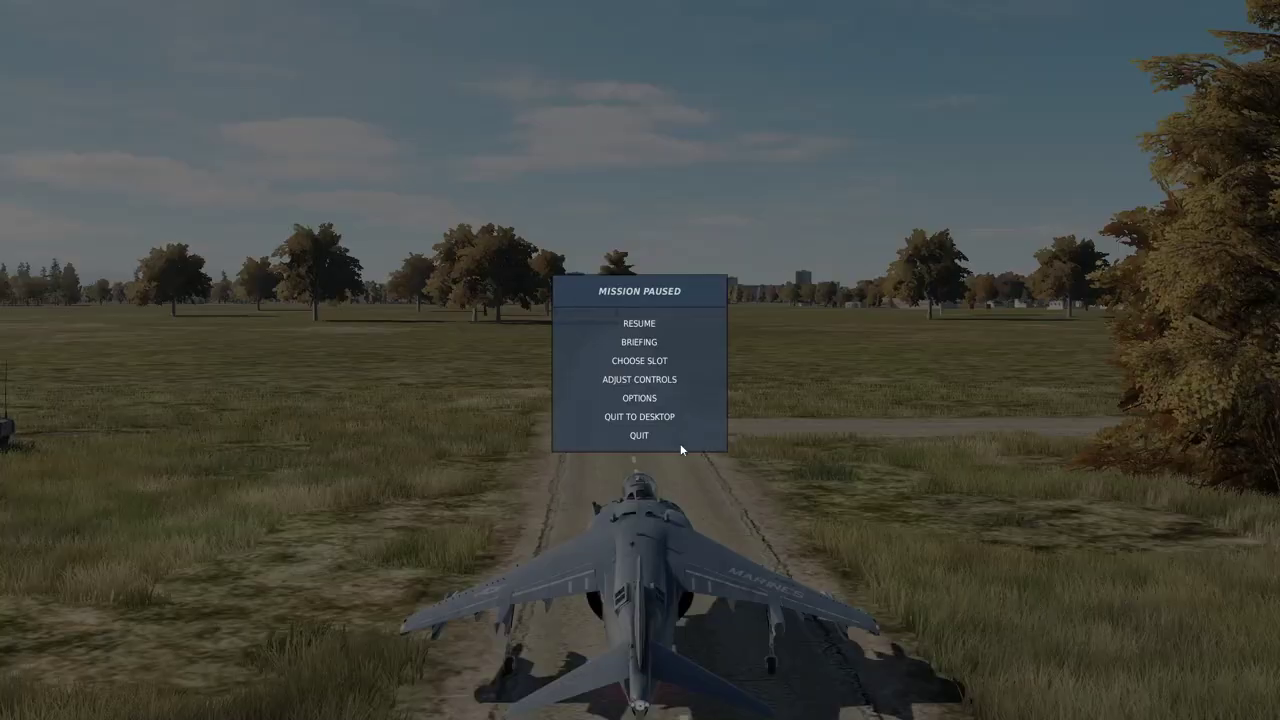
click(668, 441)
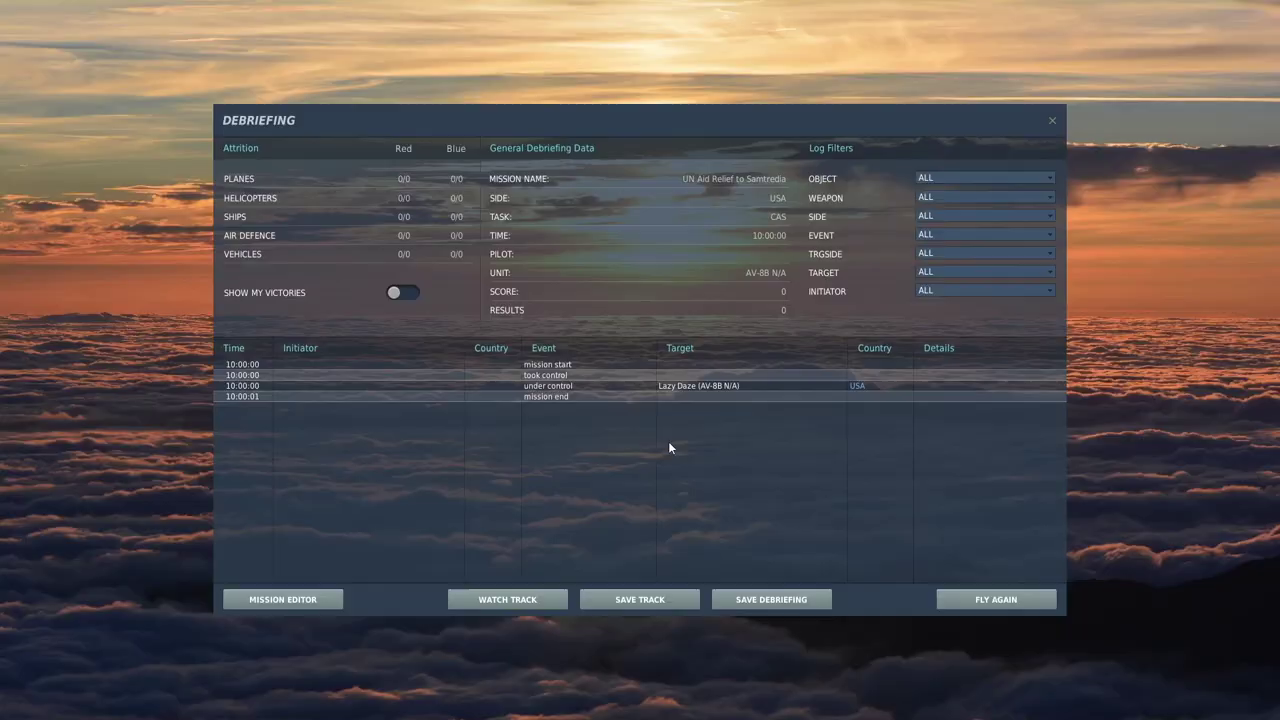
click(316, 600)
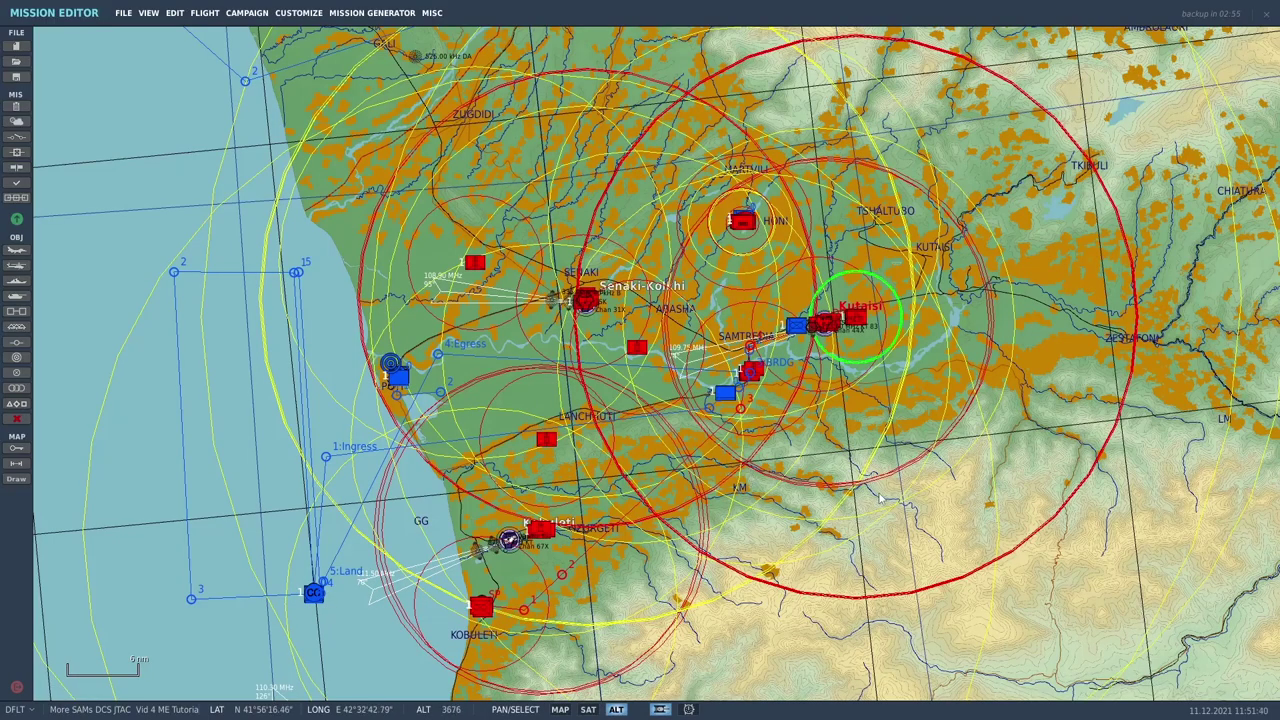
- Open the mission's triggers and examine the COMM2_FREQ condition of the Activate Mission 4 via Comm2 trigger
right_drag(880, 497, 940, 508)
scroll(905, 508, up, 1)
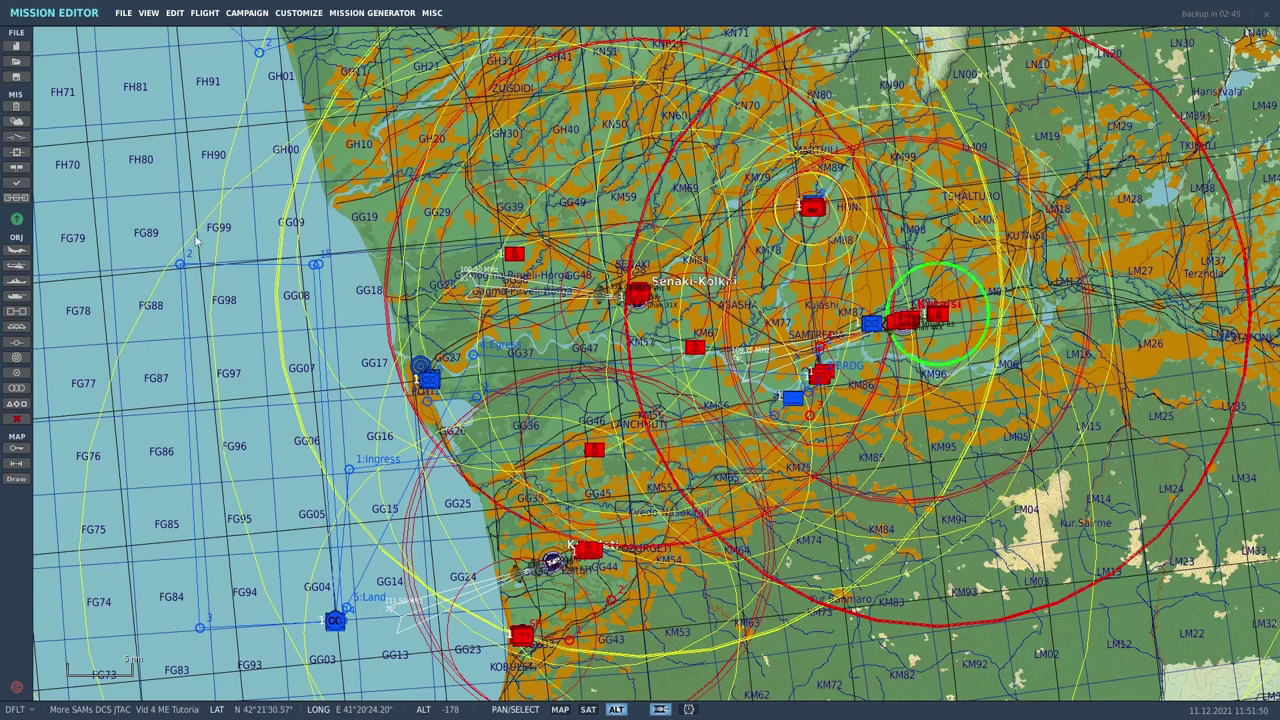
click(16, 136)
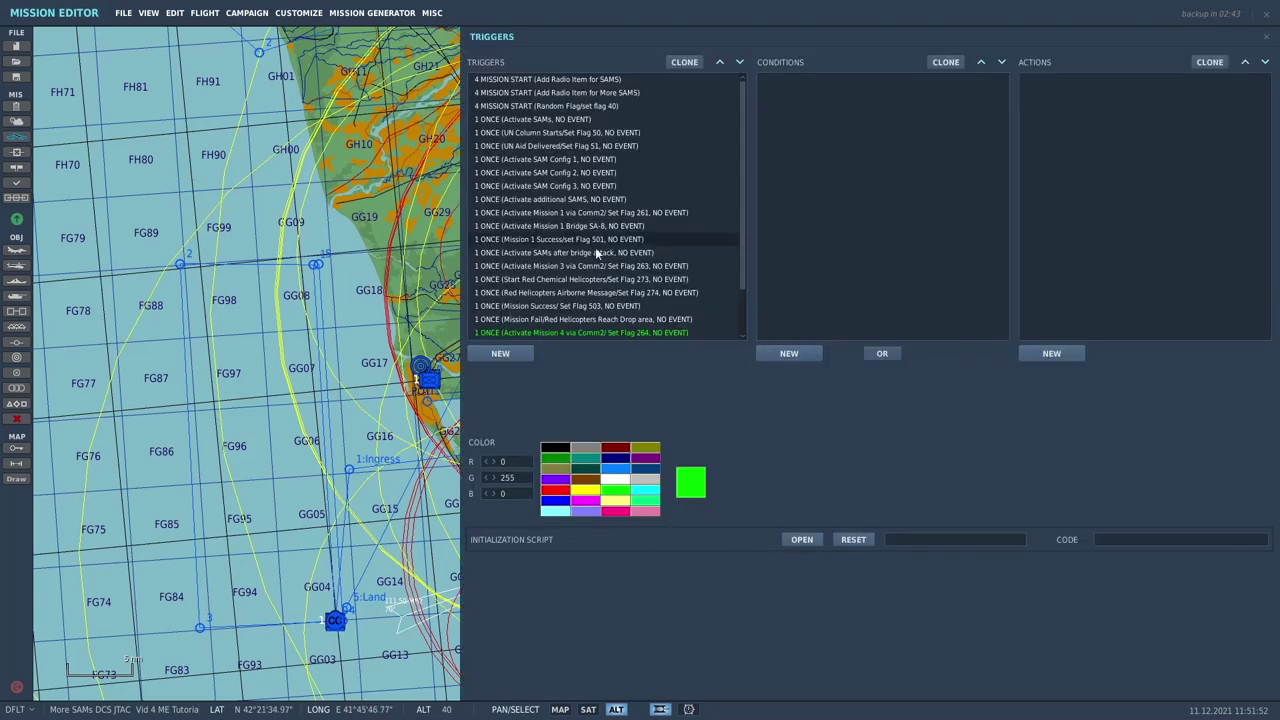
scroll(670, 174, down, 2)
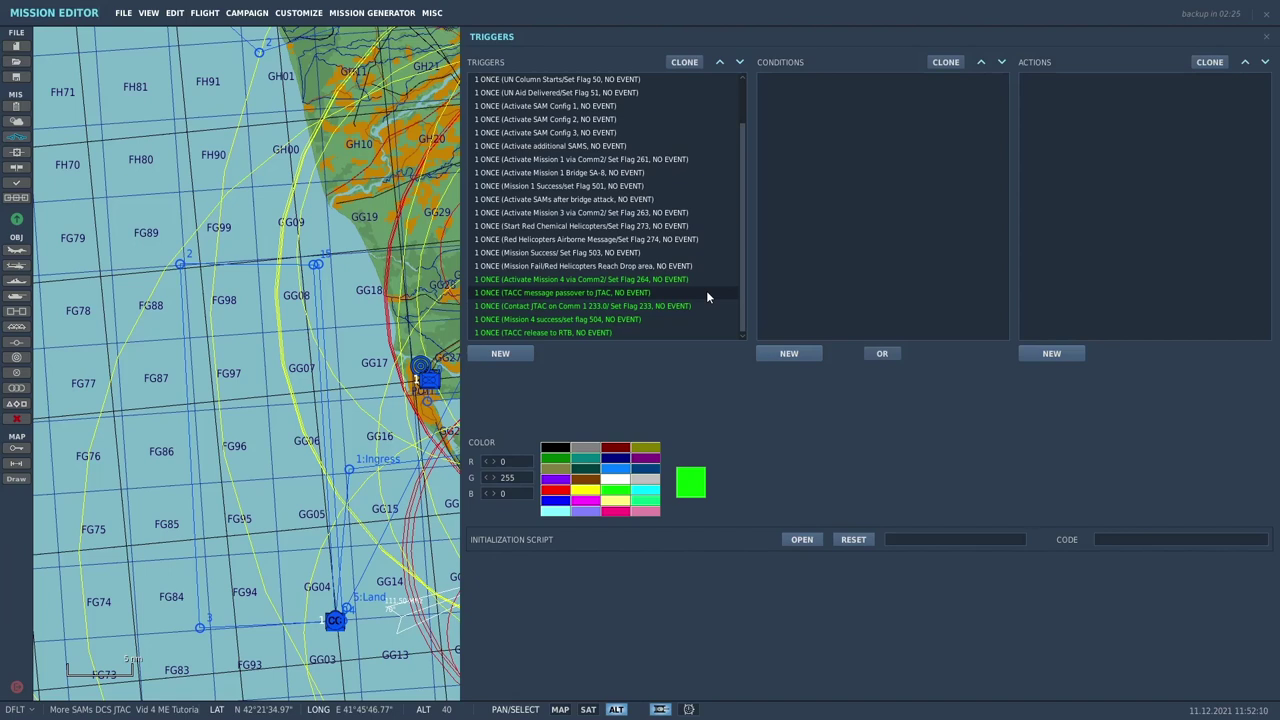
click(532, 281)
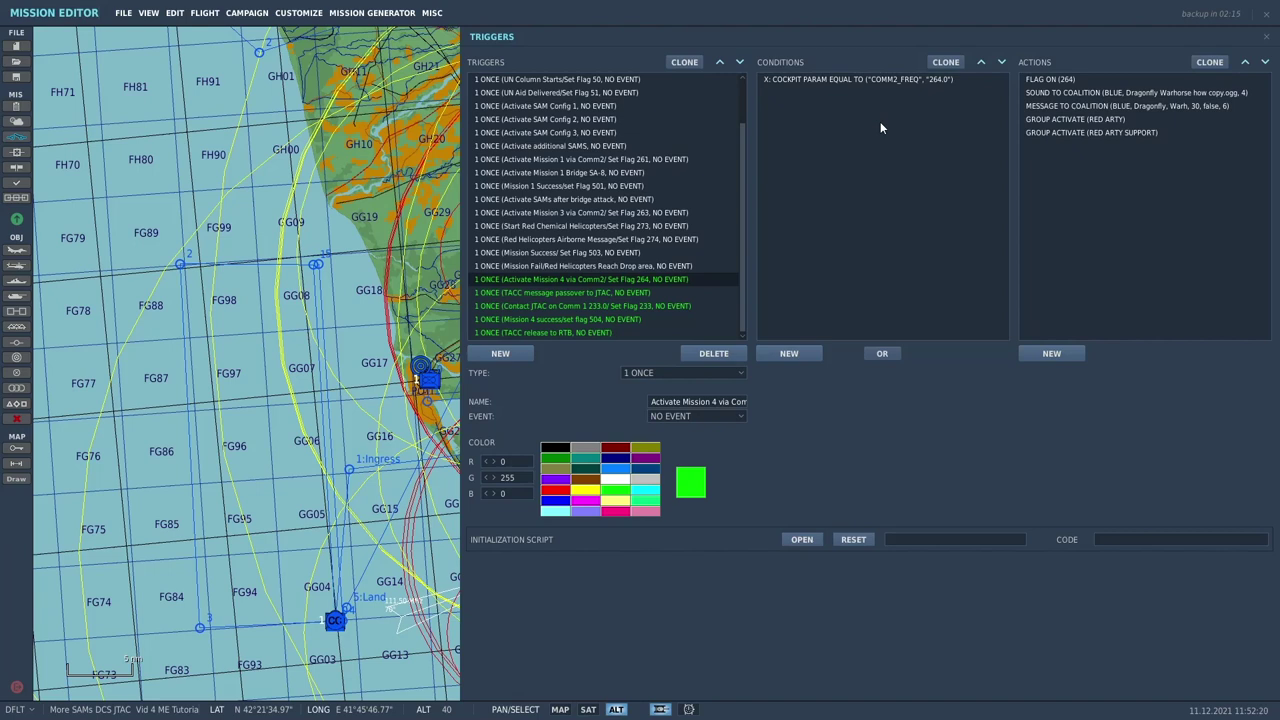
click(929, 79)
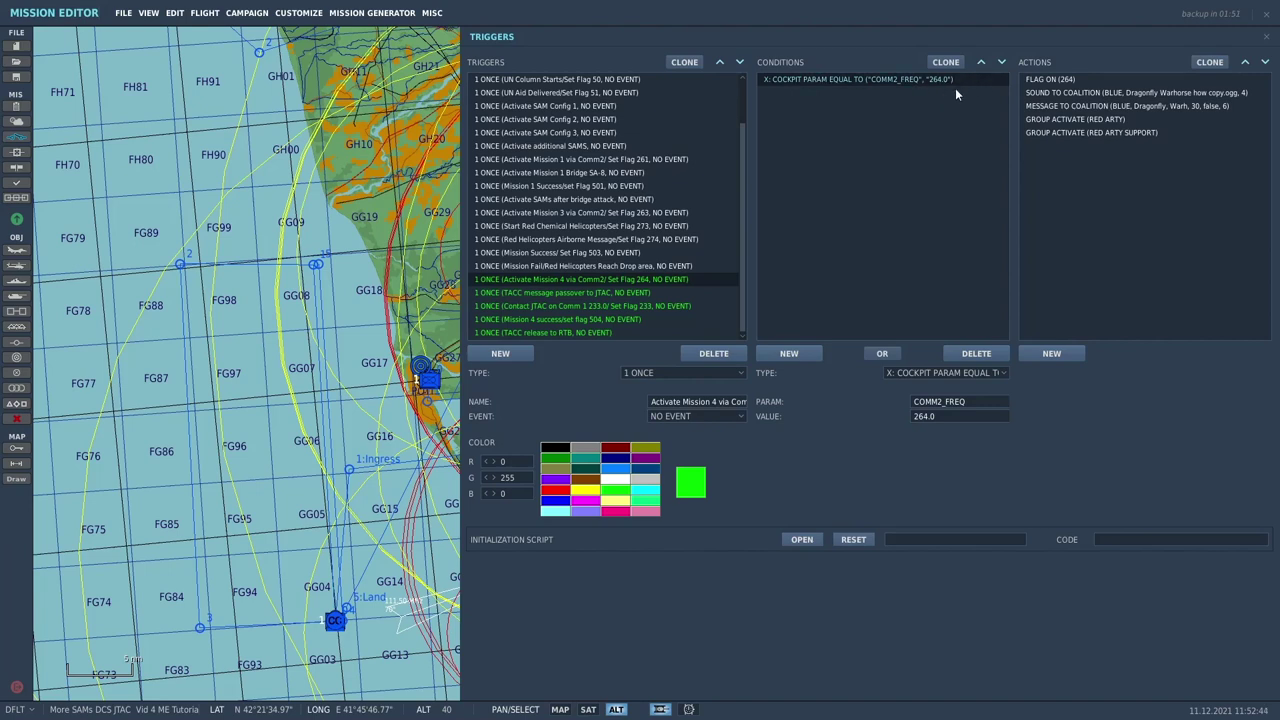
- Review the Mission 4 trigger's flag, coalition sound, coalition message and two group activation actions one by one
click(1084, 82)
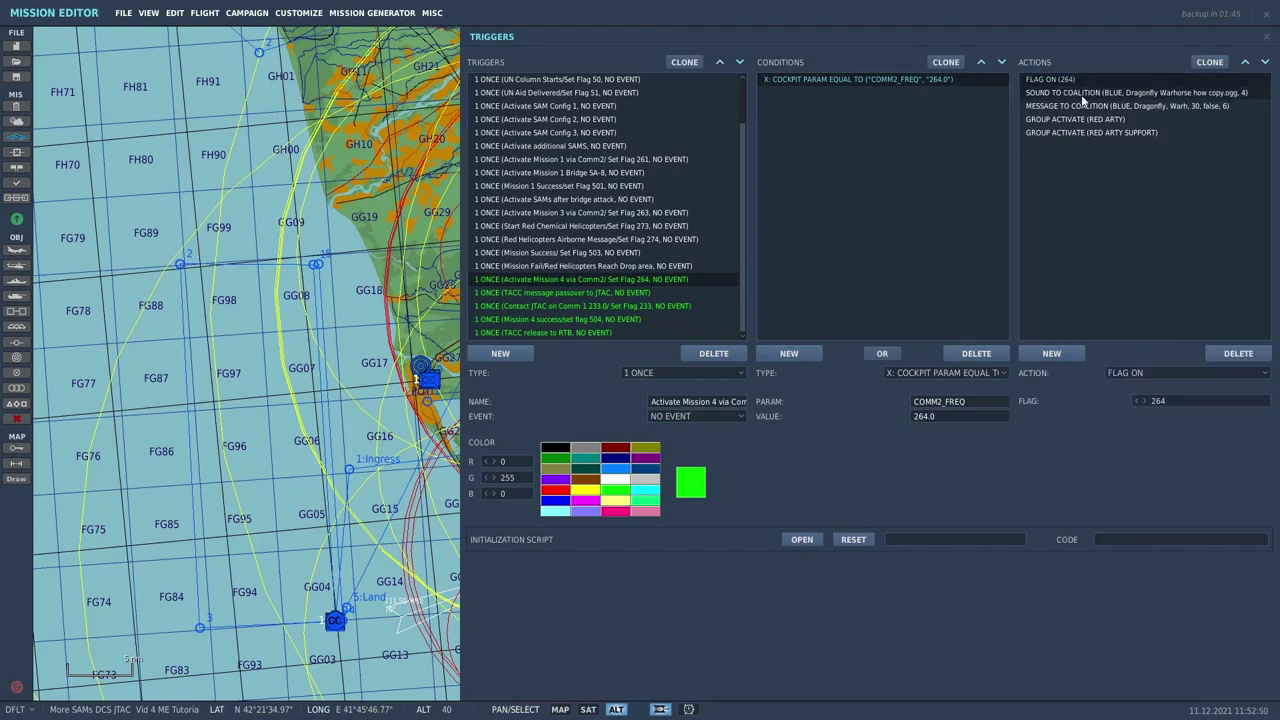
click(1081, 94)
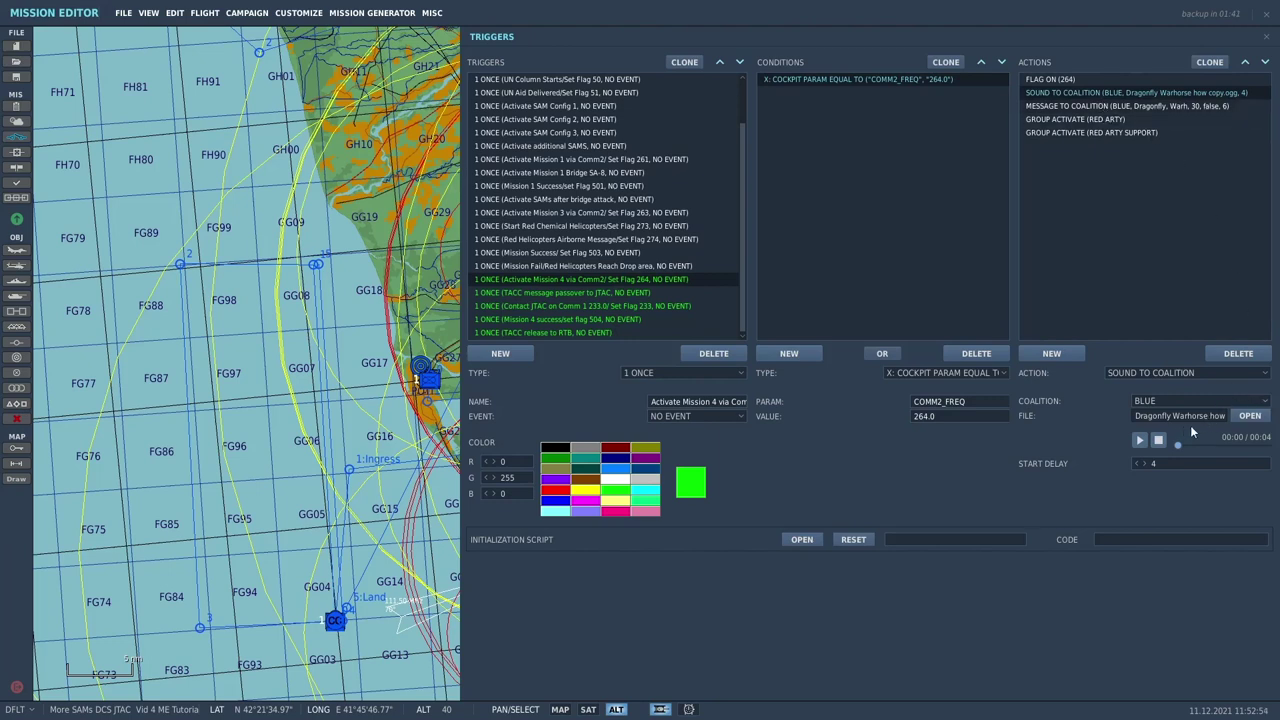
click(1119, 106)
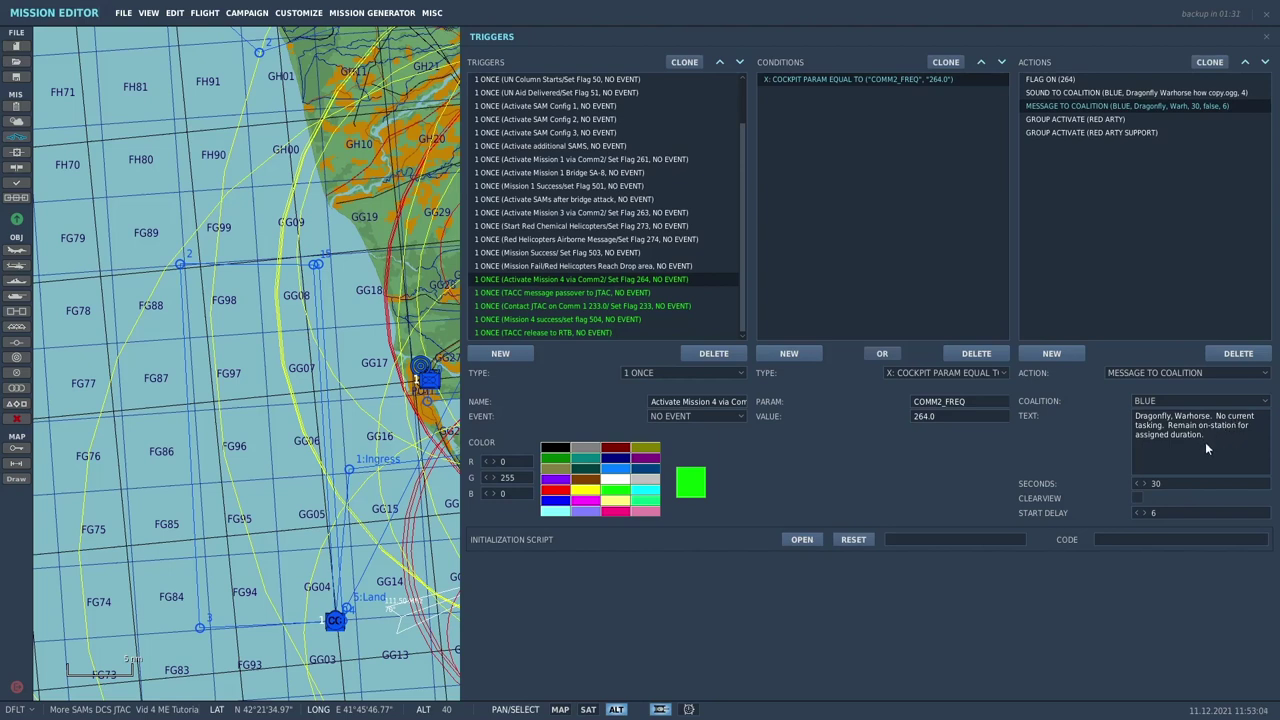
click(1078, 119)
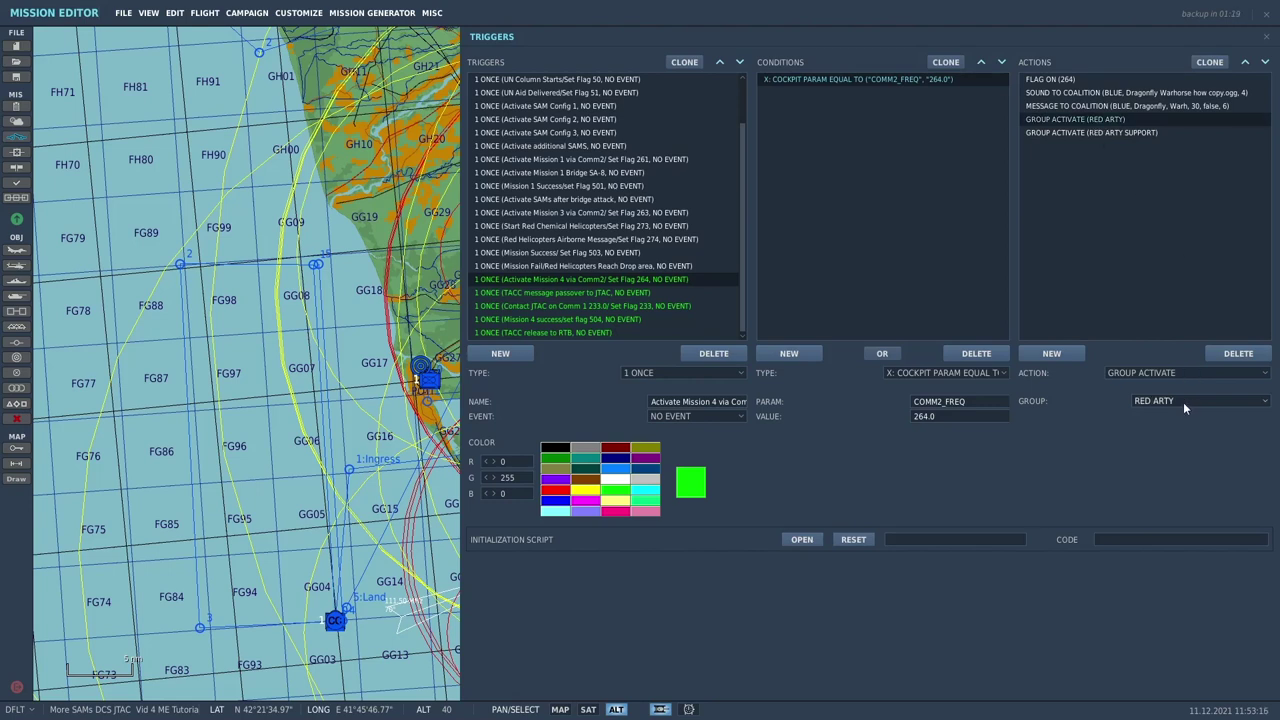
click(1106, 133)
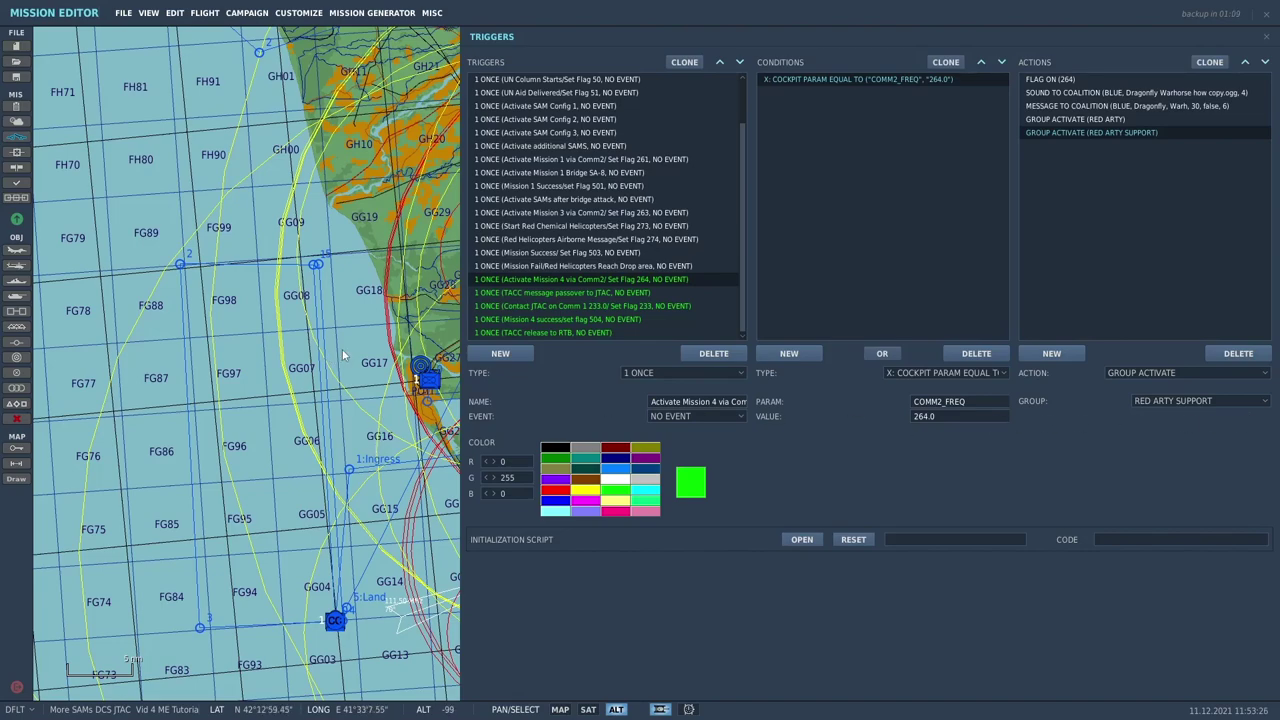
- Close the triggers and locate the cluster of red units west of Honi on the map
click(343, 355)
scroll(955, 395, up, 2)
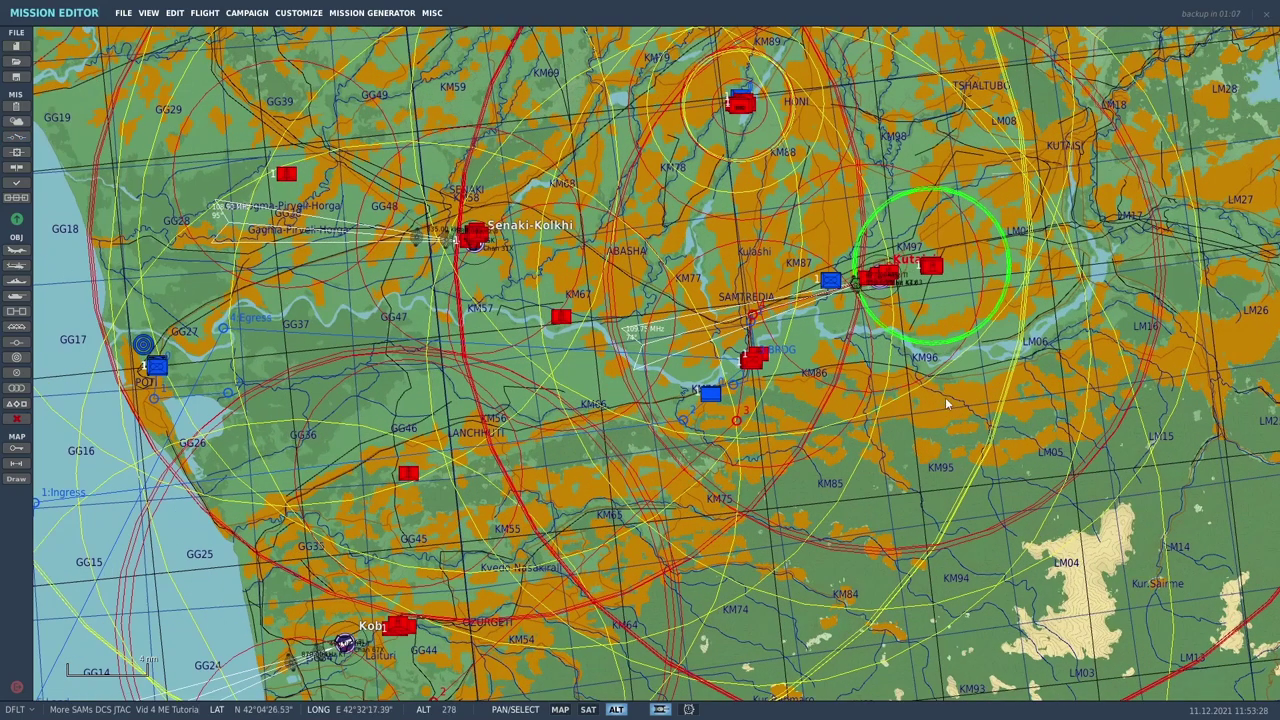
drag(926, 180, 996, 515)
scroll(870, 256, up, 5)
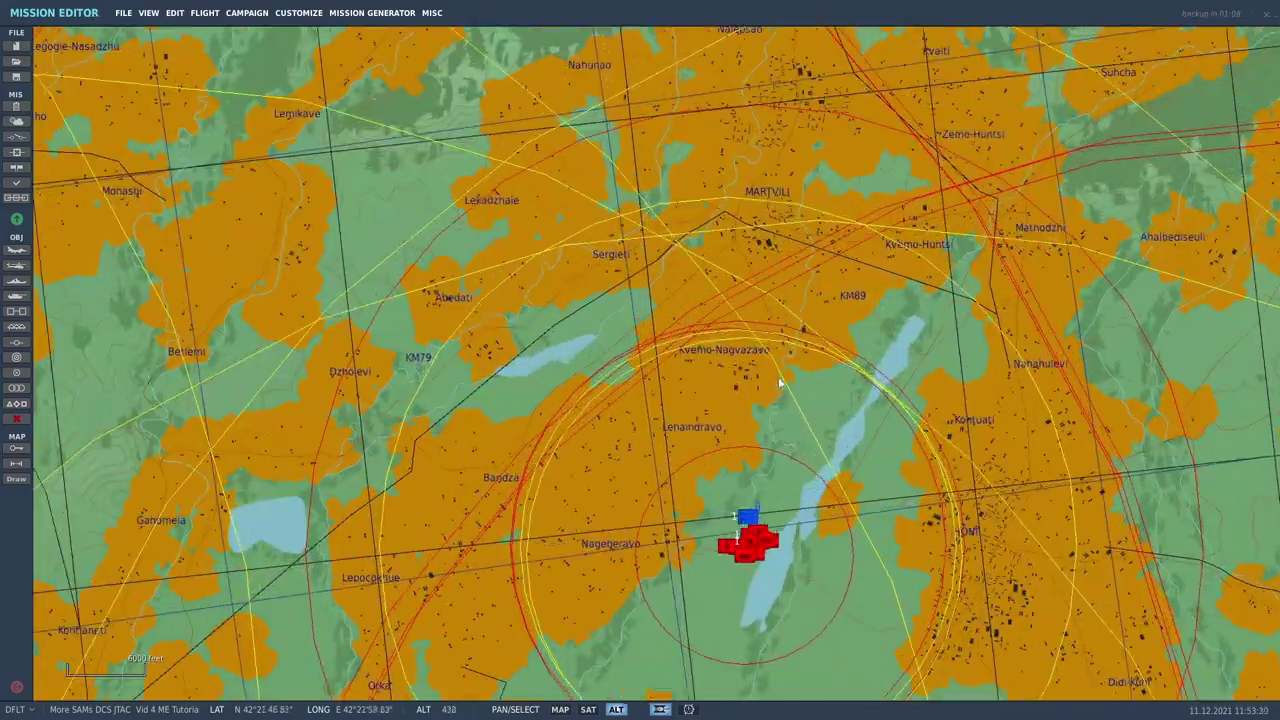
scroll(870, 256, up, 4)
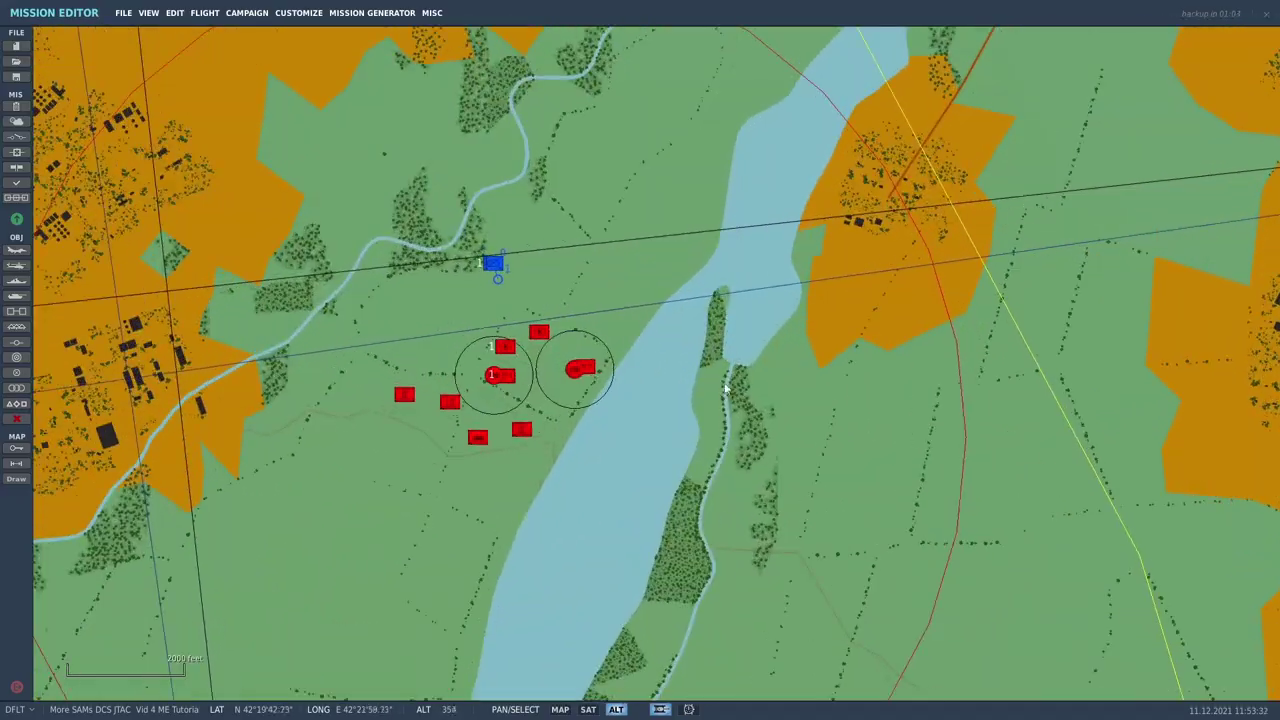
scroll(821, 353, up, 3)
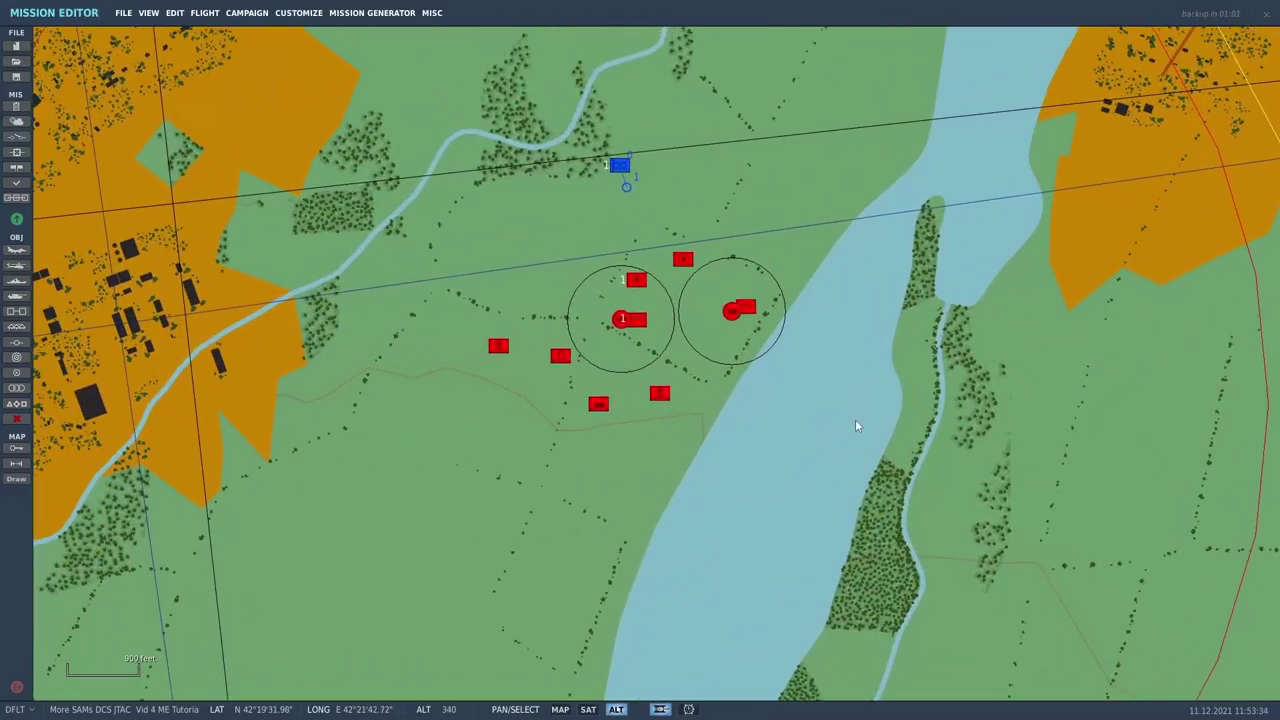
scroll(847, 450, up, 3)
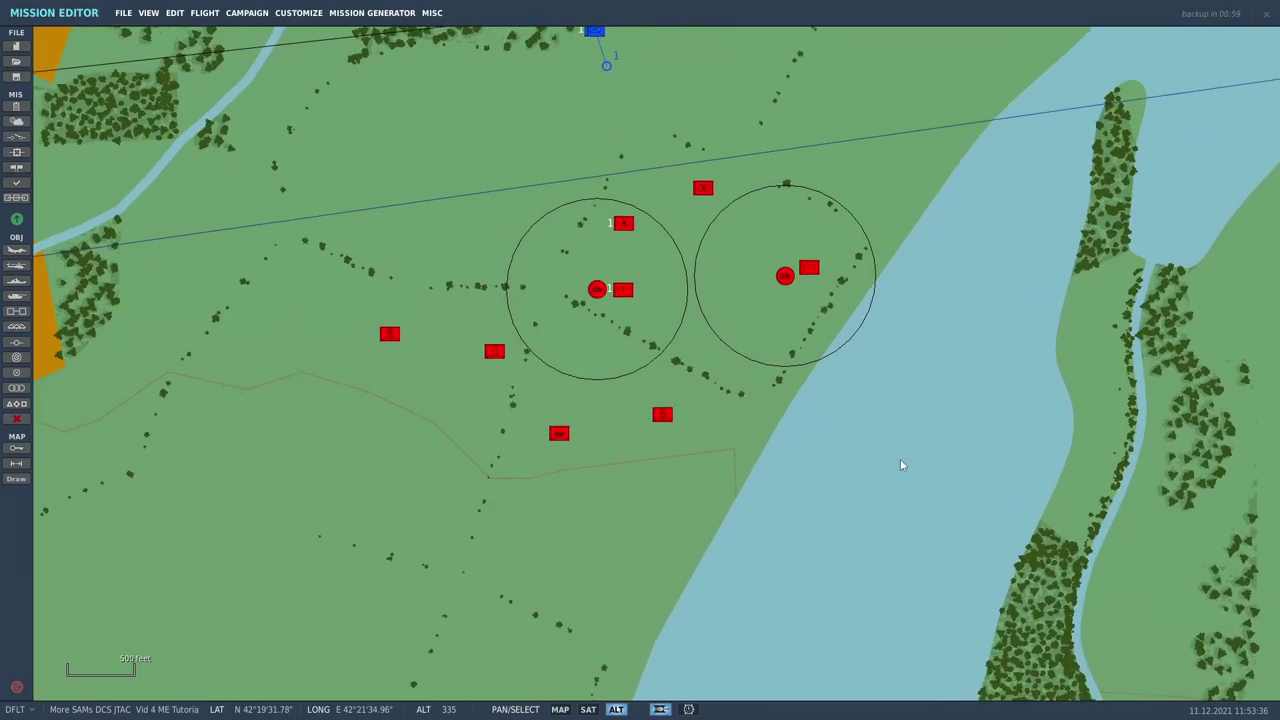
right_drag(879, 482, 890, 703)
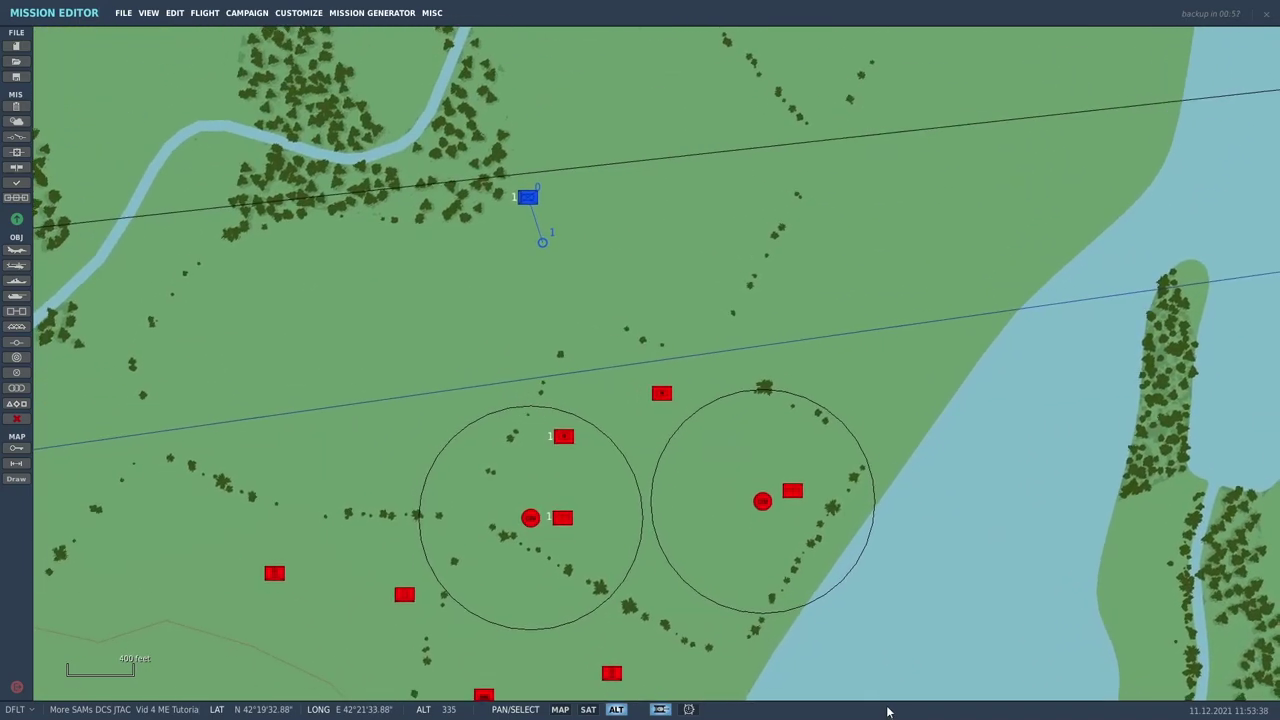
scroll(872, 590, down, 1)
right_drag(870, 574, 793, 425)
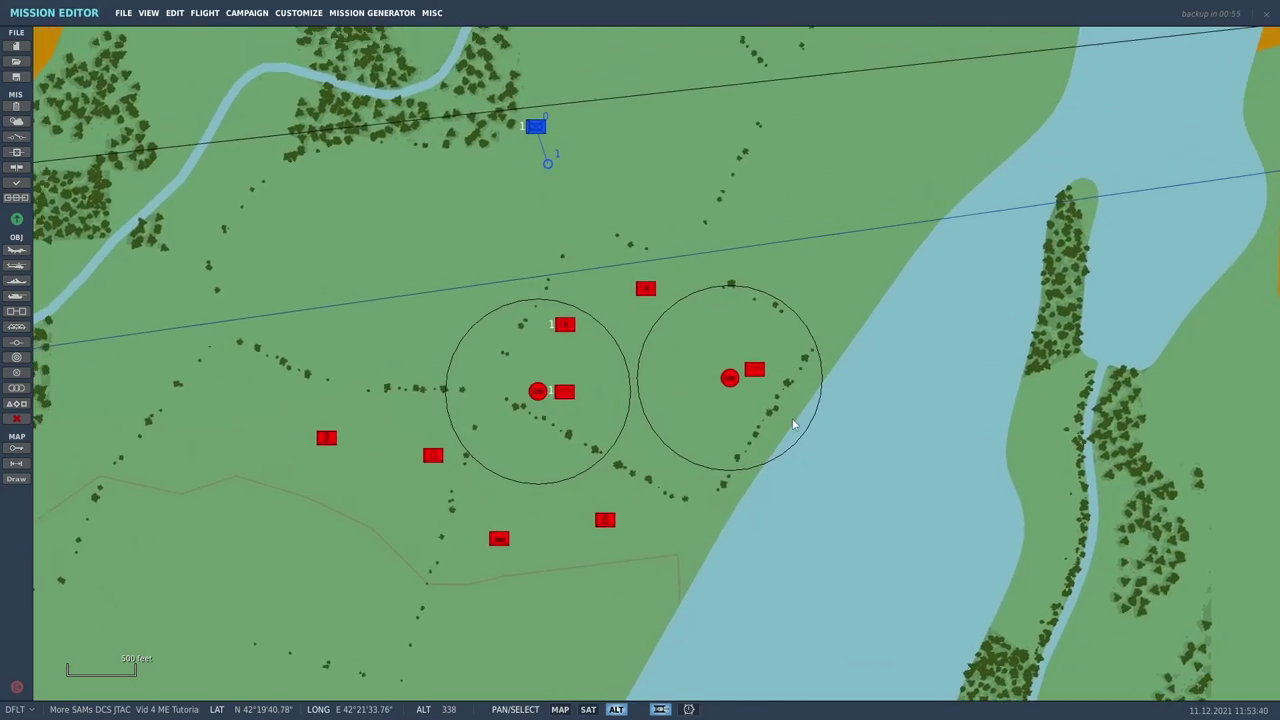
- Inspect the RED ARTY group's settings and the artillery unit types available for it
click(566, 326)
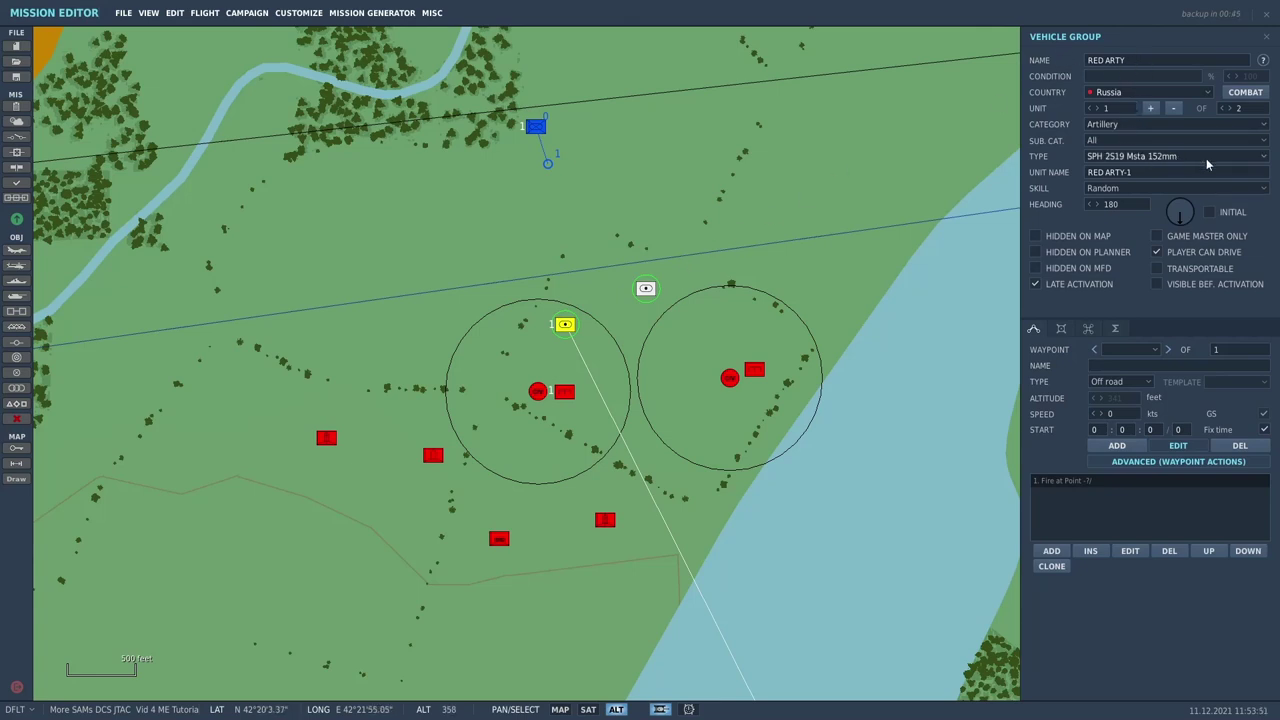
click(1263, 157)
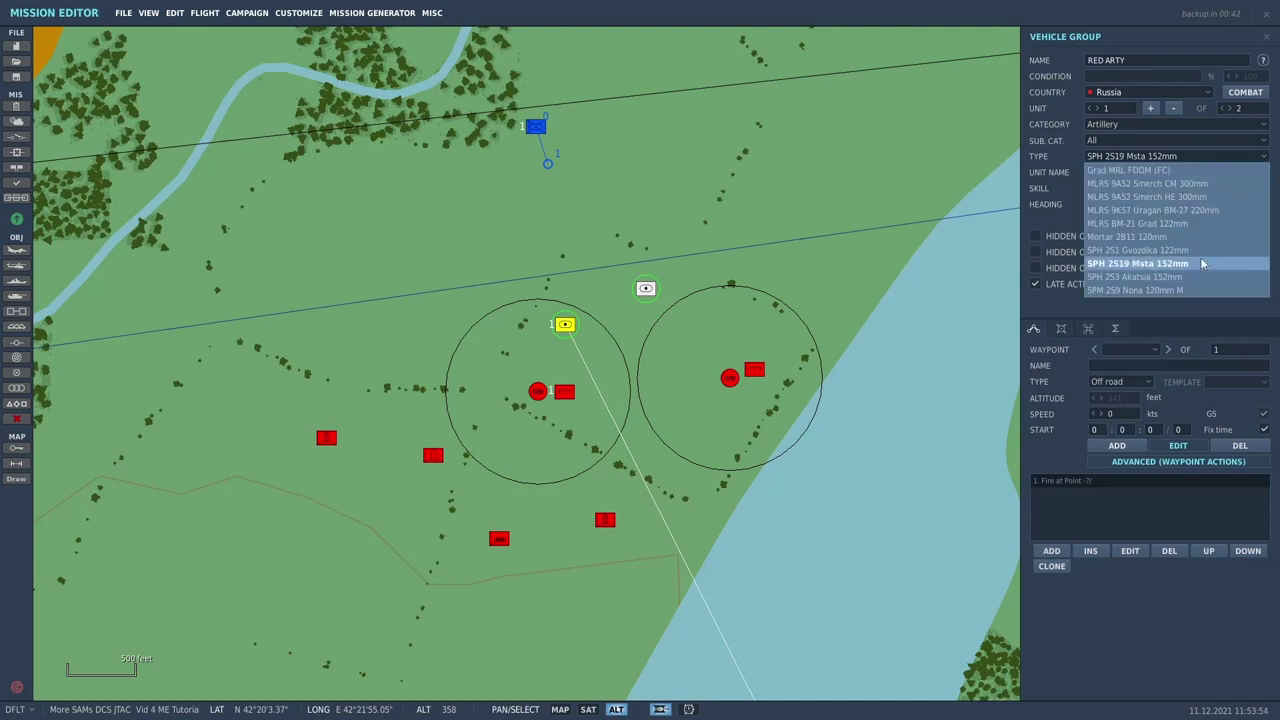
click(953, 236)
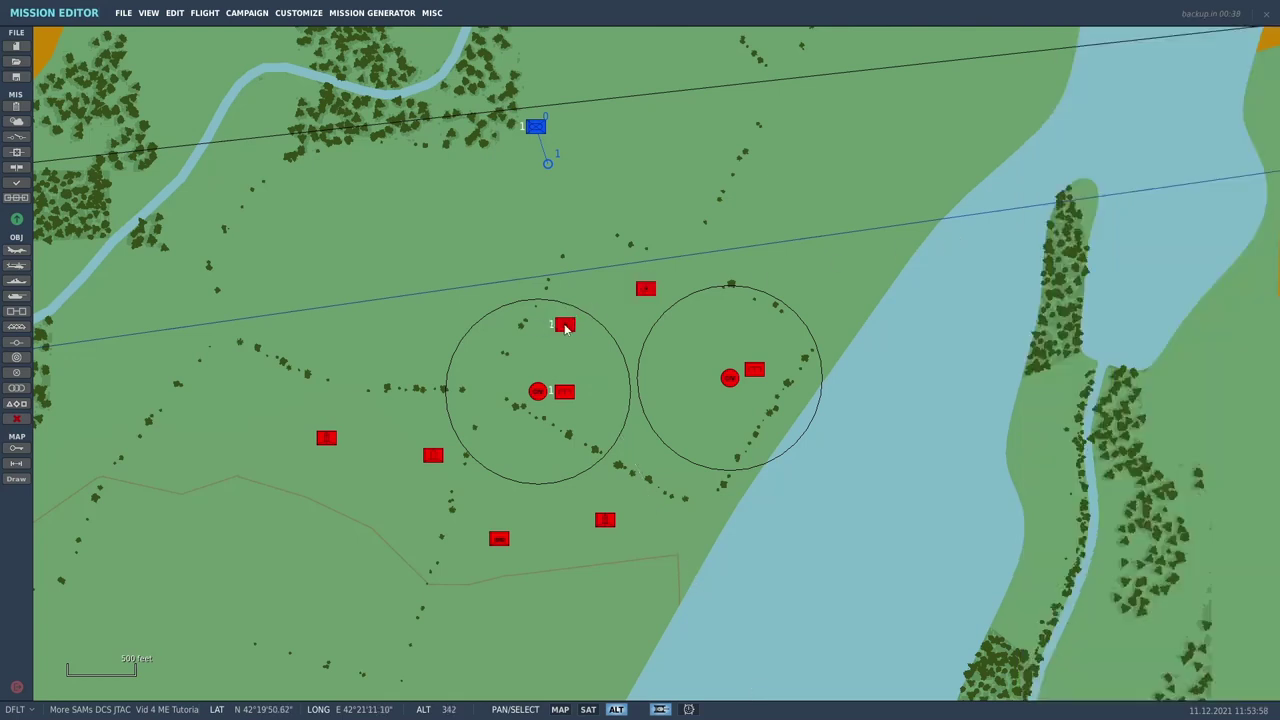
- Examine the RED ARTY group's Fire at Point task and its user flag start condition
click(566, 325)
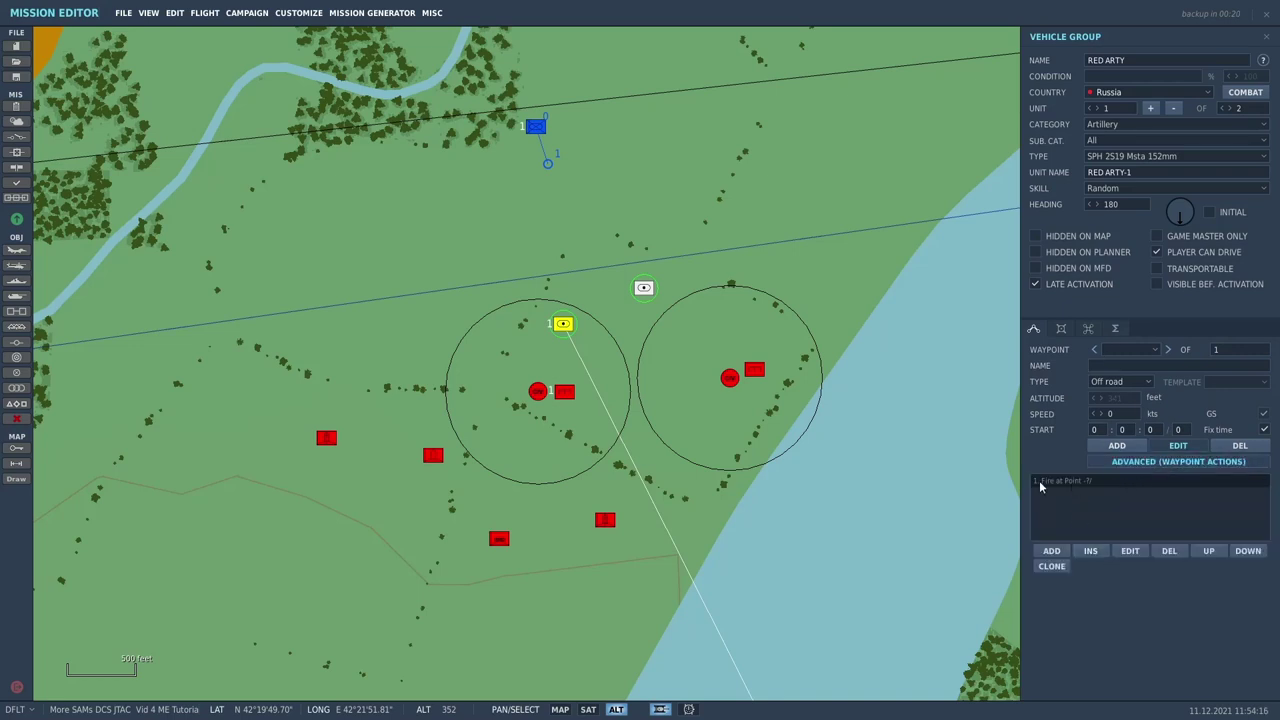
click(1136, 552)
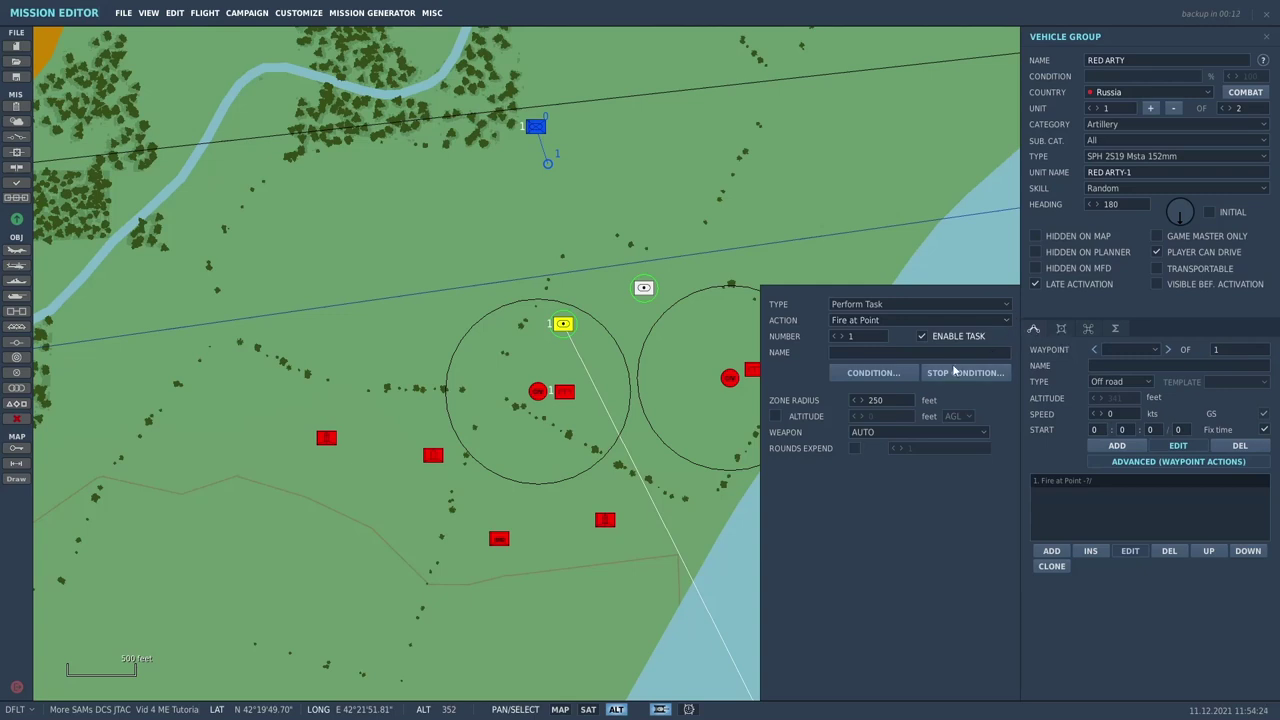
click(904, 375)
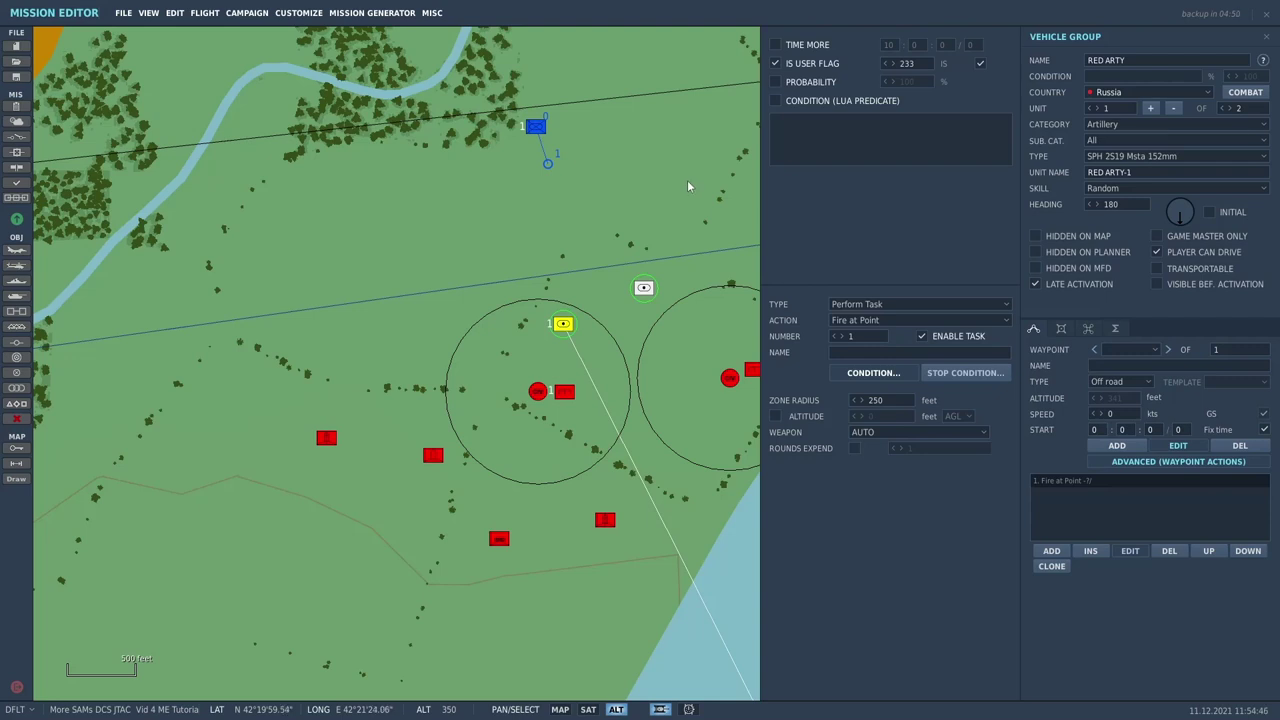
- Shift the RED ARTY group west, just outside the western black range circle
click(688, 187)
click(566, 328)
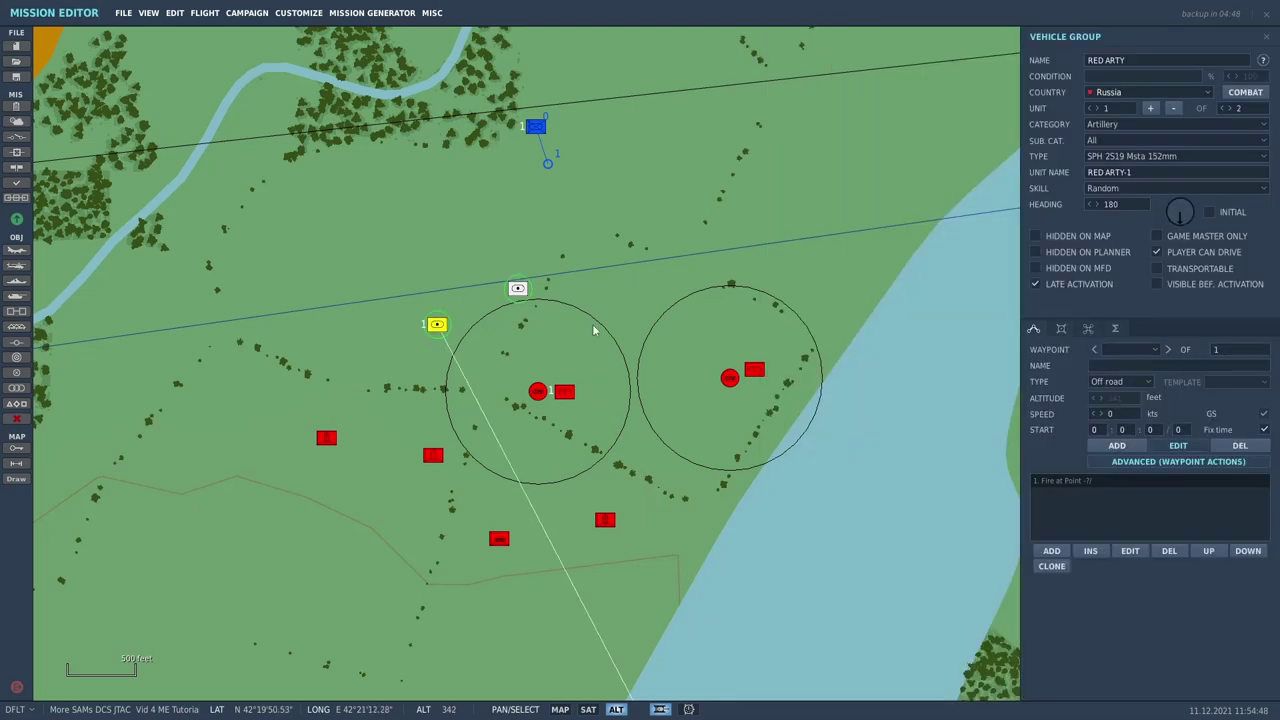
- Follow RED ARTY's firing line to the blue vehicles near the bridges and move the Fire at Point target slightly north
right_drag(766, 491, 551, 91)
scroll(786, 337, down, 2)
scroll(561, 124, down, 5)
right_drag(641, 390, 500, 91)
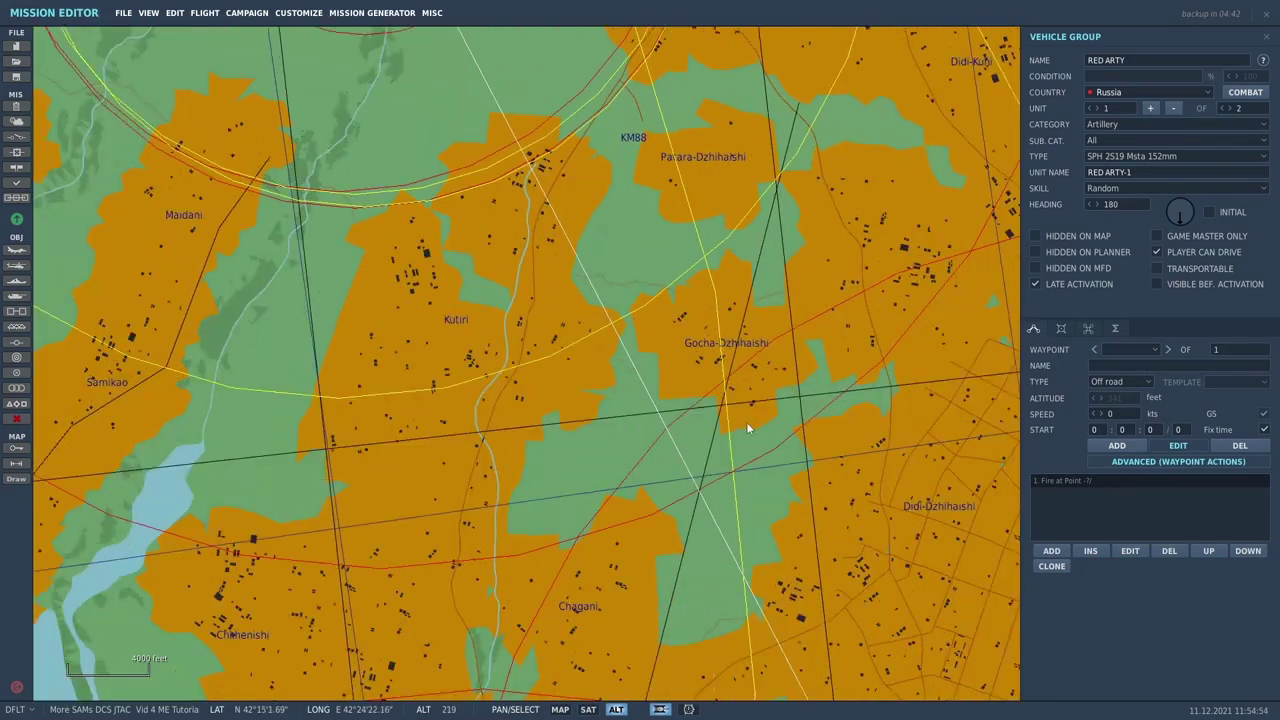
scroll(560, 300, down, 1)
right_drag(560, 300, 567, 270)
scroll(596, 320, up, 7)
scroll(492, 349, up, 5)
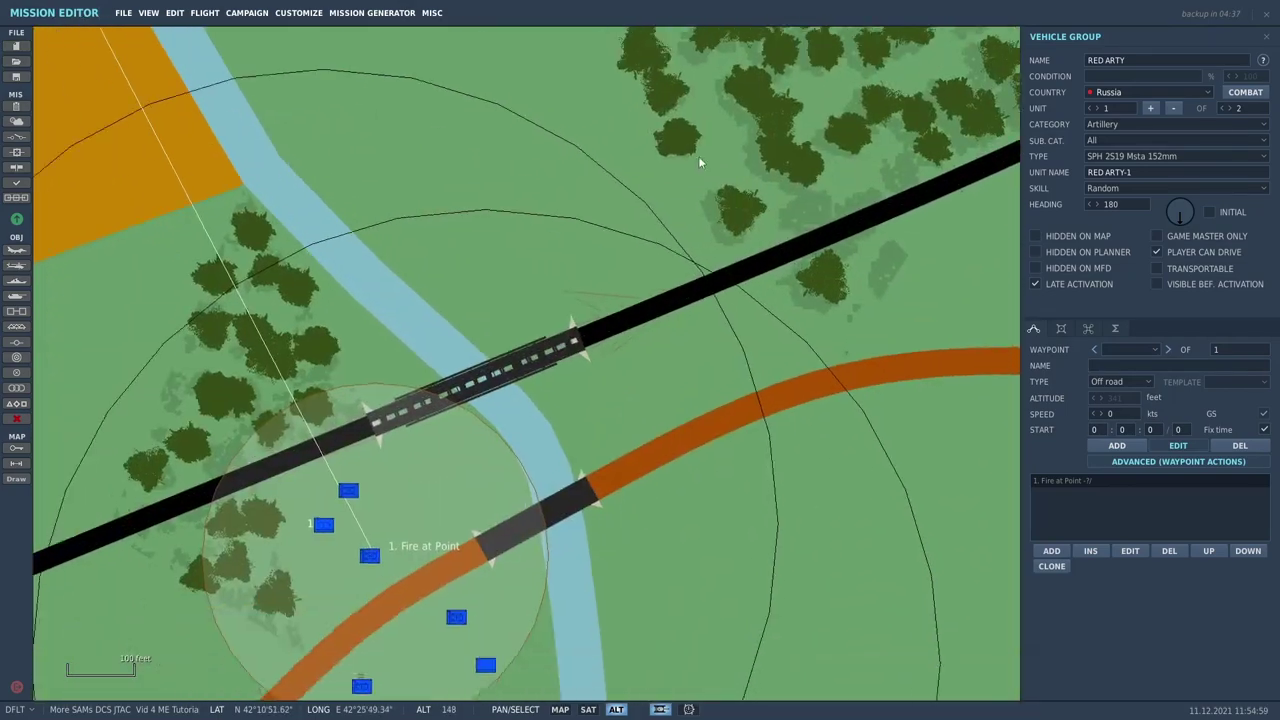
right_drag(418, 446, 614, 263)
scroll(595, 343, up, 2)
scroll(595, 343, up, 1)
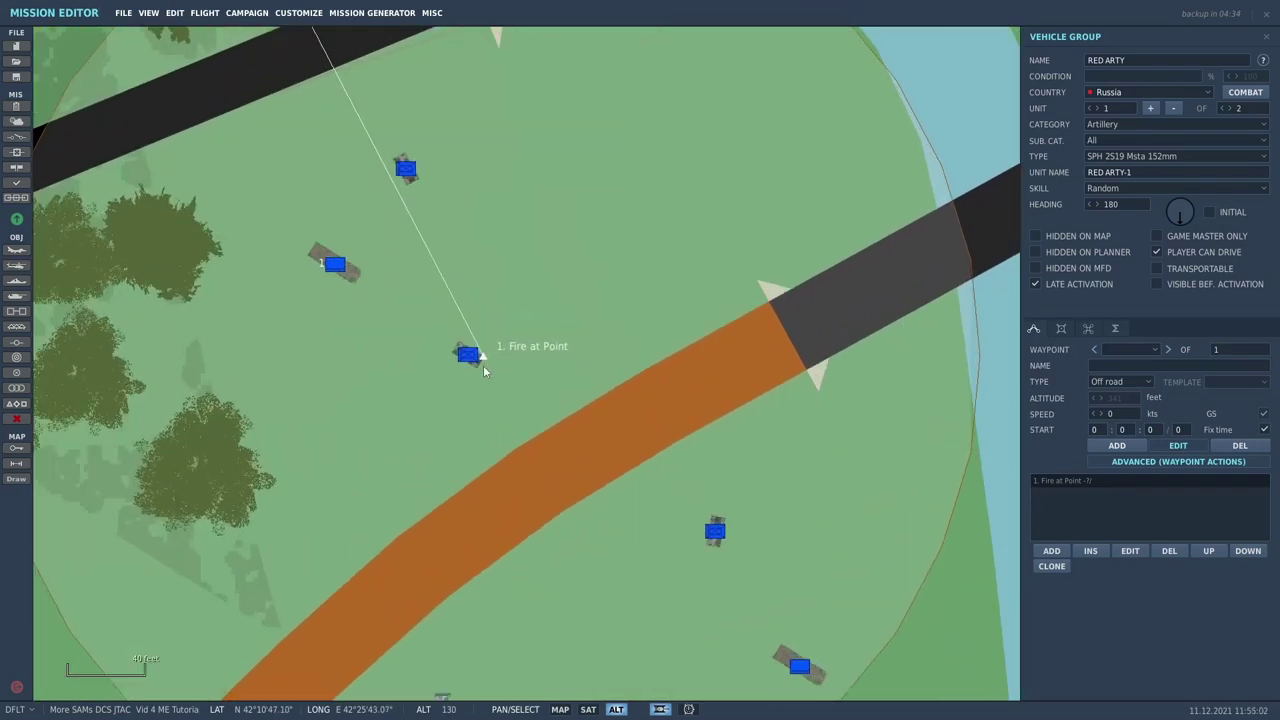
scroll(500, 360, up, 1)
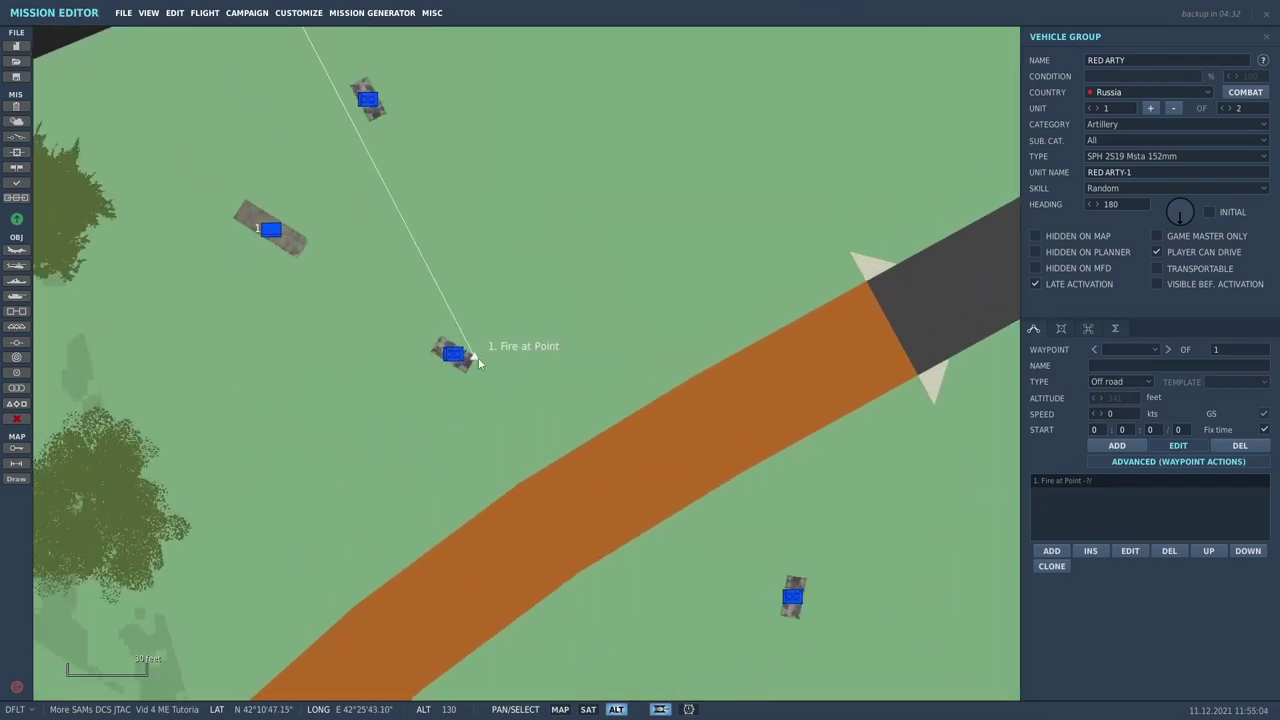
click(477, 358)
mouse_move(477, 358)
mouse_down()
mouse_move(522, 310)
mouse_move(505, 264)
mouse_move(485, 298)
mouse_up()
scroll(485, 298, down, 2)
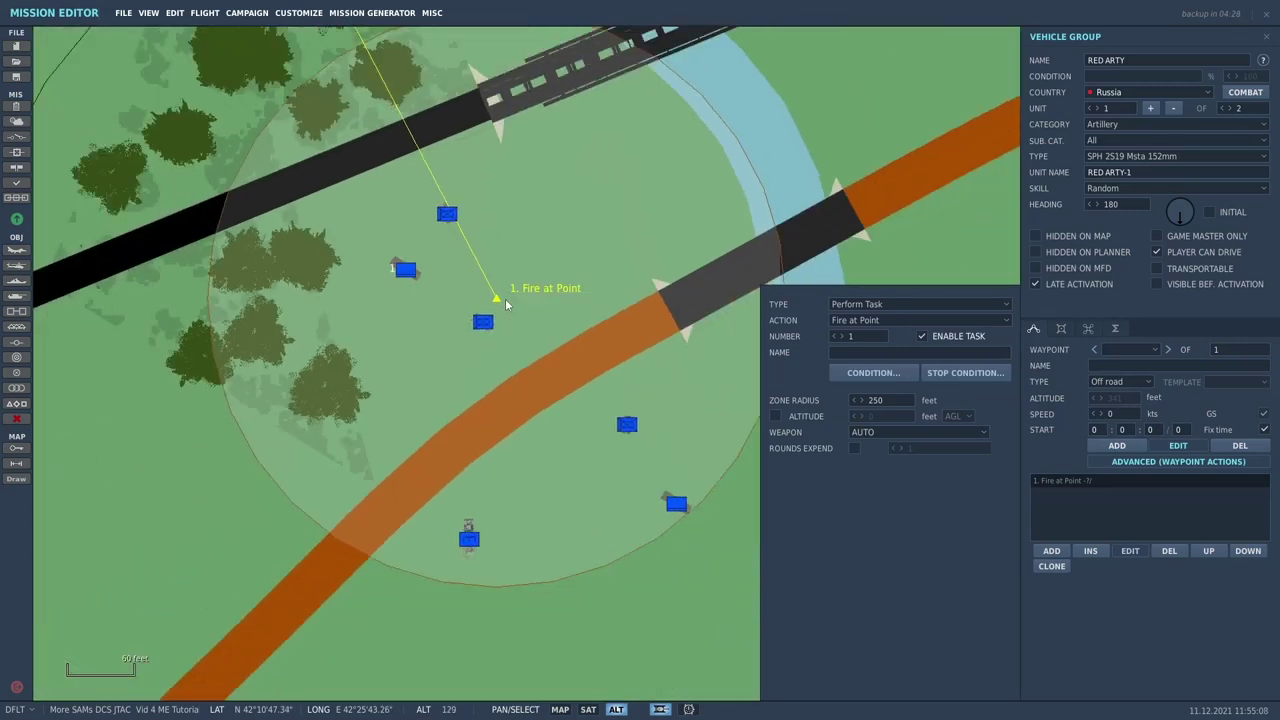
- Set the Fire at Point task's zone radius to 1000 feet
scroll(505, 298, down, 1)
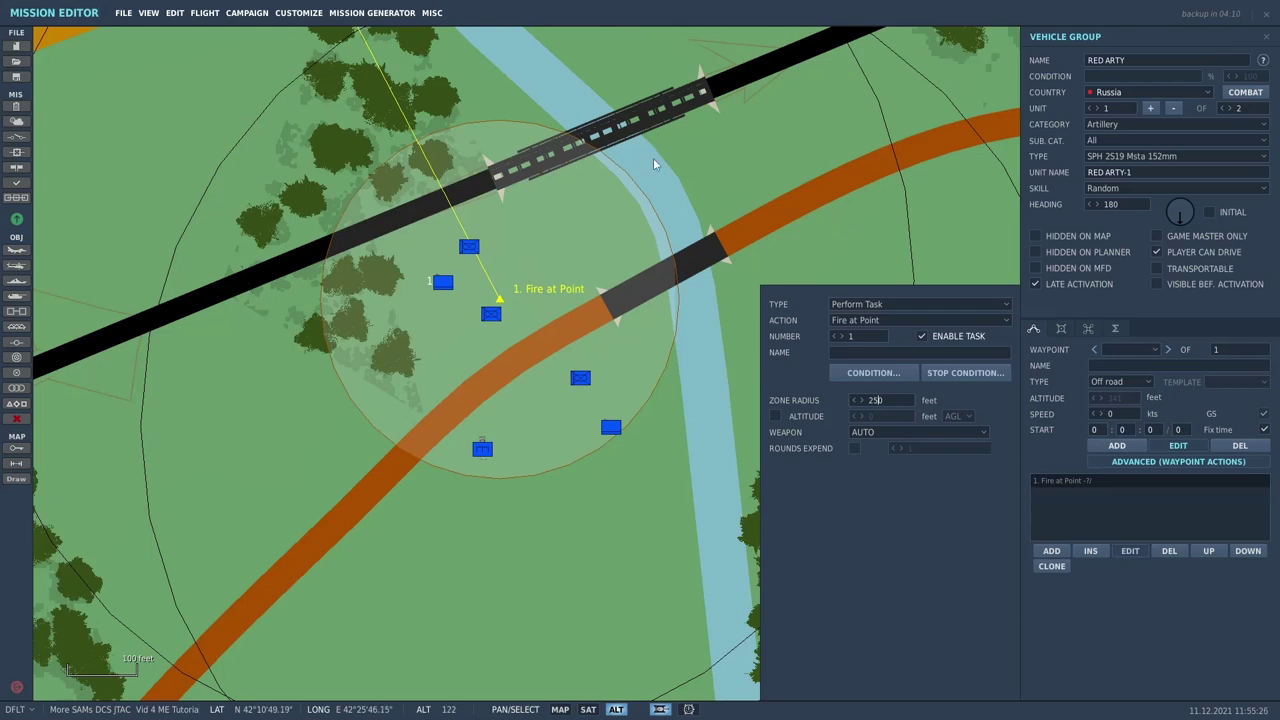
key(BackSpace)
key(BackSpace)
text(1000)
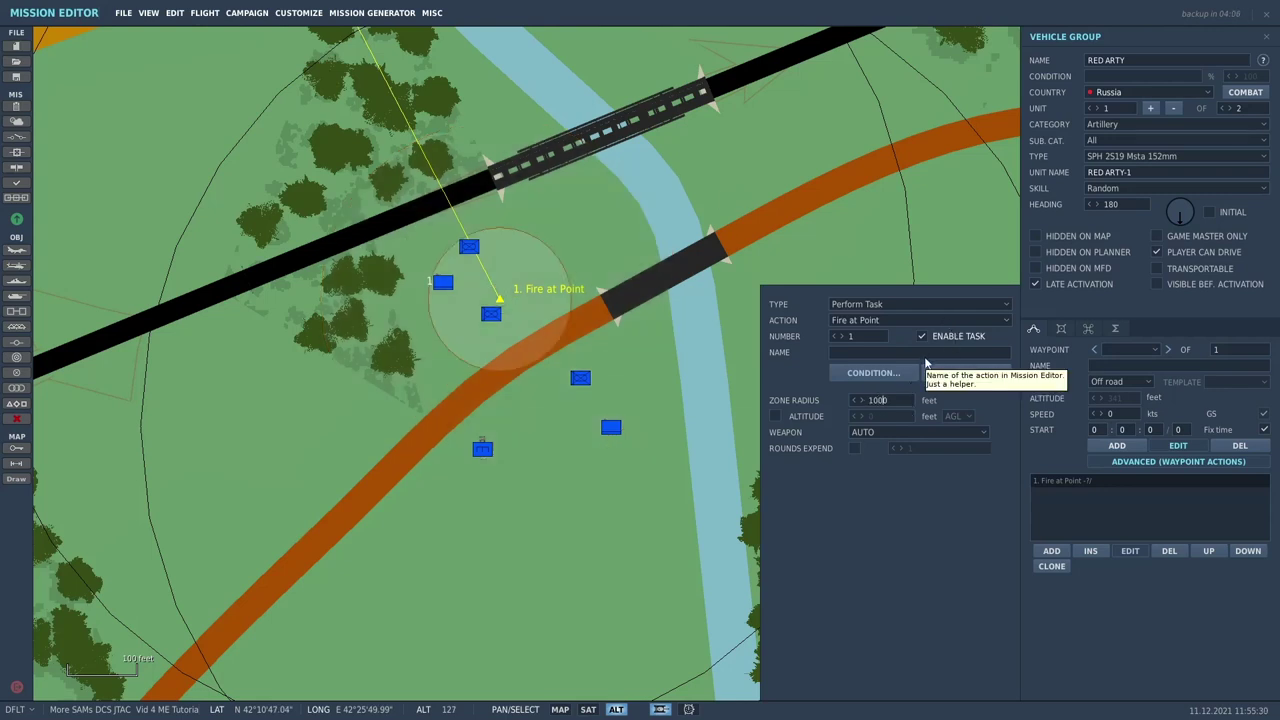
- Set the Fire at Point zone radius to 250 feet and move its target slightly southeast, onto the road edge west of the bridge
key(Return)
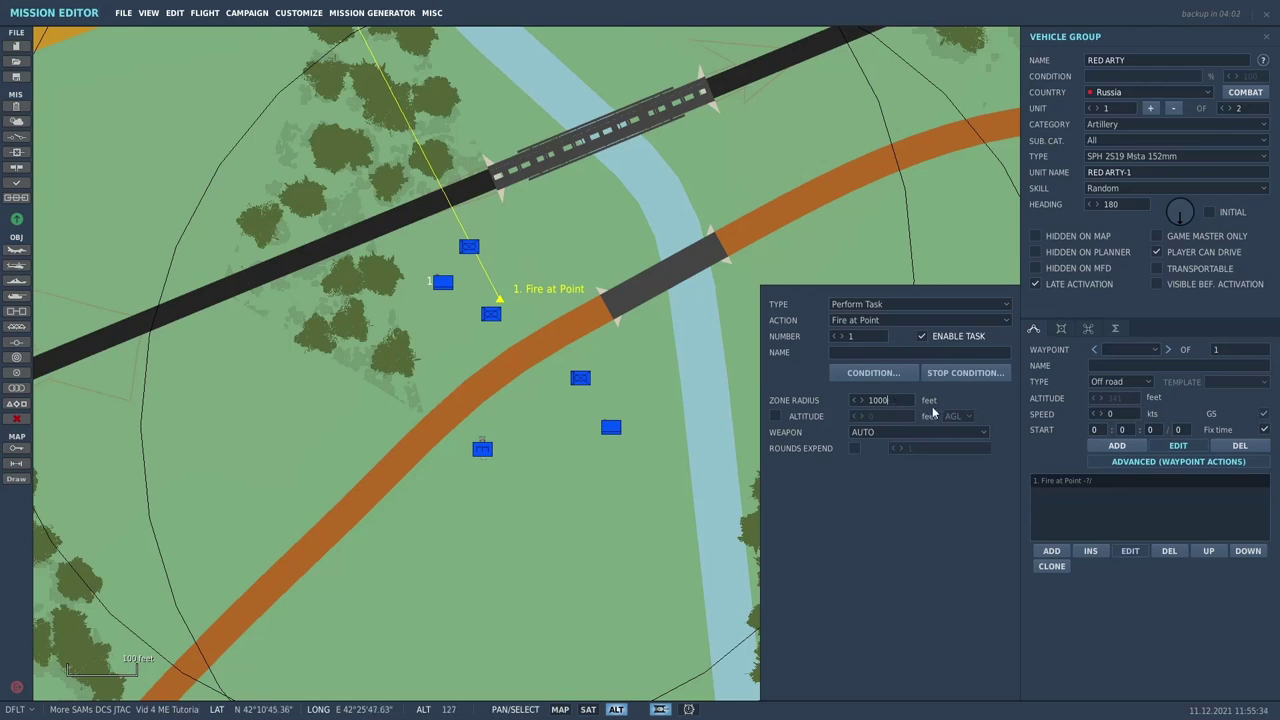
key(BackSpace)
key(BackSpace)
key(BackSpace)
key(BackSpace)
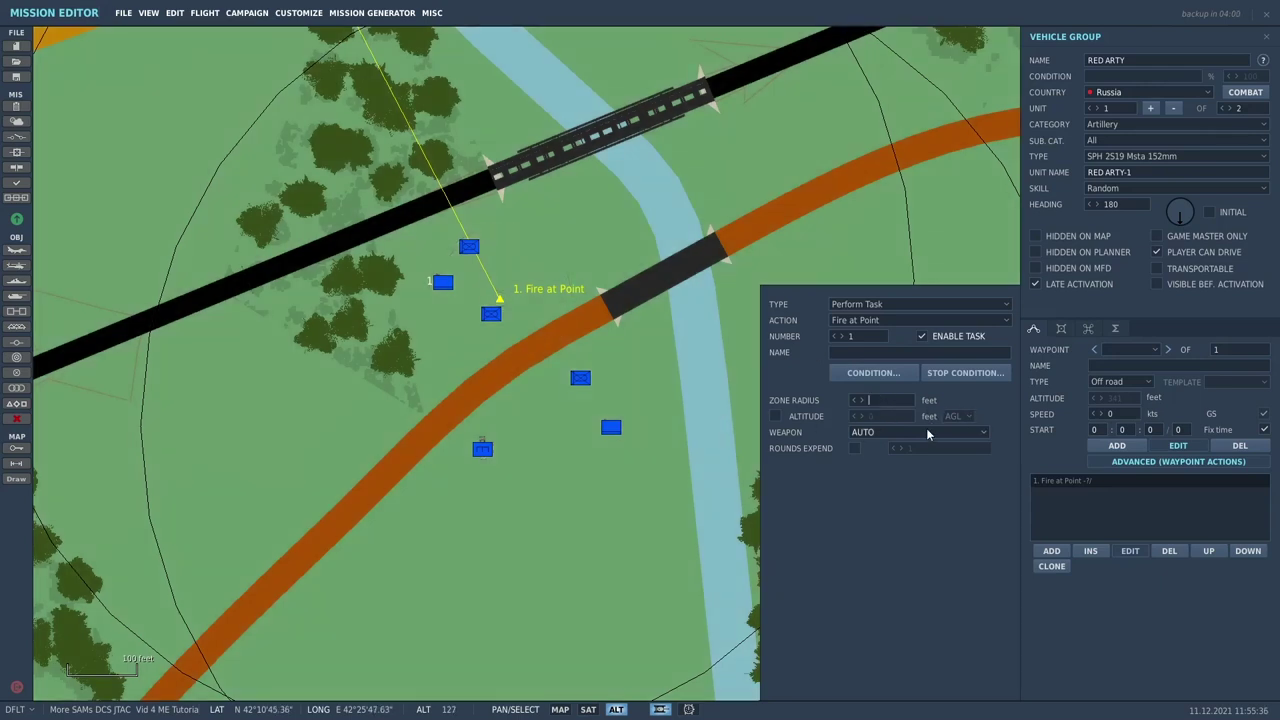
text(250)
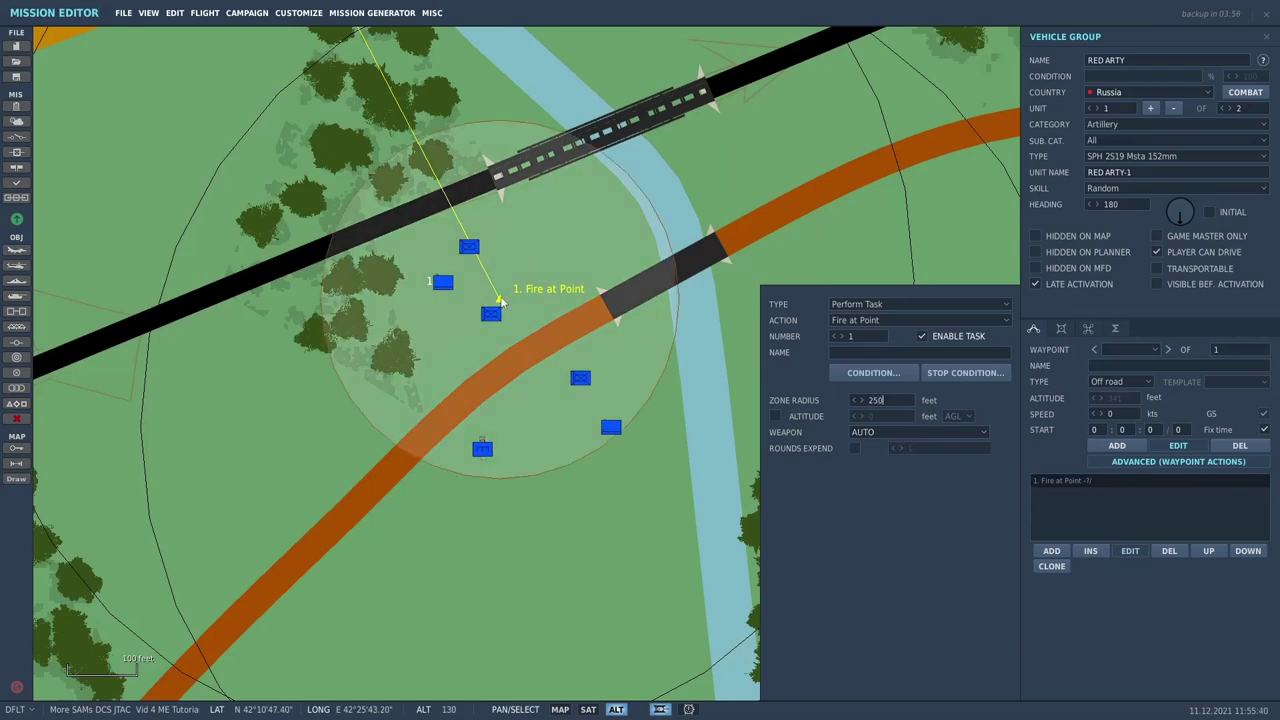
mouse_move(500, 299)
mouse_down()
mouse_move(527, 336)
mouse_move(537, 329)
mouse_up()
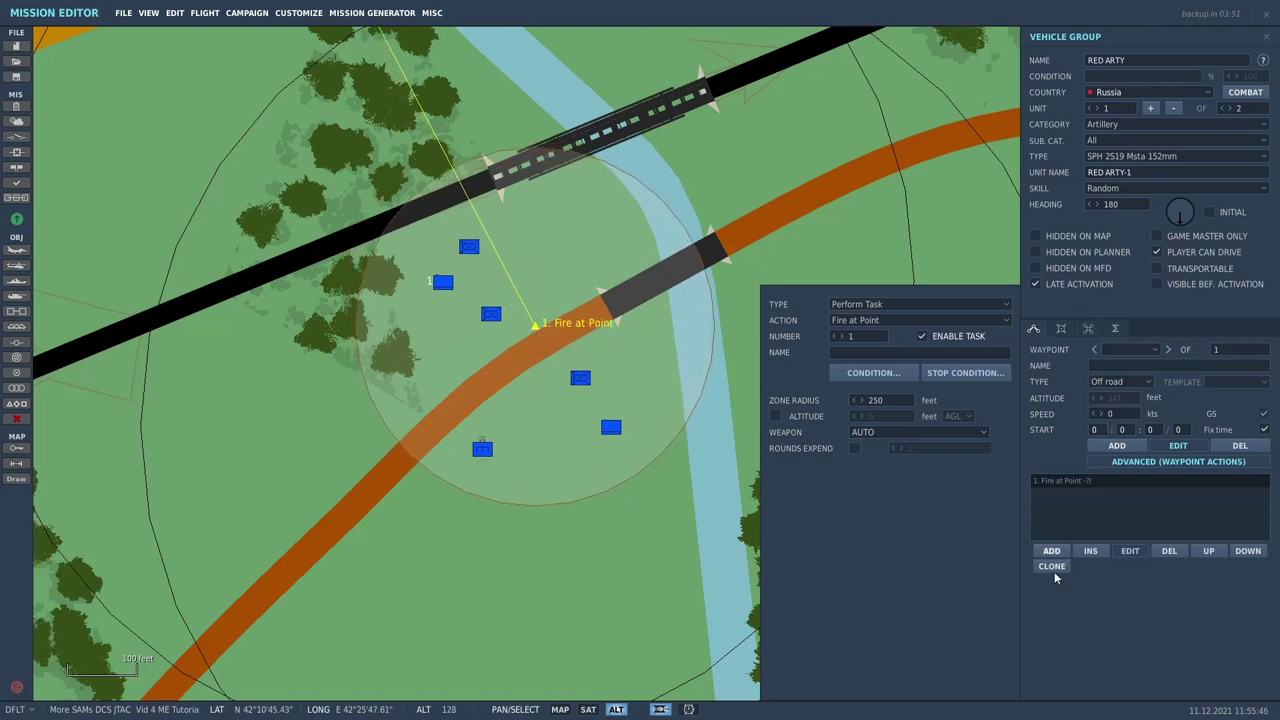
click(804, 115)
- Locate the red artillery site to the north and examine the RED ARTY SUPPORT group's vehicle settings
scroll(754, 277, down, 5)
scroll(736, 313, down, 1)
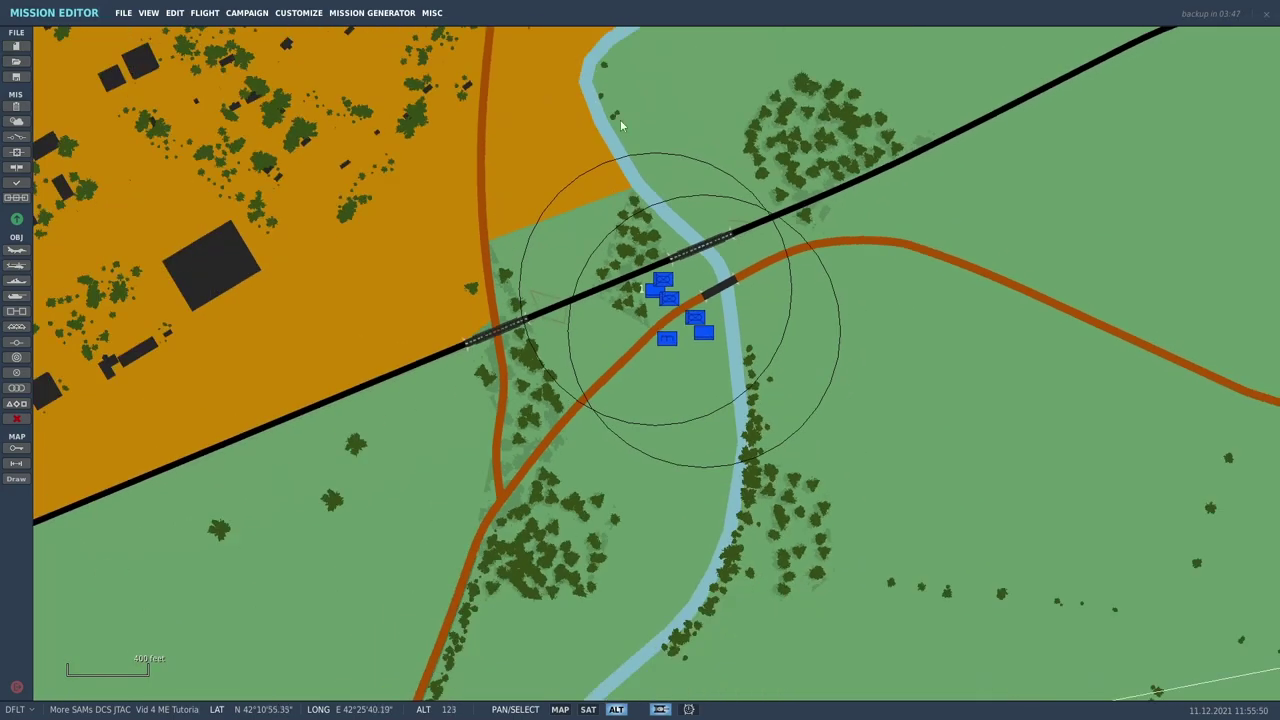
drag(622, 119, 592, 449)
scroll(697, 369, down, 5)
scroll(600, 460, down, 3)
scroll(570, 479, down, 2)
scroll(534, 429, up, 6)
drag(503, 283, 770, 432)
scroll(700, 380, up, 8)
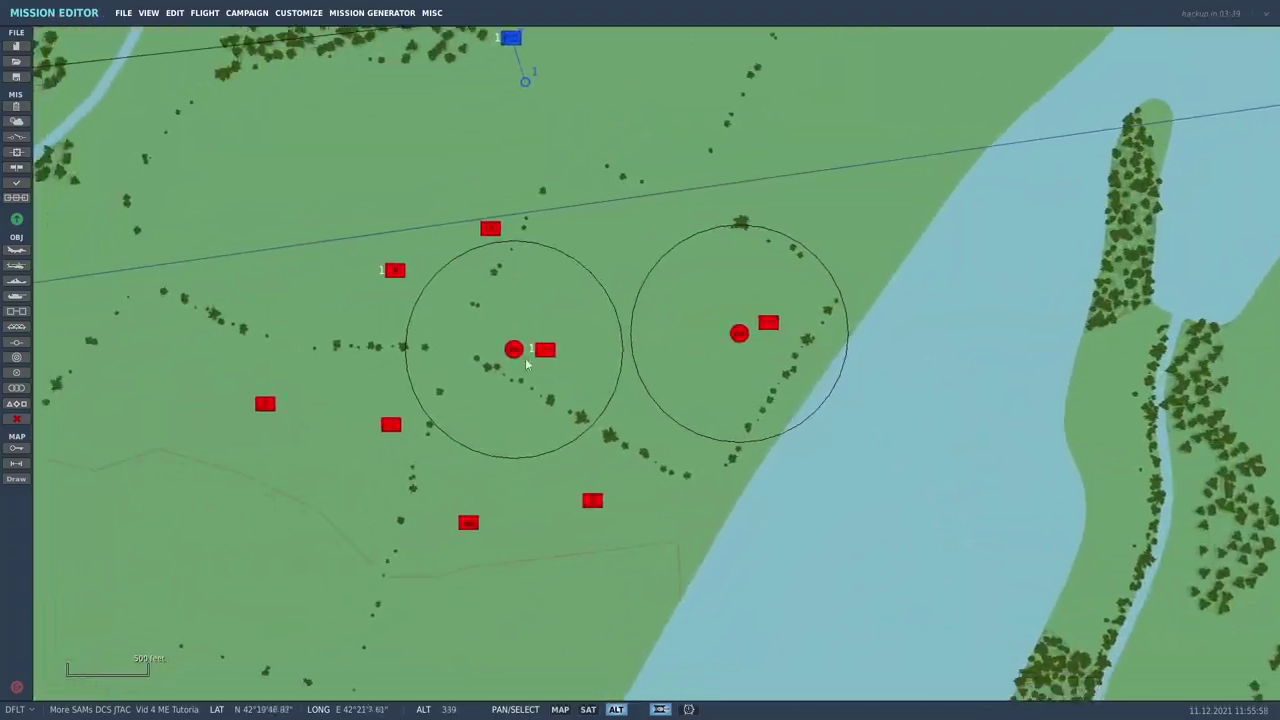
scroll(543, 376, up, 2)
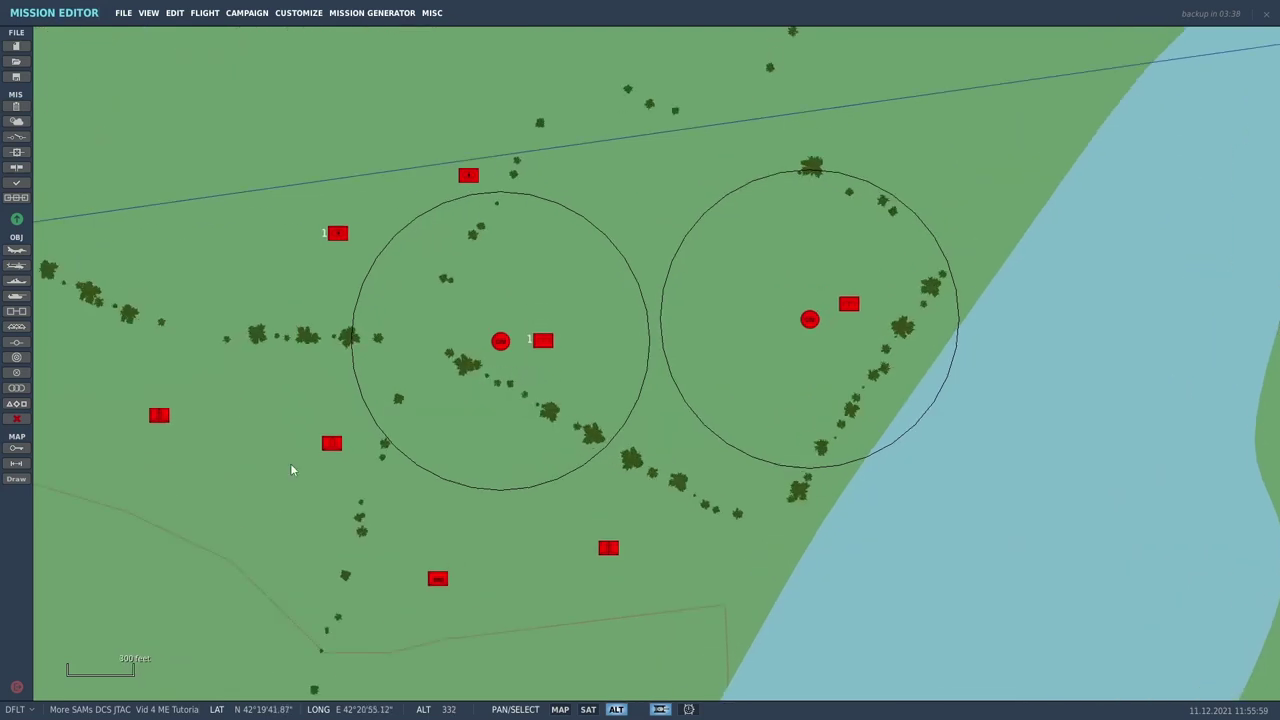
click(542, 341)
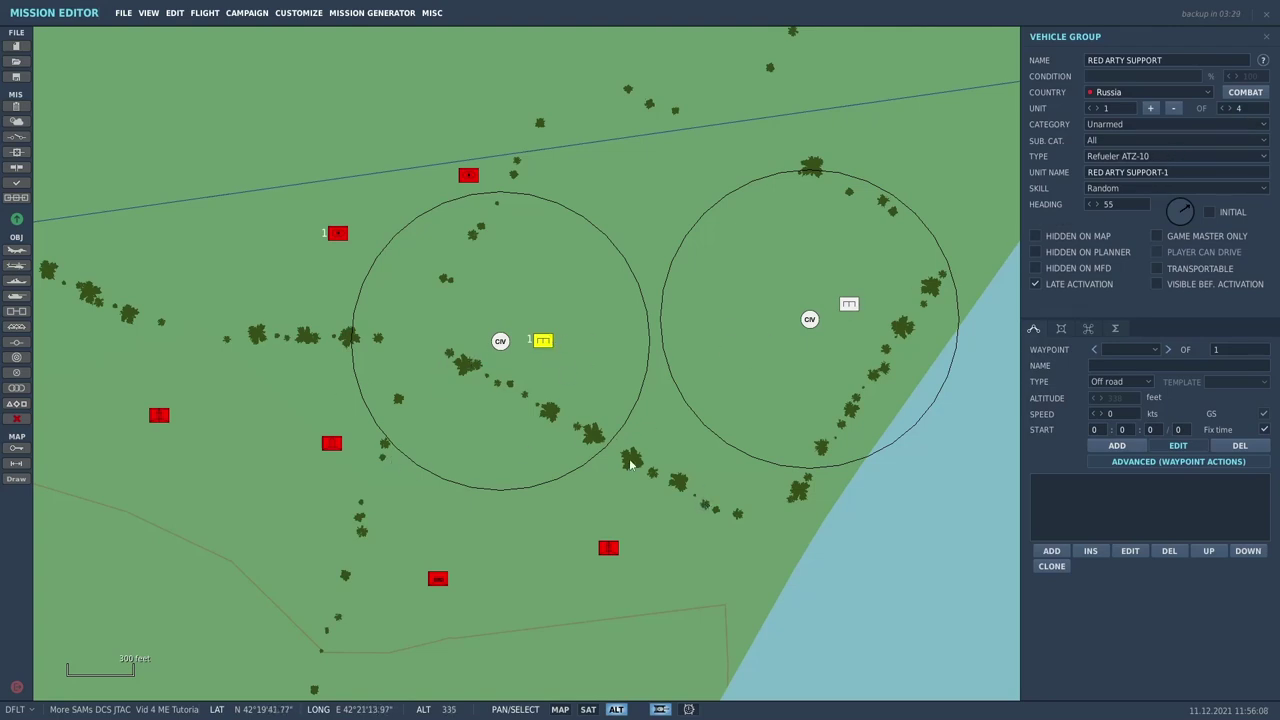
right_drag(714, 523, 817, 445)
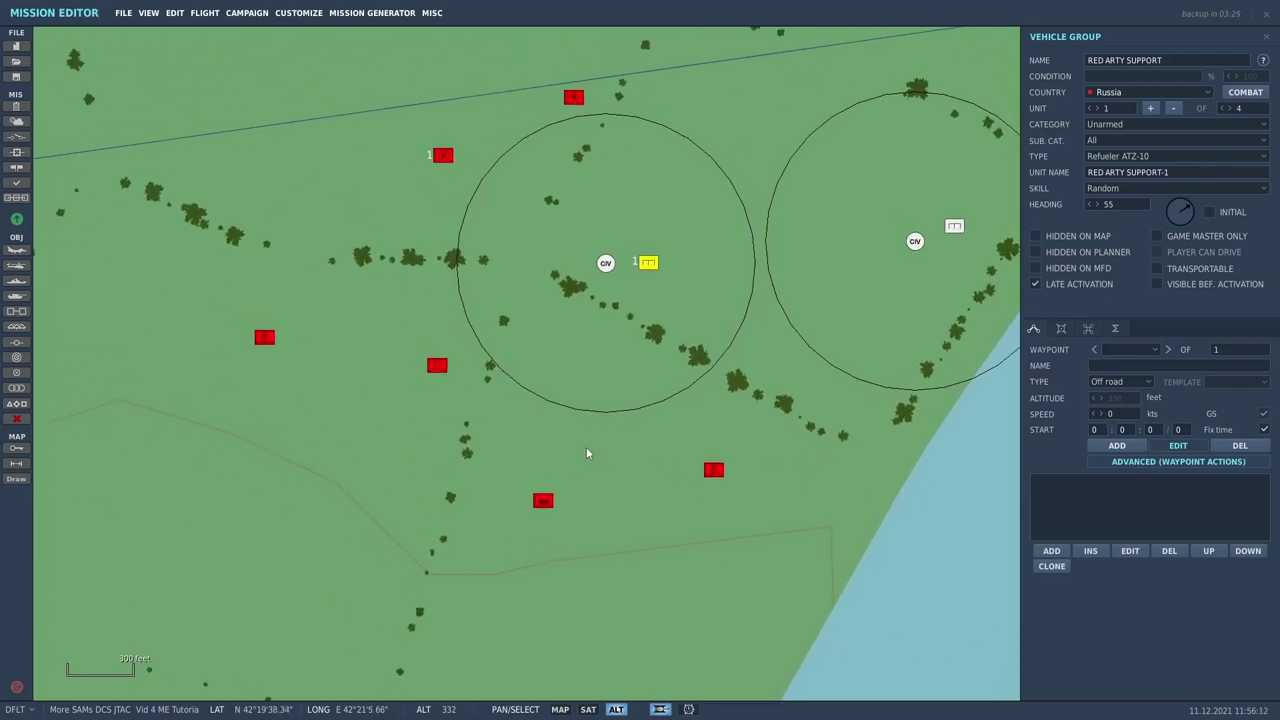
- Examine the Added SAMs group's air defence units around the artillery site
click(439, 366)
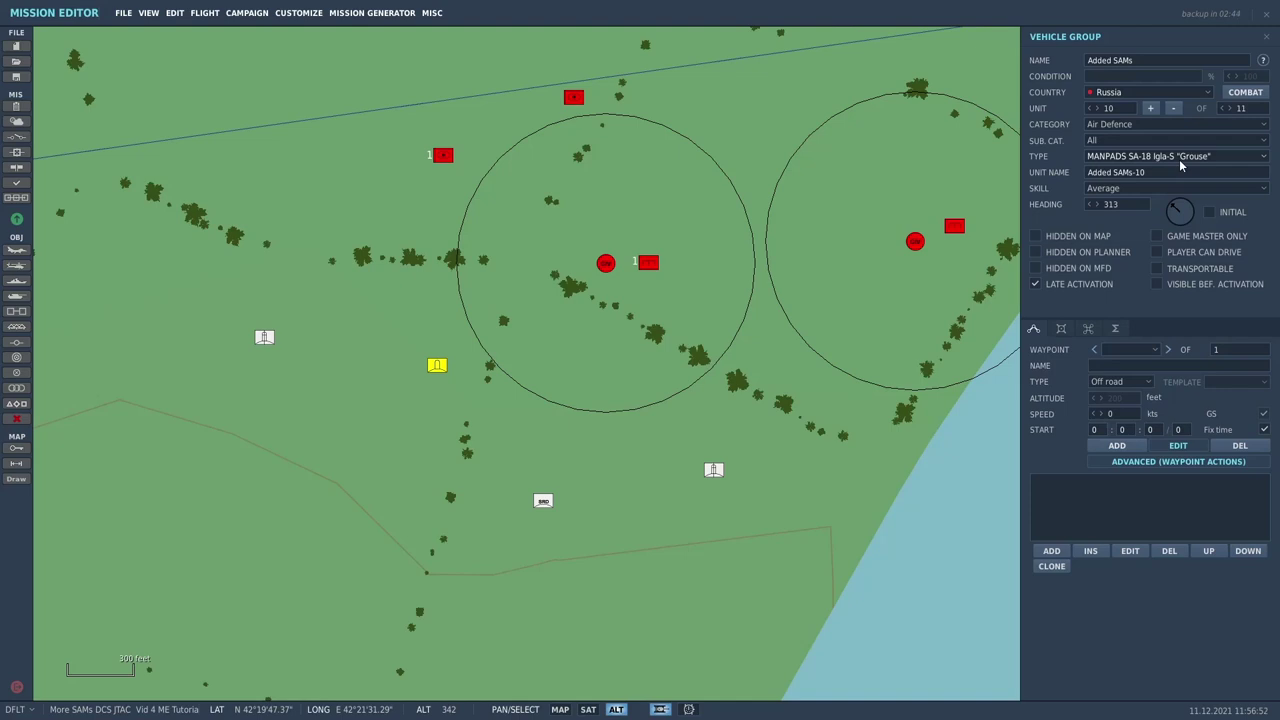
scroll(805, 385, down, 3)
click(845, 160)
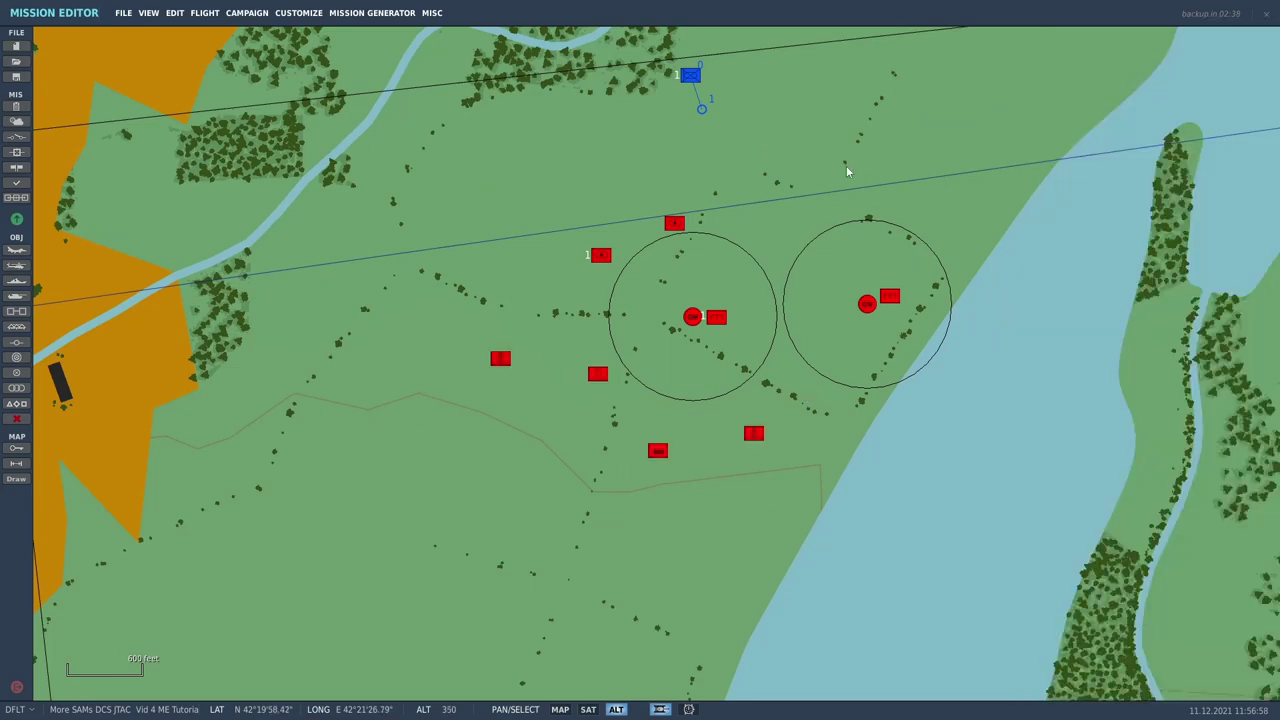
scroll(770, 470, down, 3)
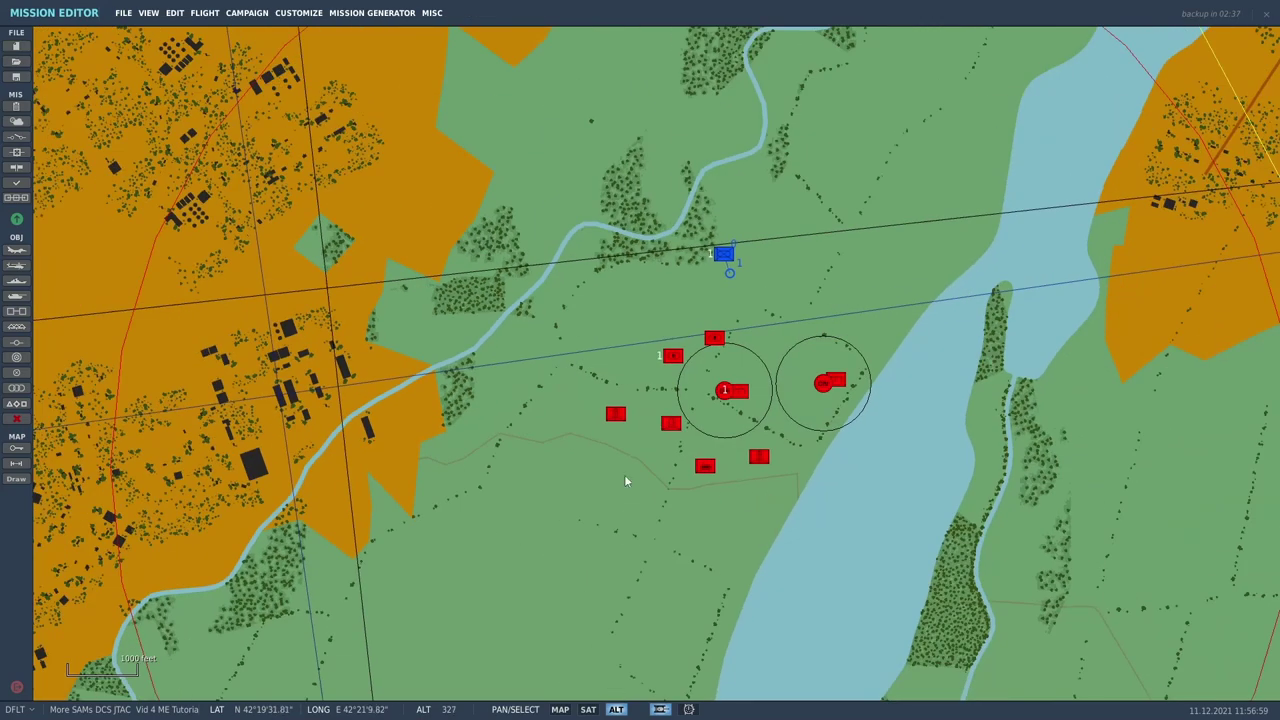
- Review the conditions and actions of the Mission 4 activation trigger and the TACC message passover to JTAC trigger
click(16, 121)
click(24, 141)
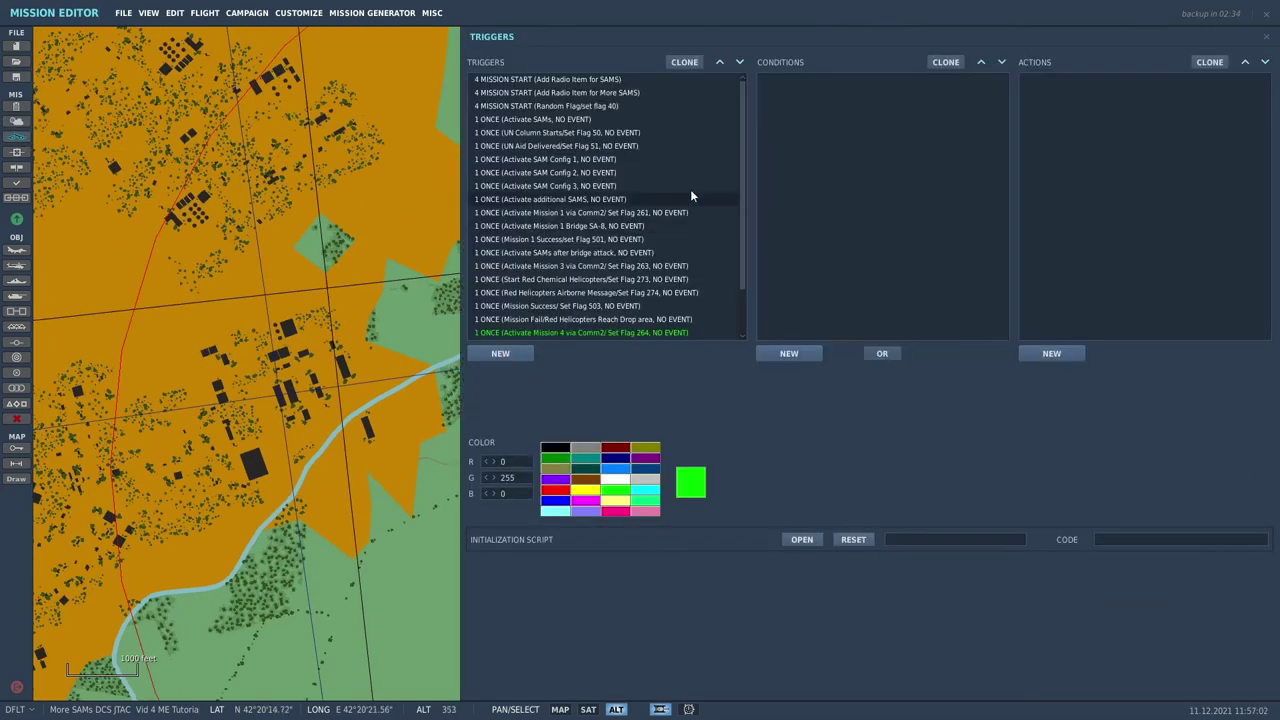
scroll(710, 215, down, 4)
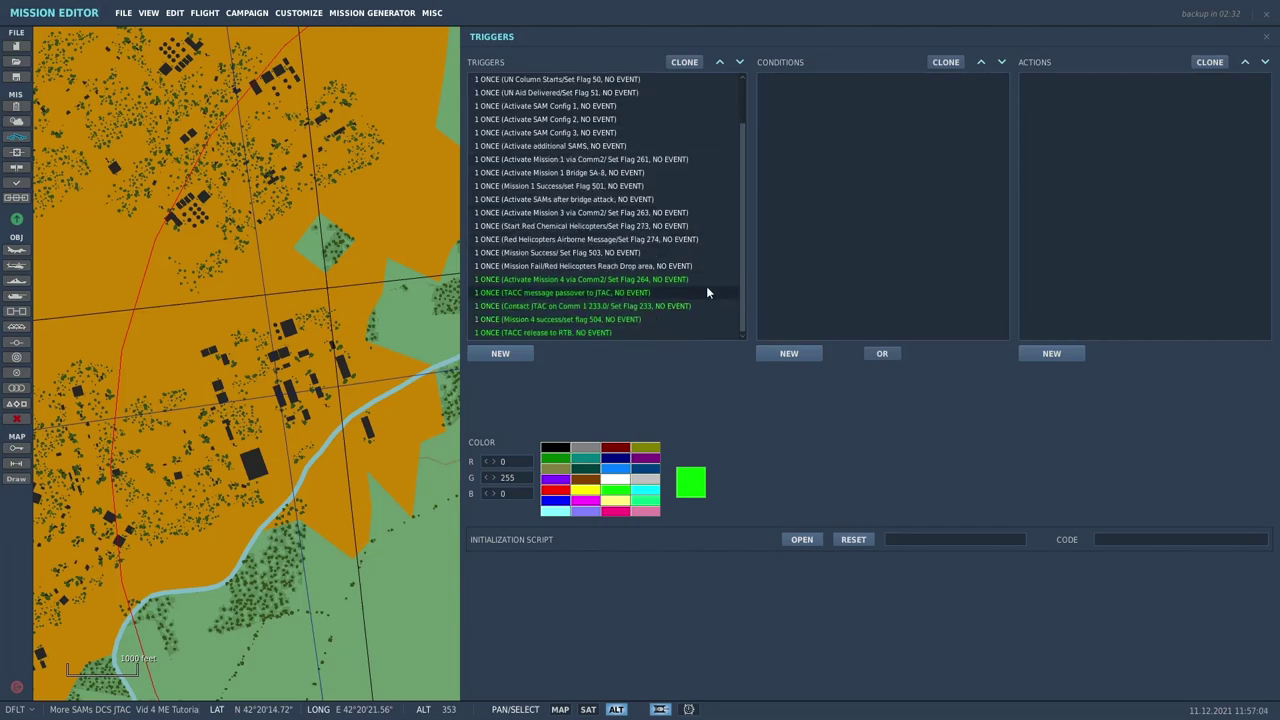
click(705, 281)
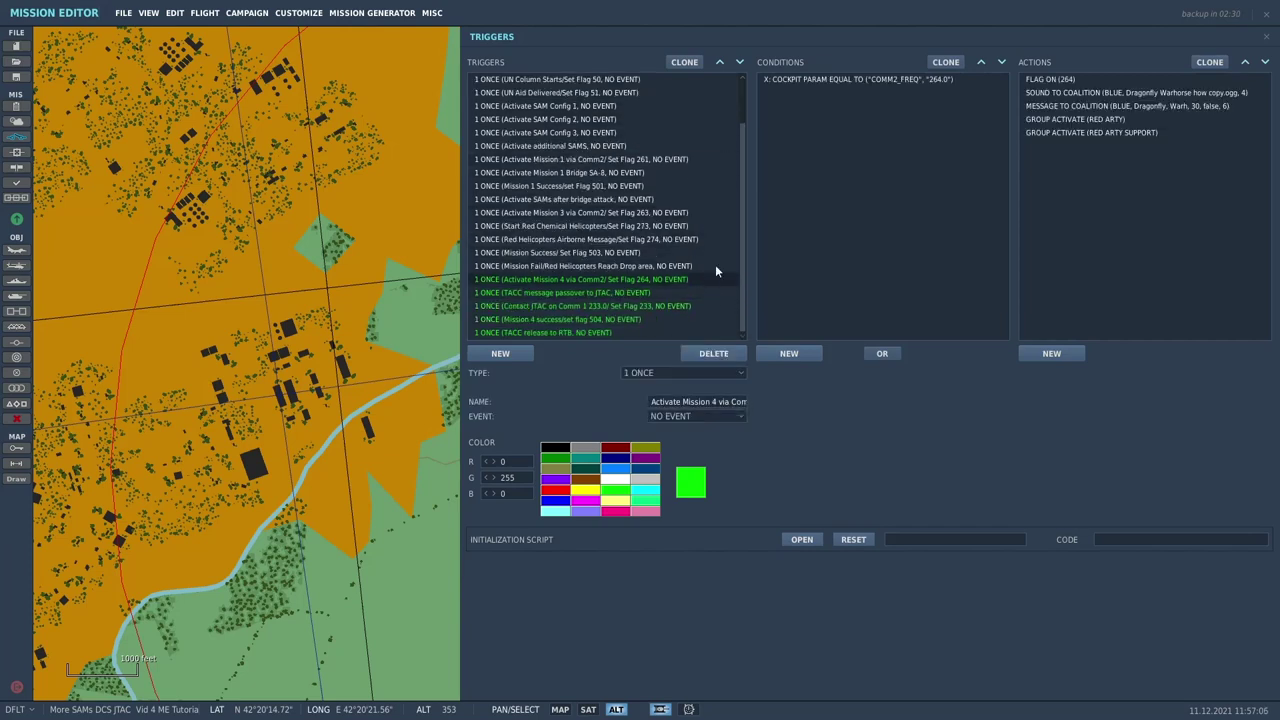
click(615, 292)
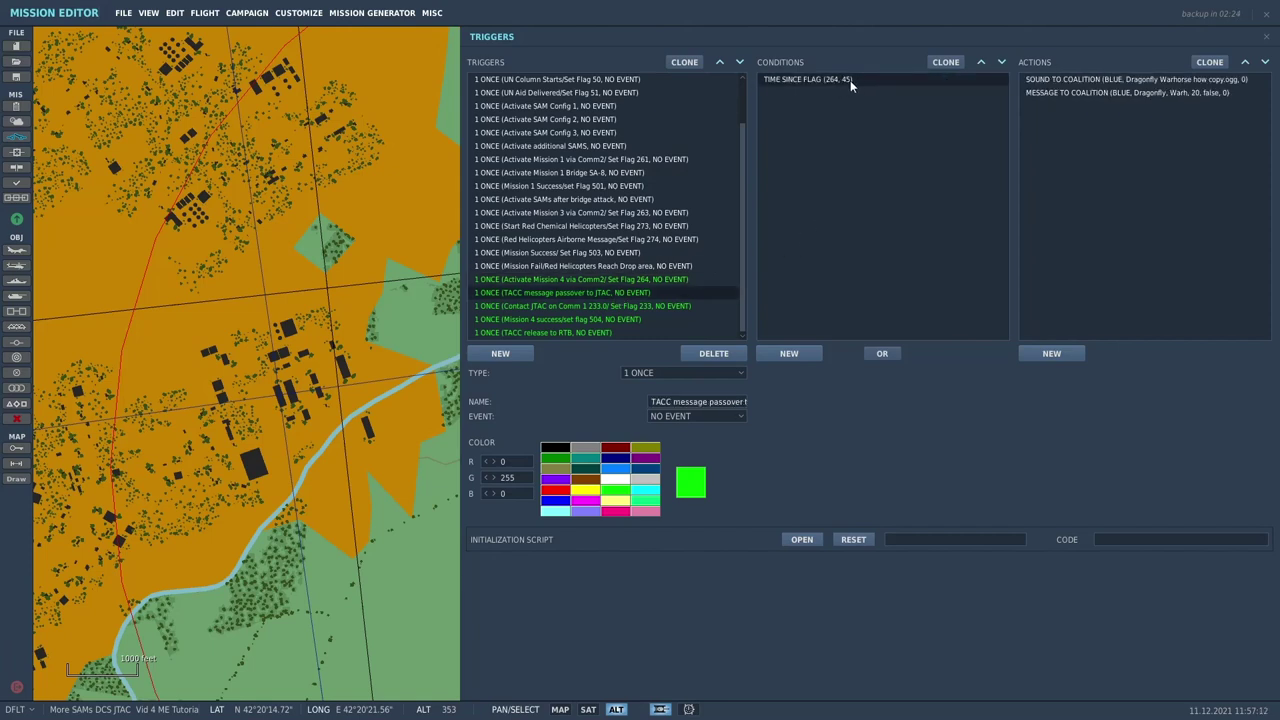
- Review the Contact JTAC on Comm 1 trigger's frequency condition, flag, sound and message actions, including the full message text
click(630, 306)
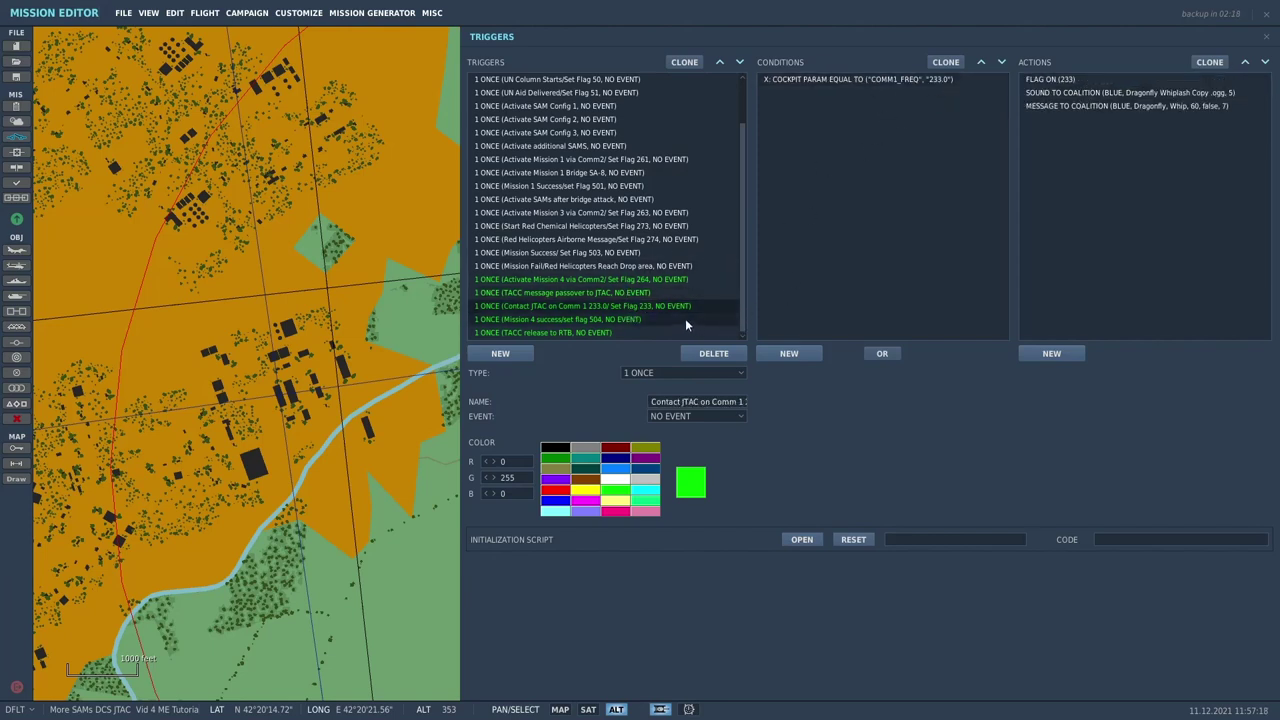
click(921, 80)
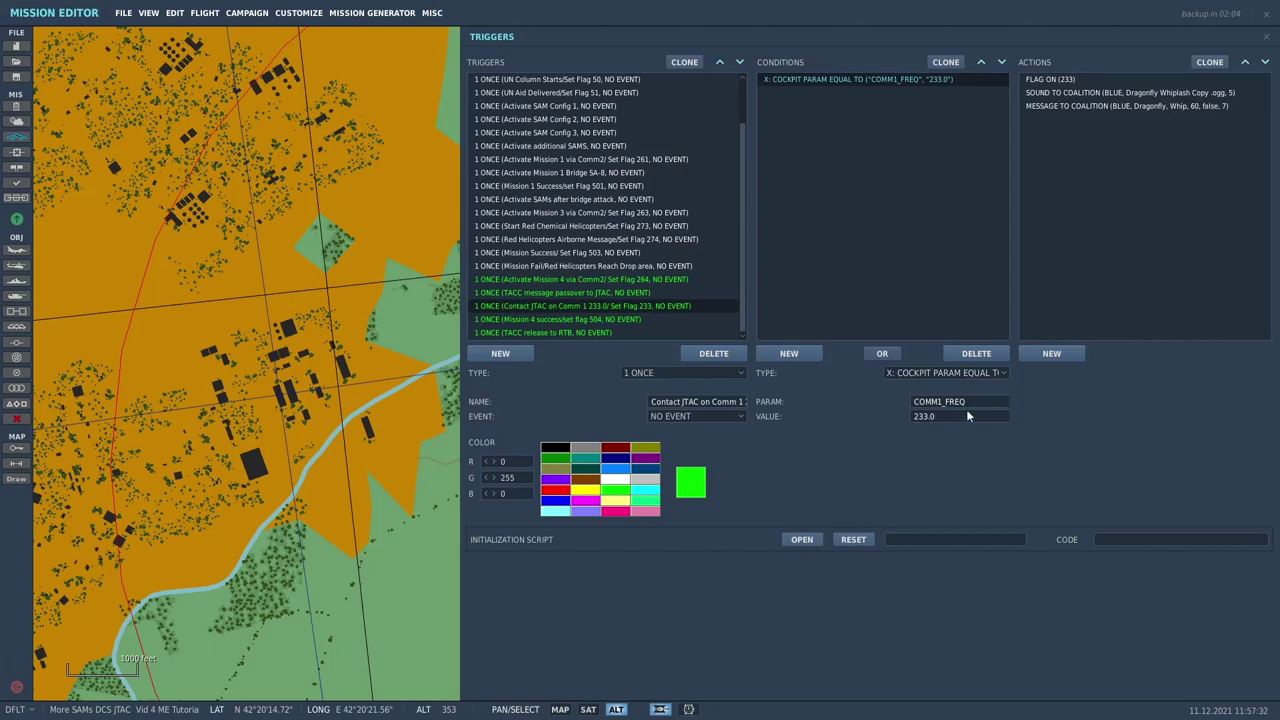
click(1086, 78)
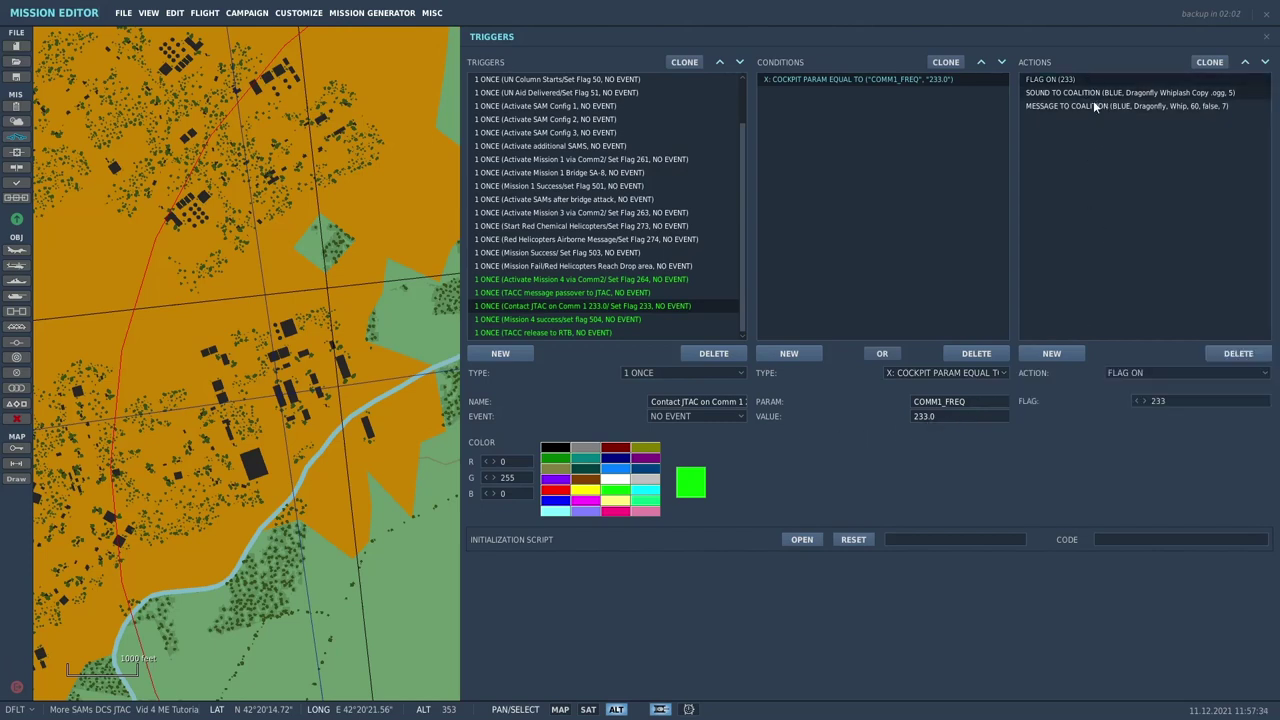
click(1092, 94)
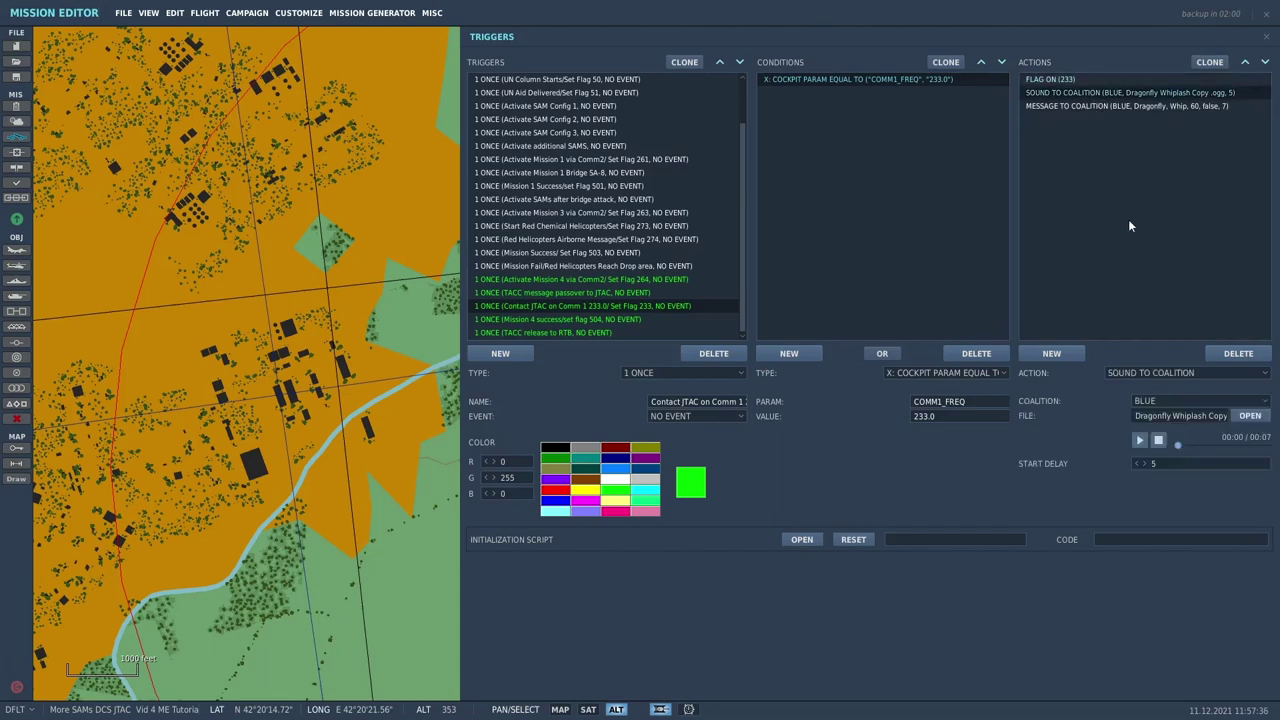
click(1106, 107)
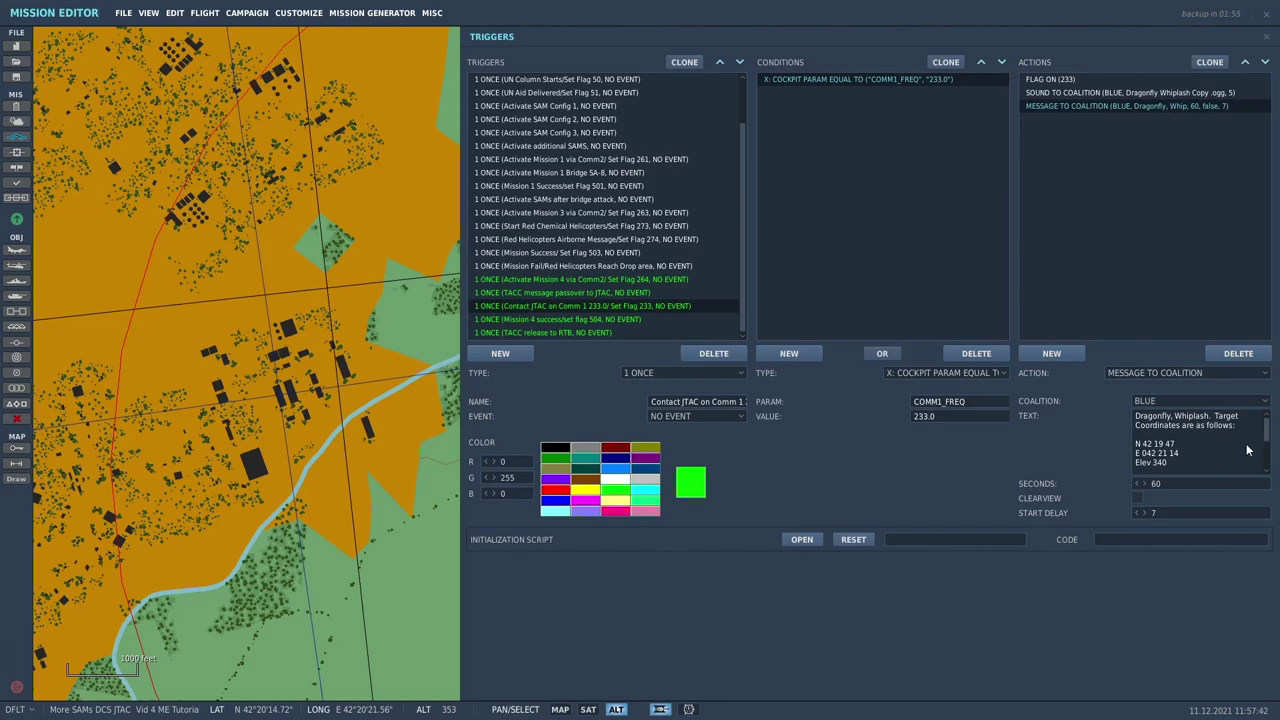
scroll(1248, 449, down, 1)
scroll(1246, 451, up, 1)
scroll(379, 486, down, 2)
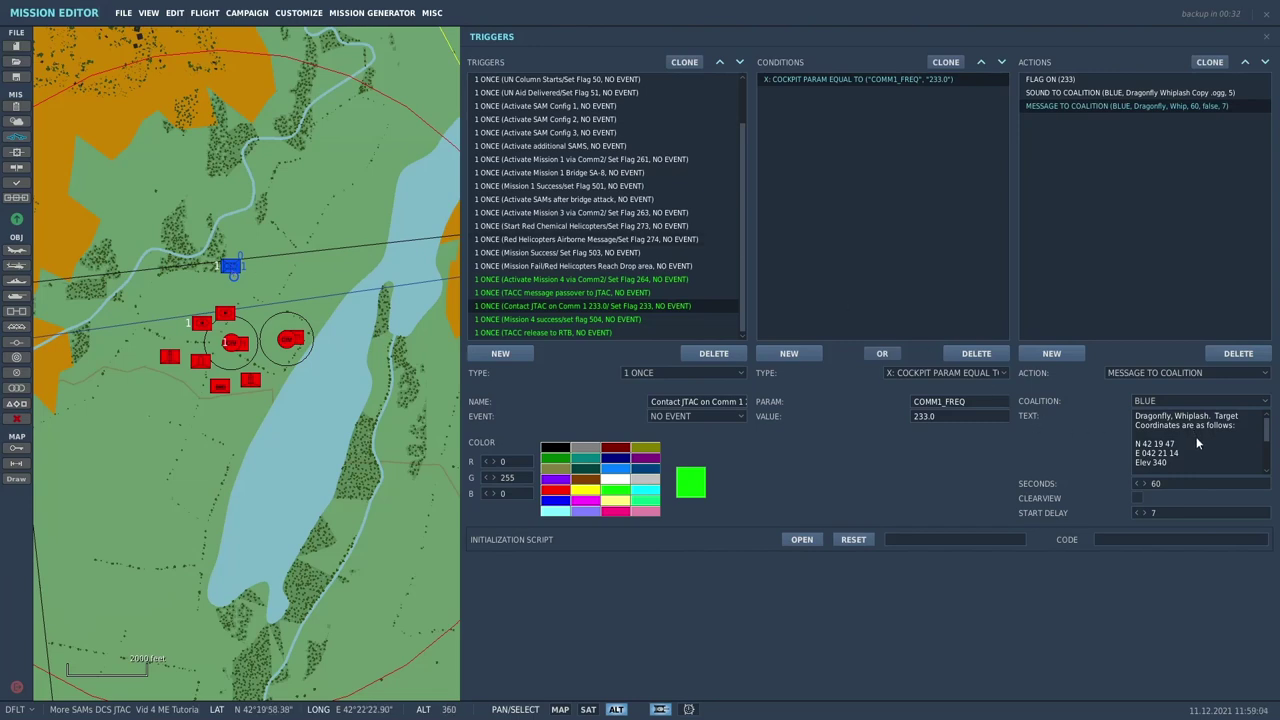
scroll(1193, 436, down, 1)
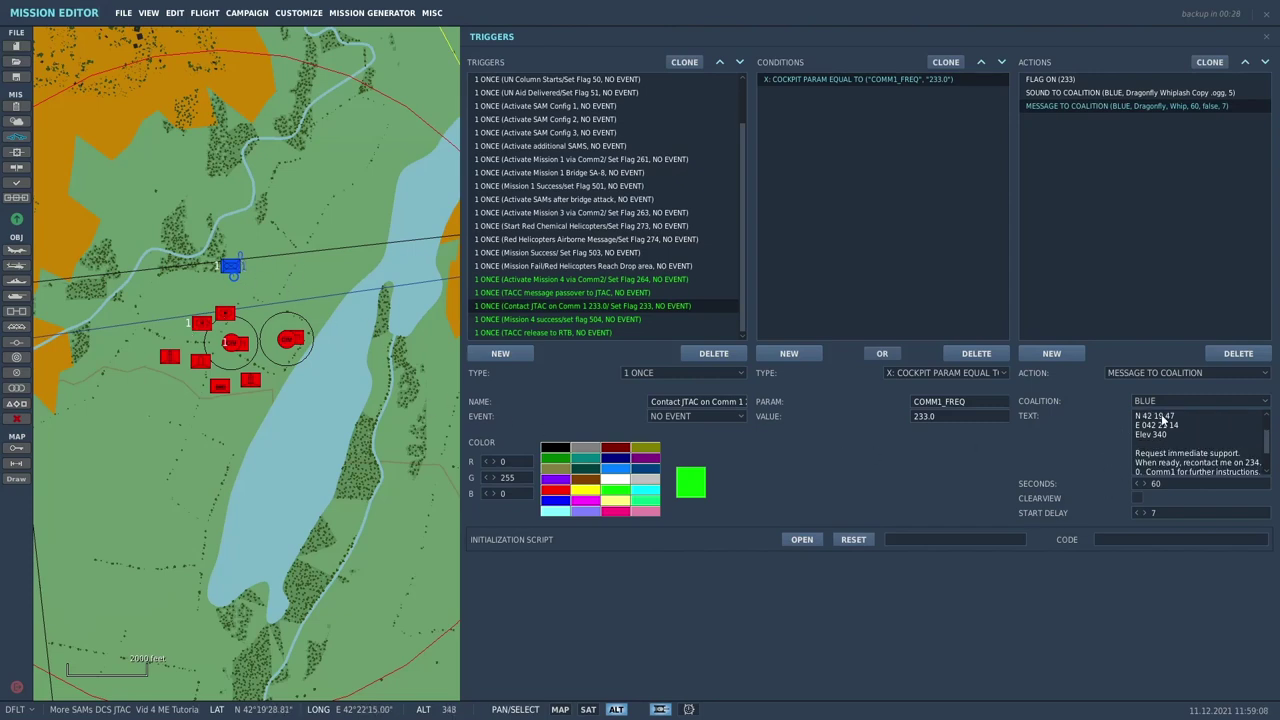
scroll(1215, 448, down, 1)
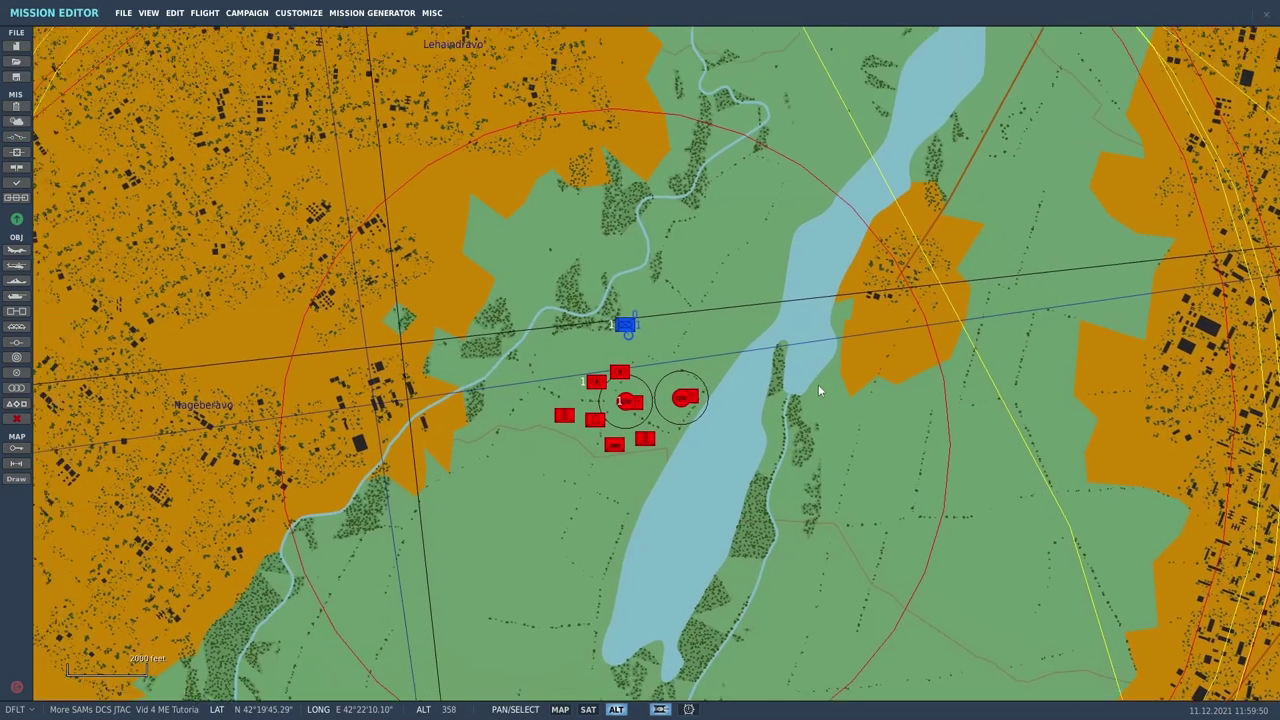
- Examine the Artillery JTAC group's late activation and its waypoint 0 ROE, Invisible and Immortal actions
scroll(745, 373, up, 4)
scroll(724, 370, up, 3)
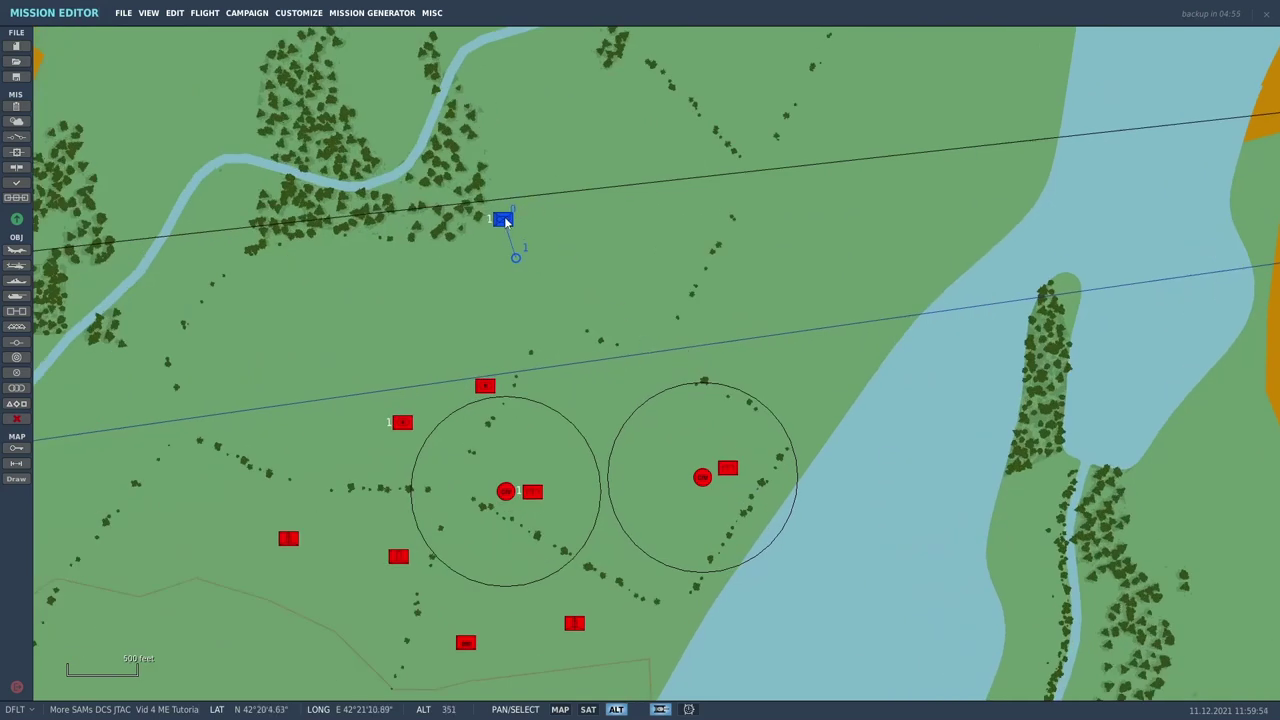
click(503, 221)
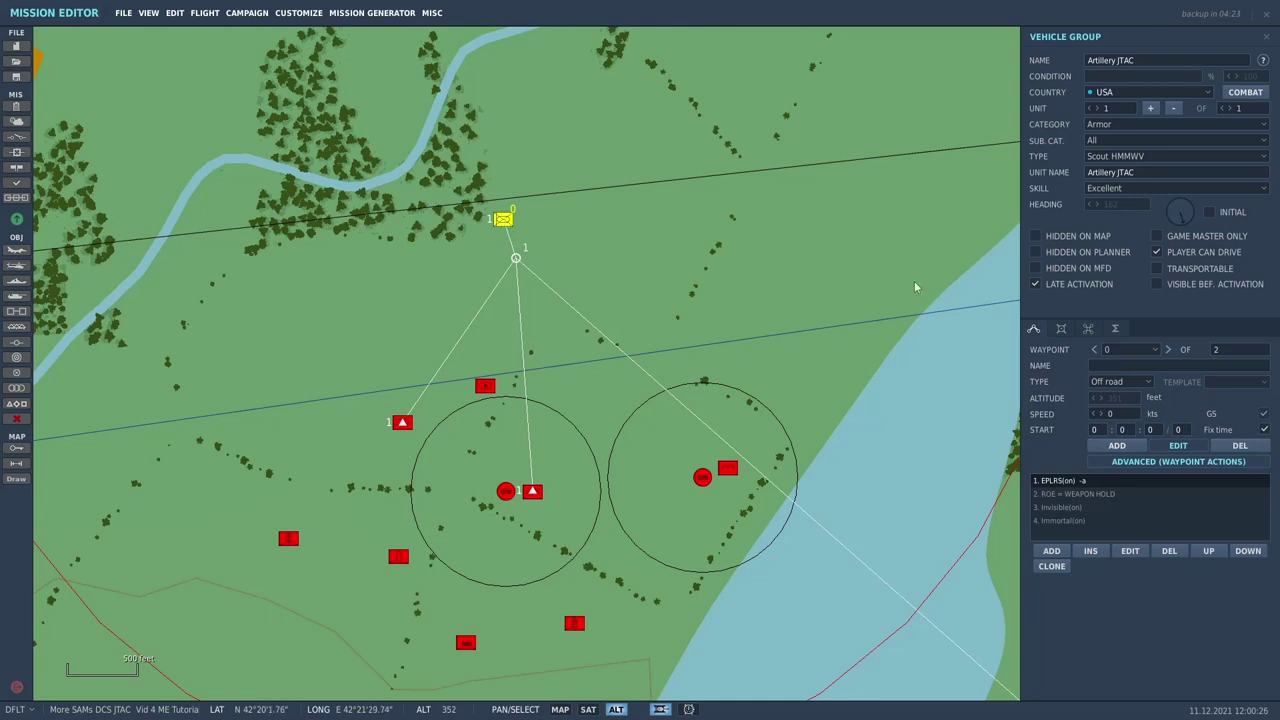
click(1035, 285)
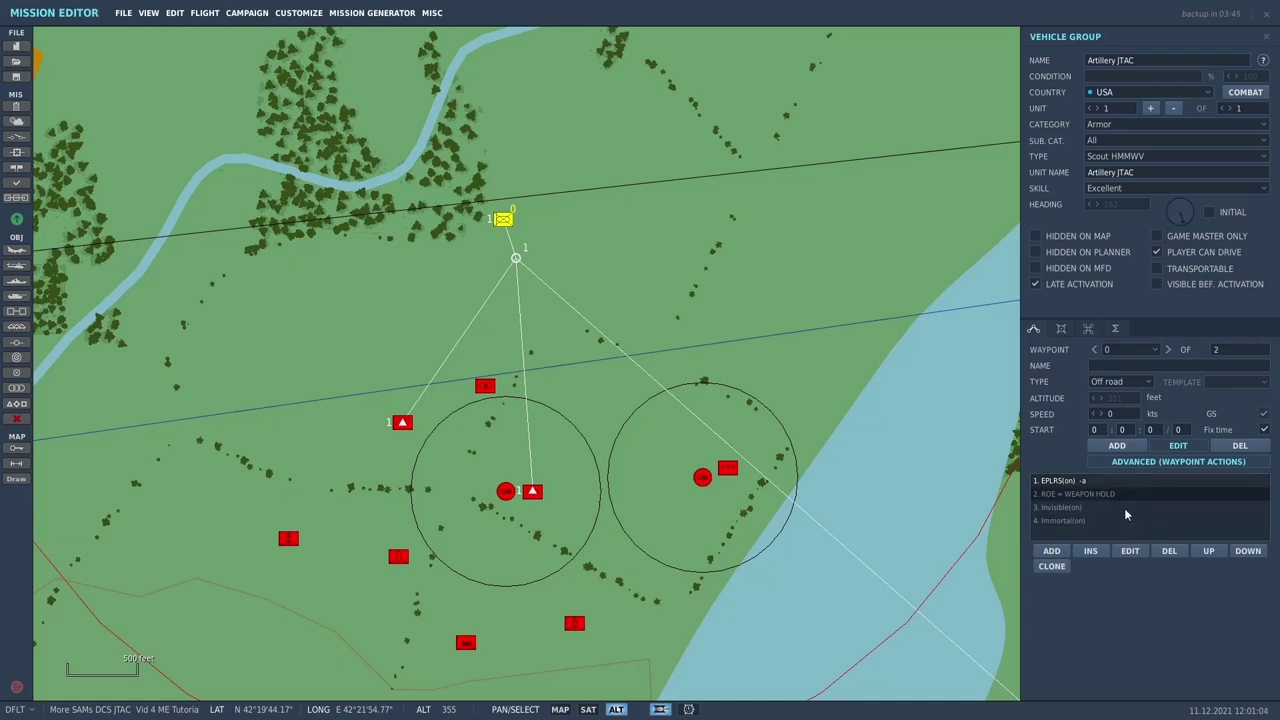
click(1131, 552)
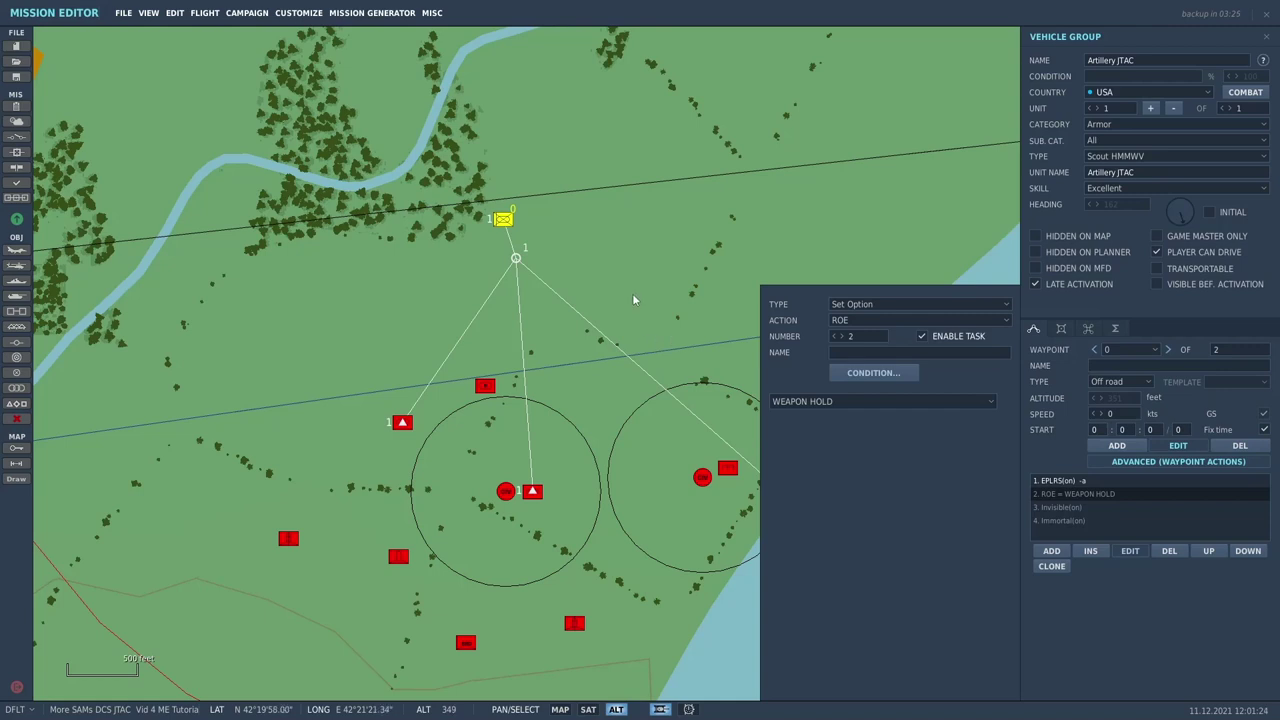
click(1088, 507)
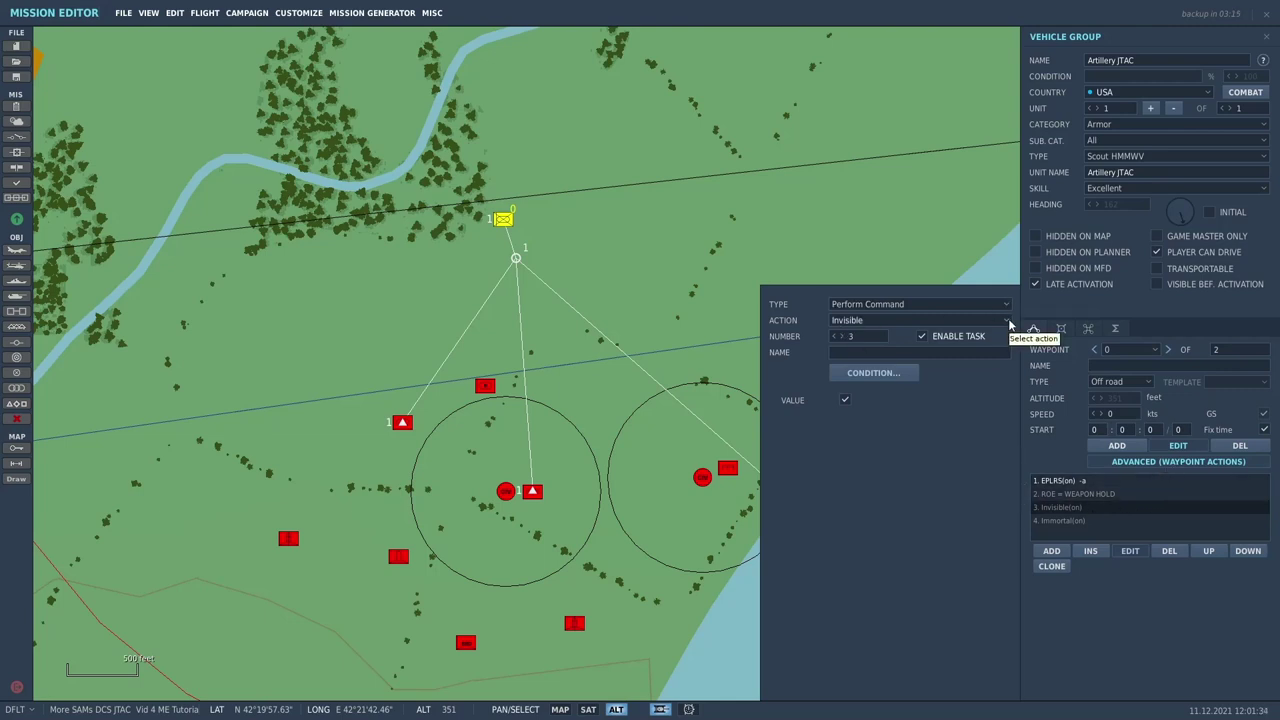
click(1070, 522)
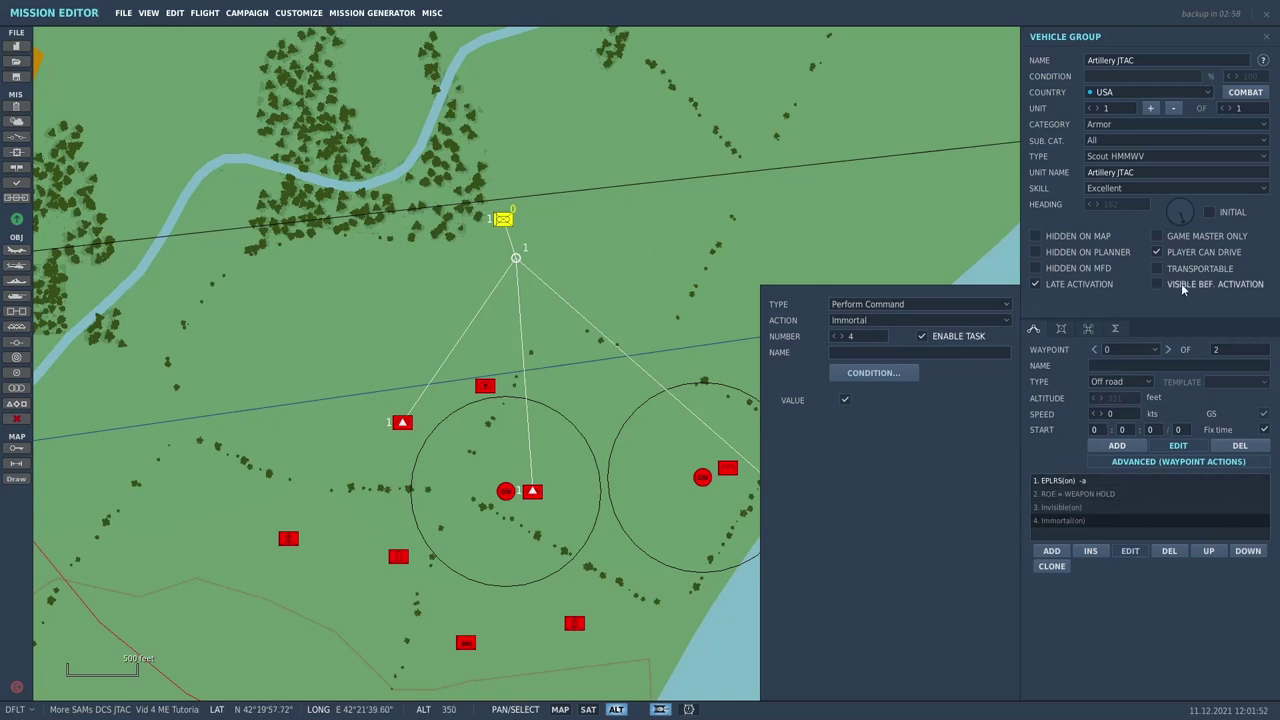
- Examine the Artillery JTAC's FAC - Assign Group tasks at waypoint 1, including the RED ARTY task's settings and available action types
click(1168, 350)
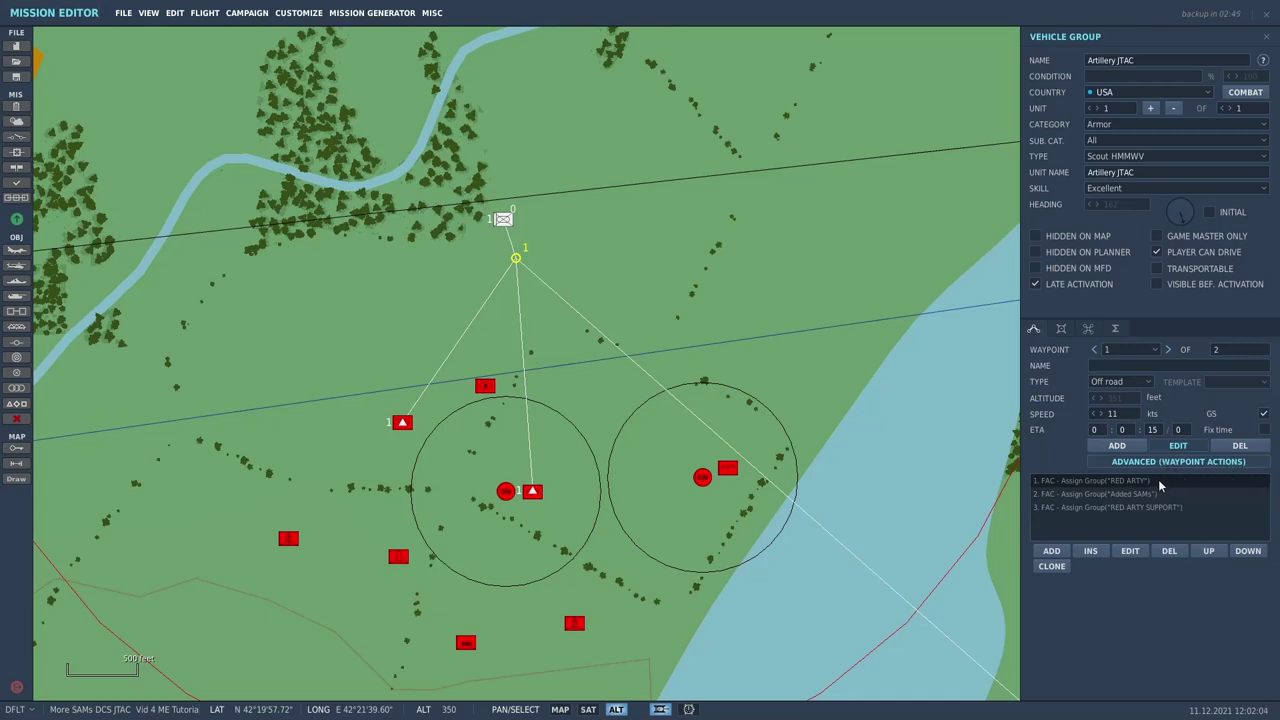
click(1130, 551)
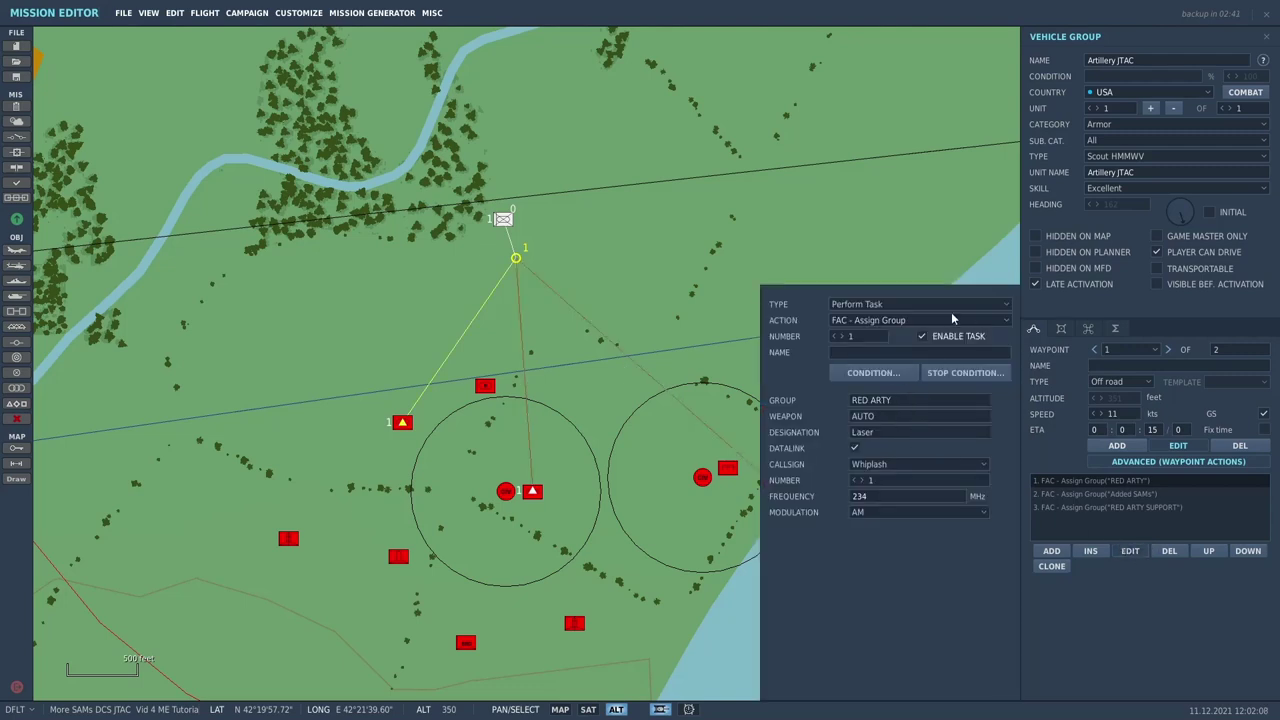
click(1006, 321)
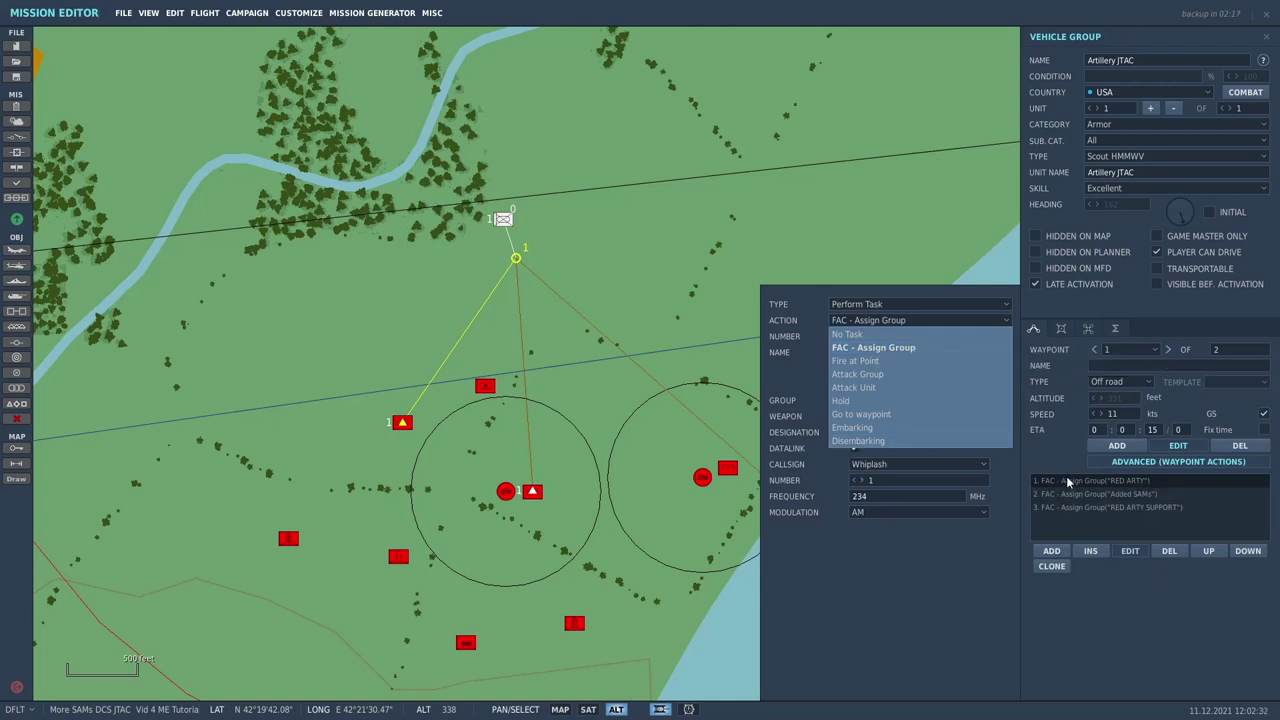
click(825, 245)
click(505, 219)
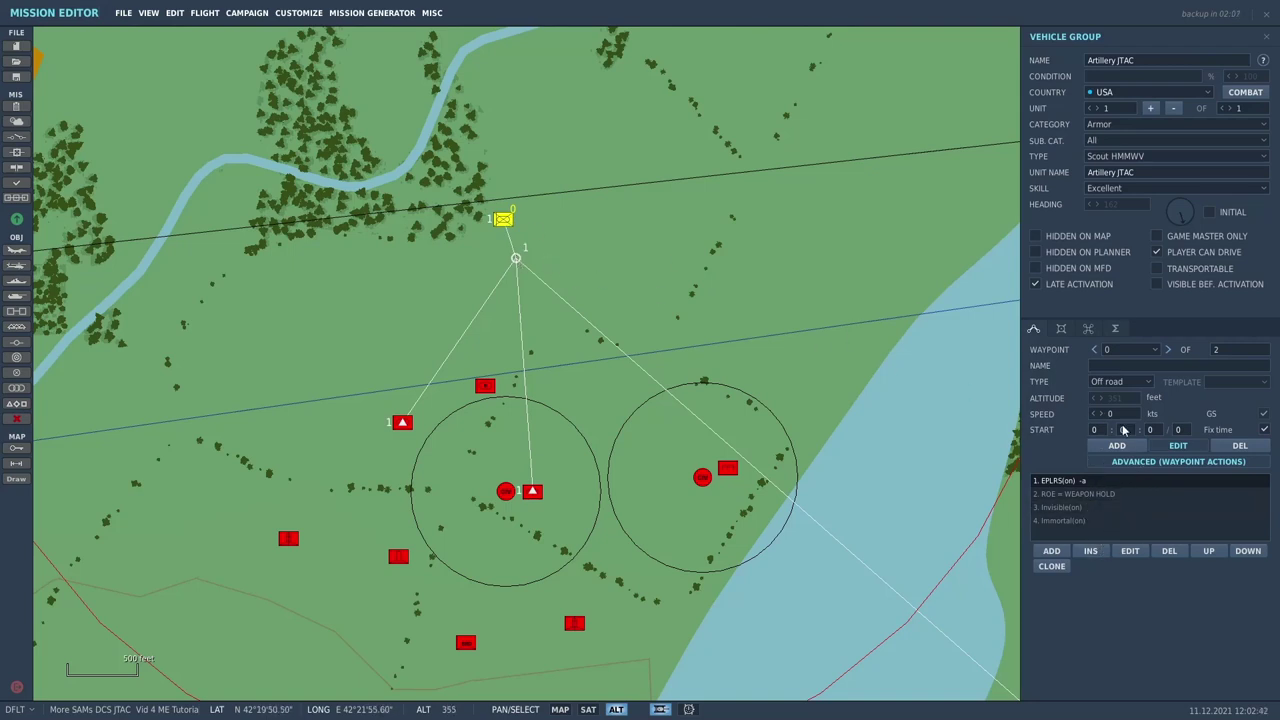
click(1167, 349)
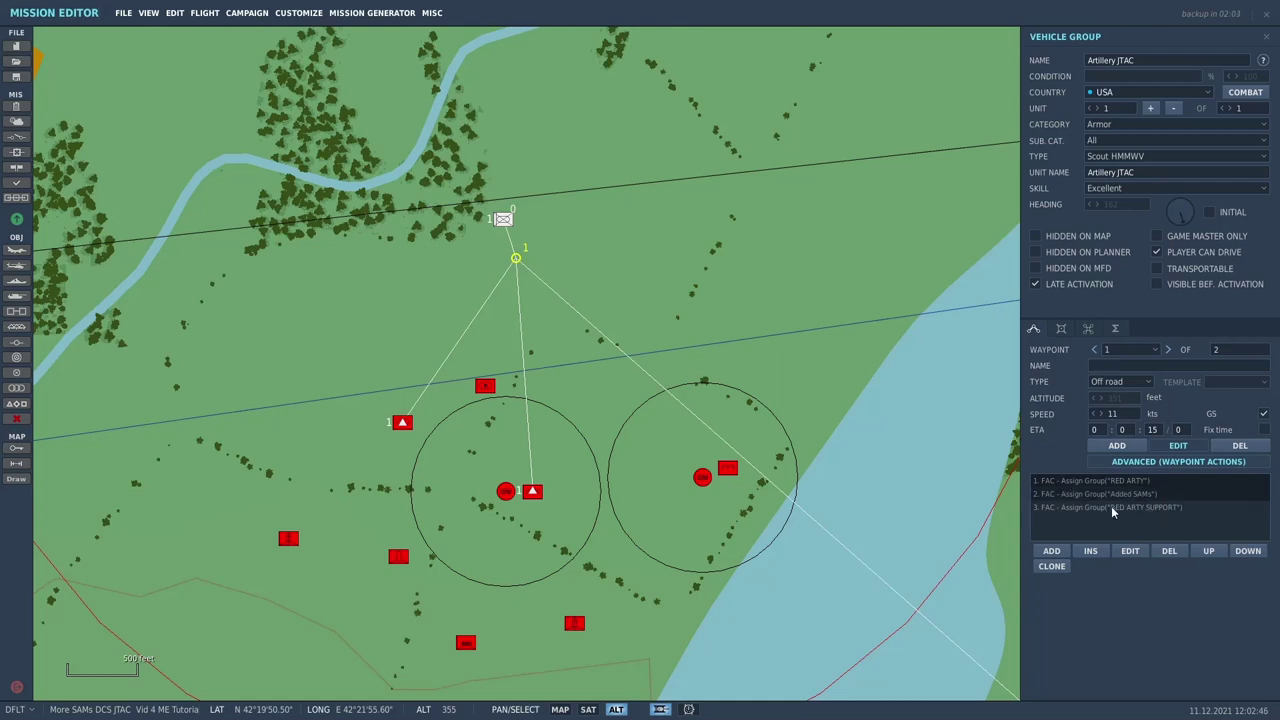
- Examine the RED ARTY task's designation and callsign options, and compare the Added SAMs and RED ARTY SUPPORT FAC task settings
click(1131, 551)
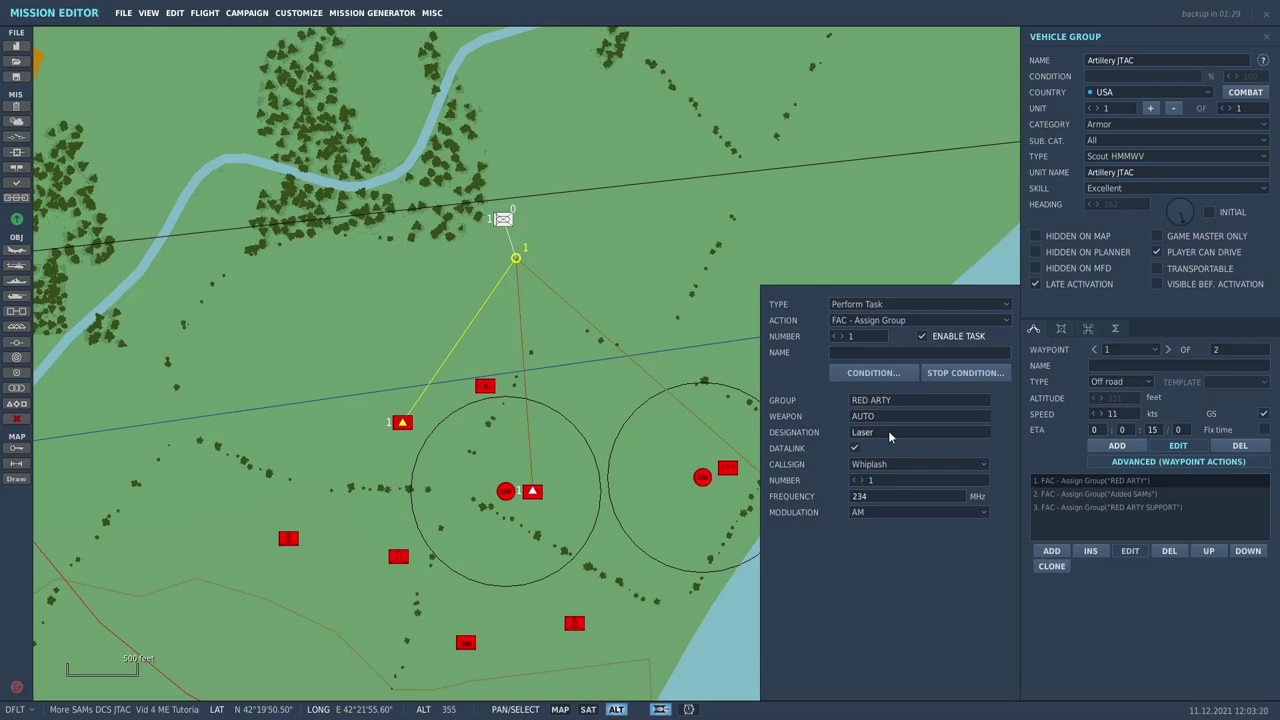
click(890, 432)
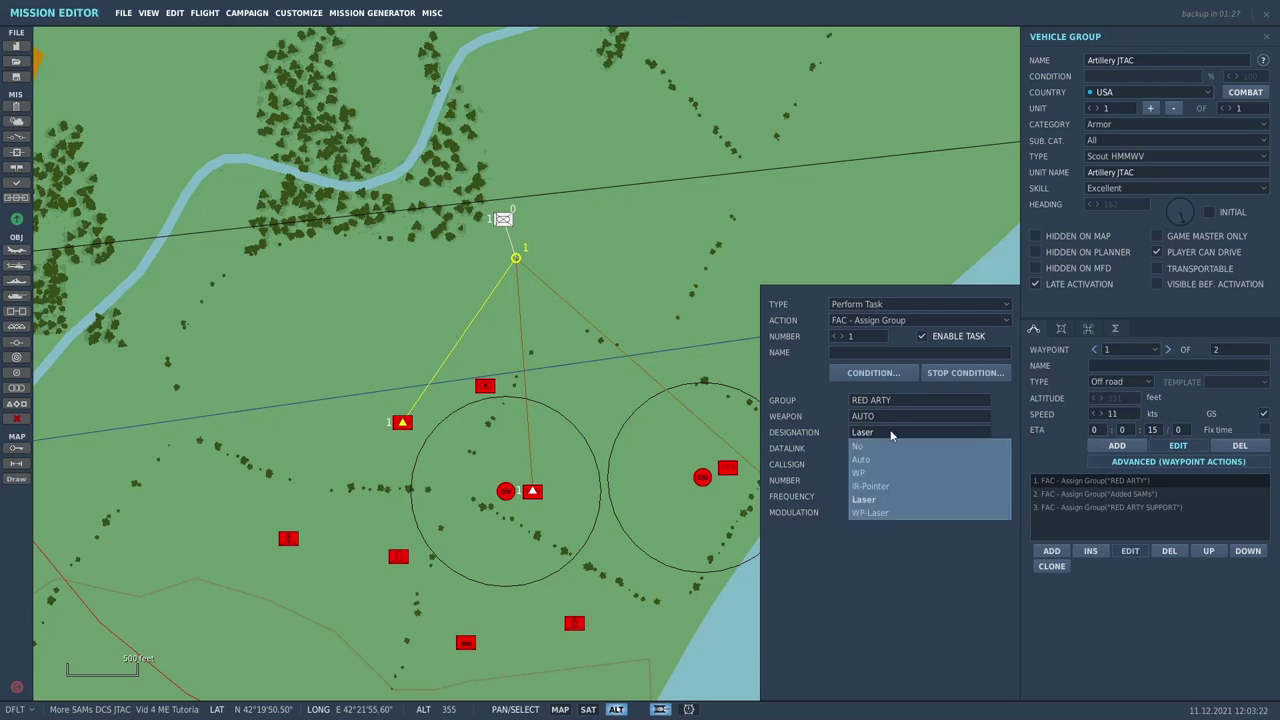
click(879, 501)
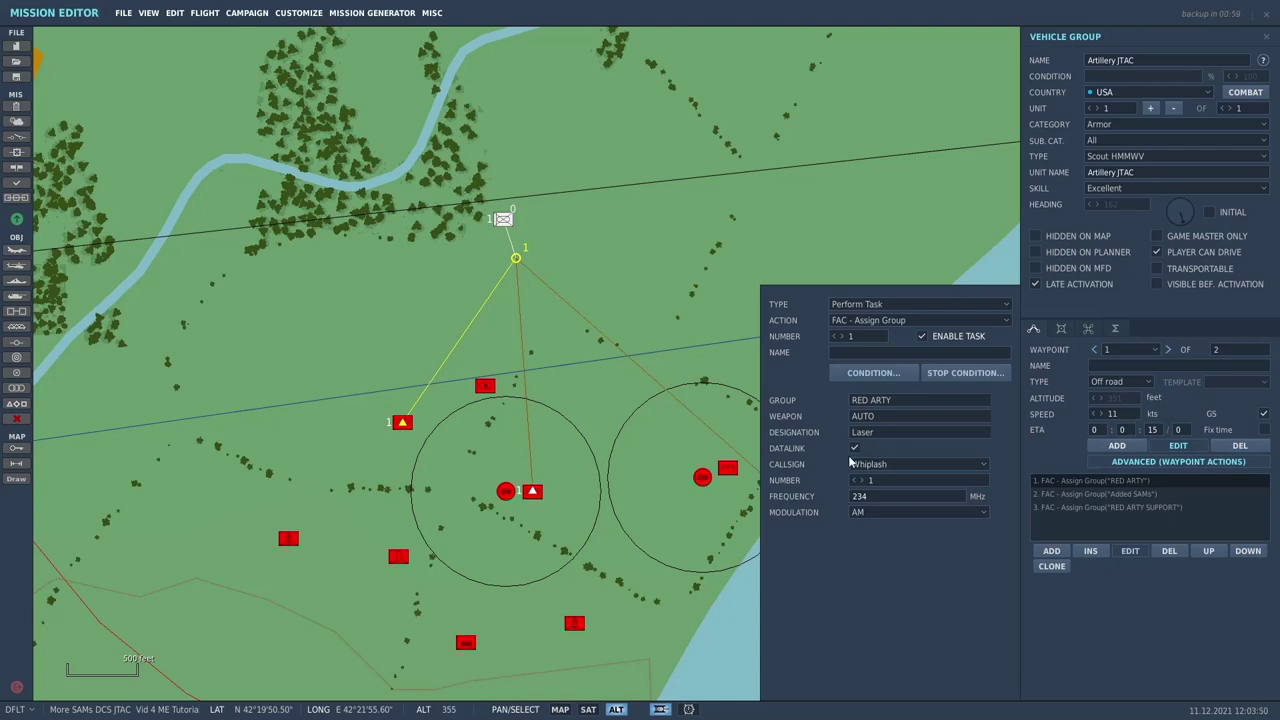
click(984, 464)
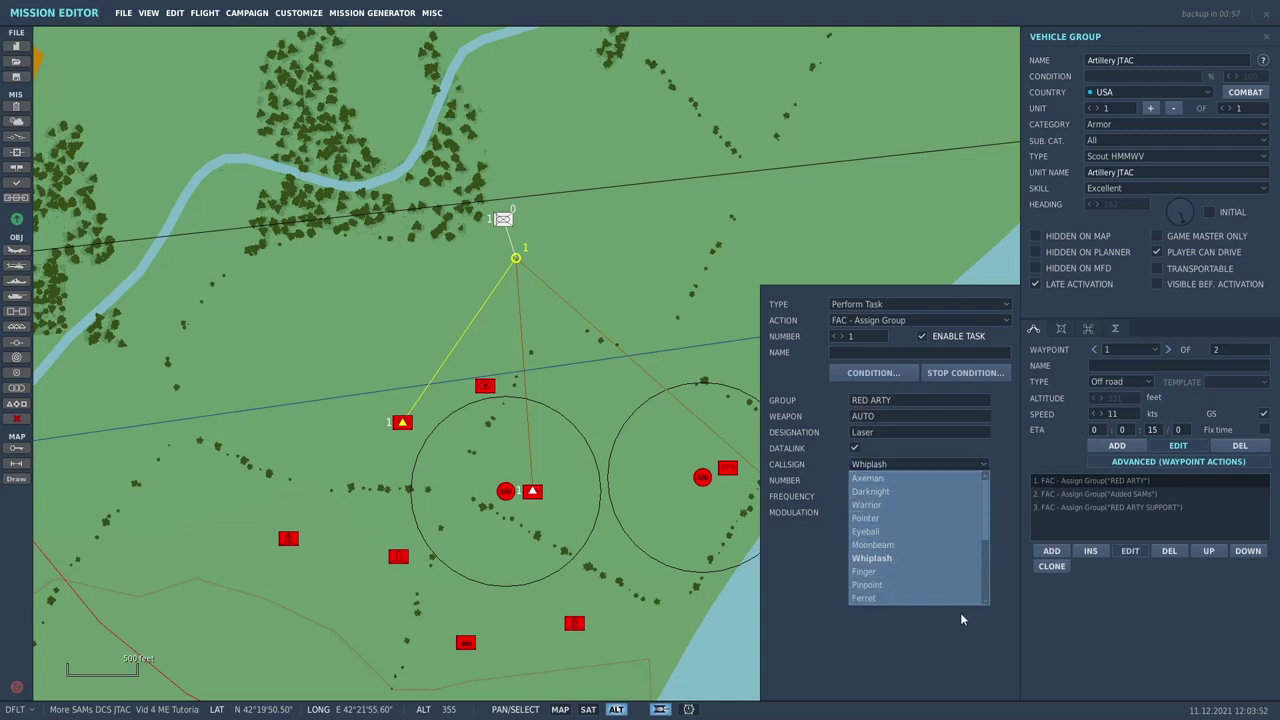
click(910, 557)
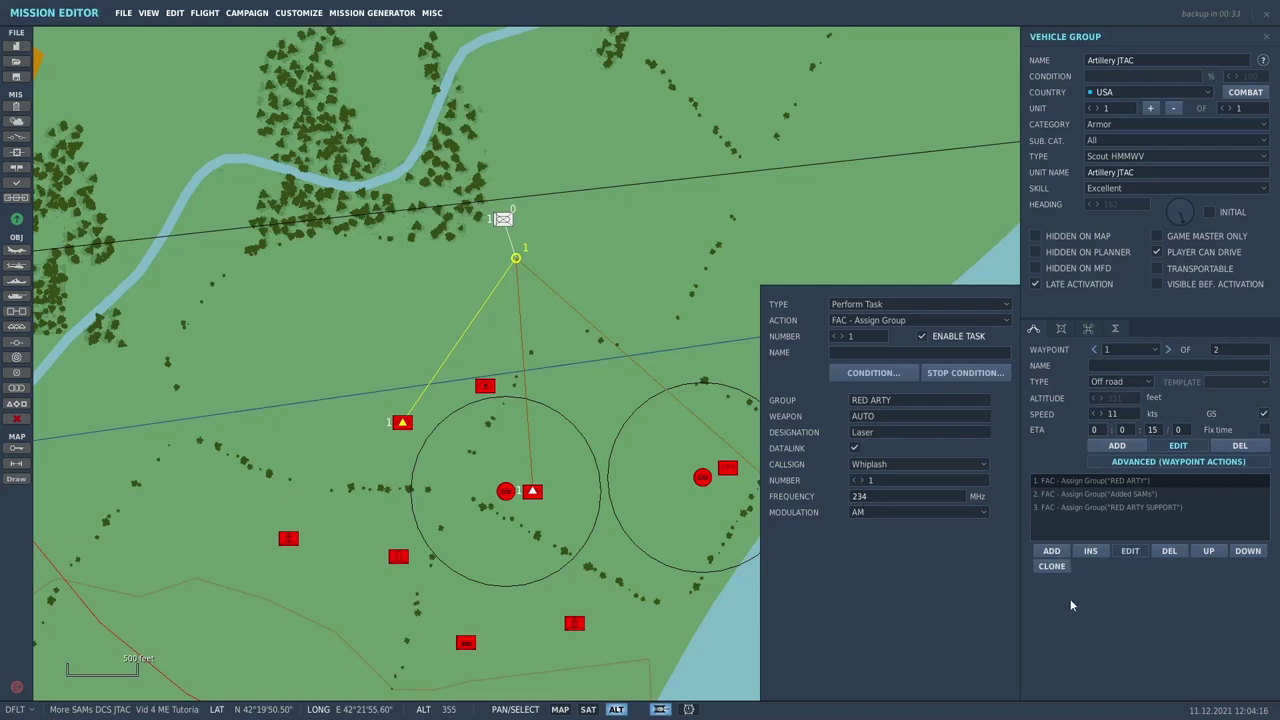
click(1091, 496)
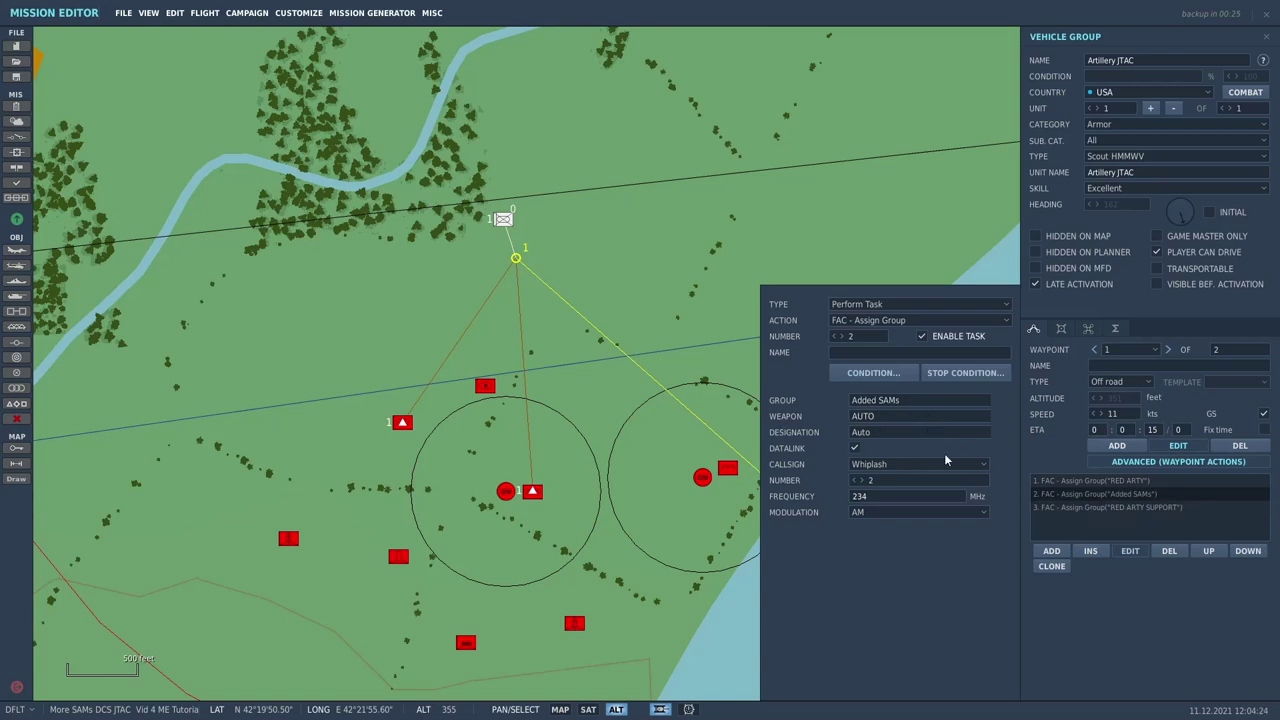
click(1061, 508)
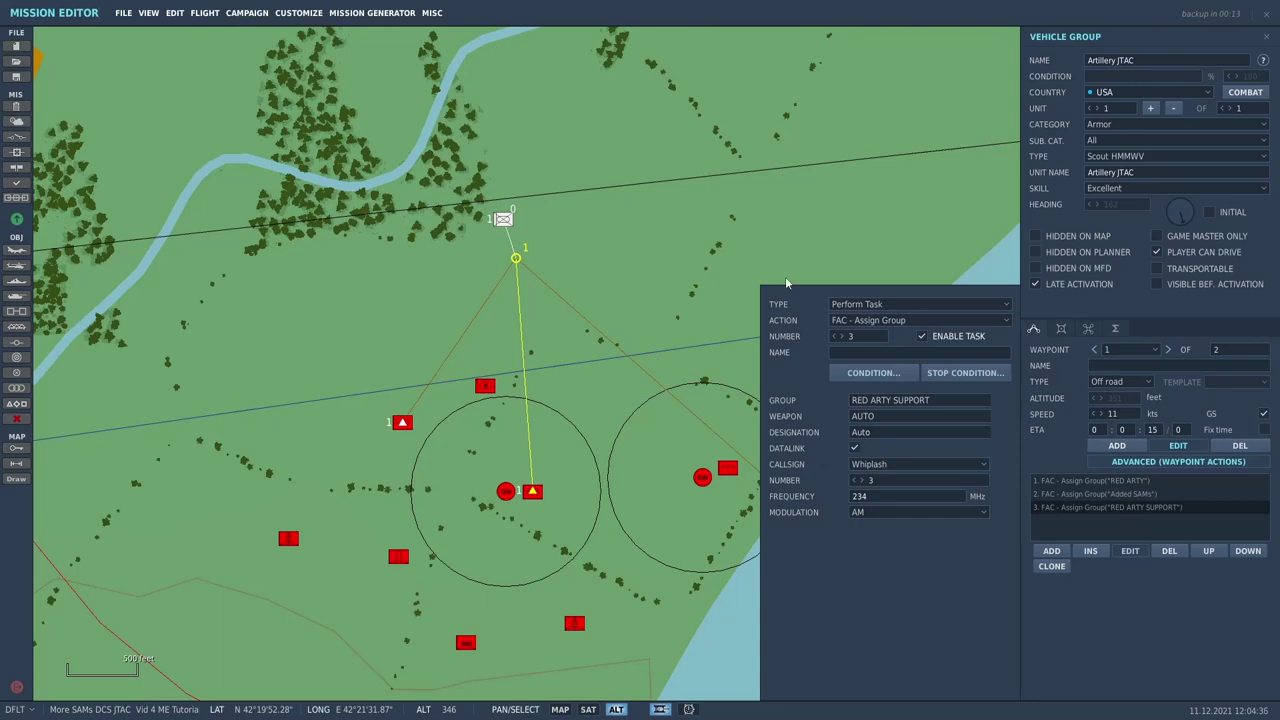
- Close the Artillery JTAC's settings and inspect the blue vehicle group at the river bridge near Ianeti on the map
click(870, 198)
scroll(877, 451, down, 3)
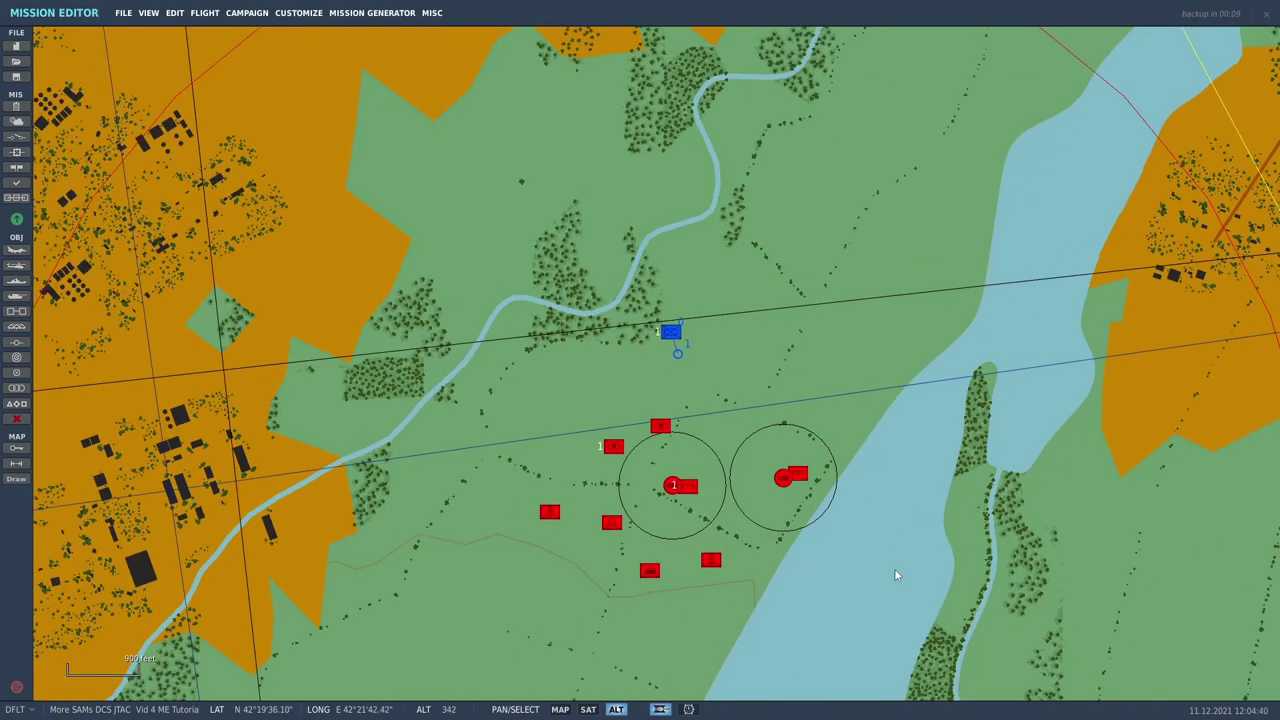
drag(897, 580, 791, 300)
scroll(790, 340, down, 3)
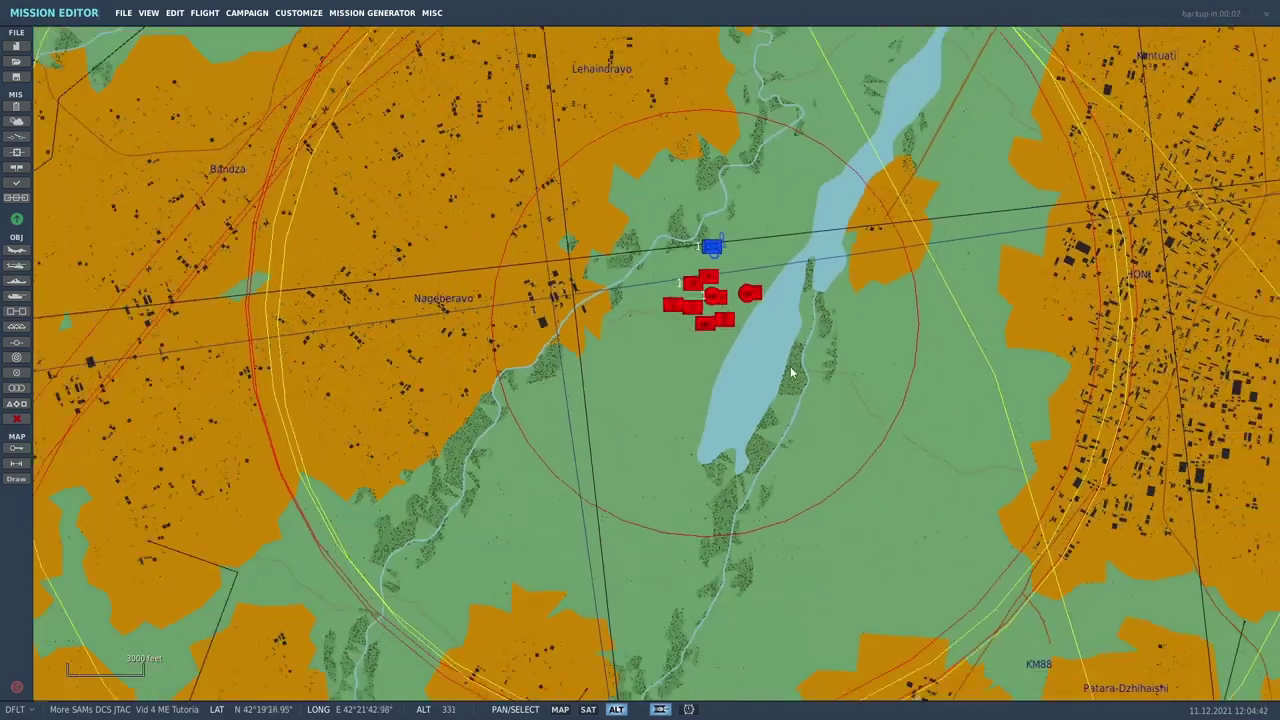
scroll(791, 376, down, 5)
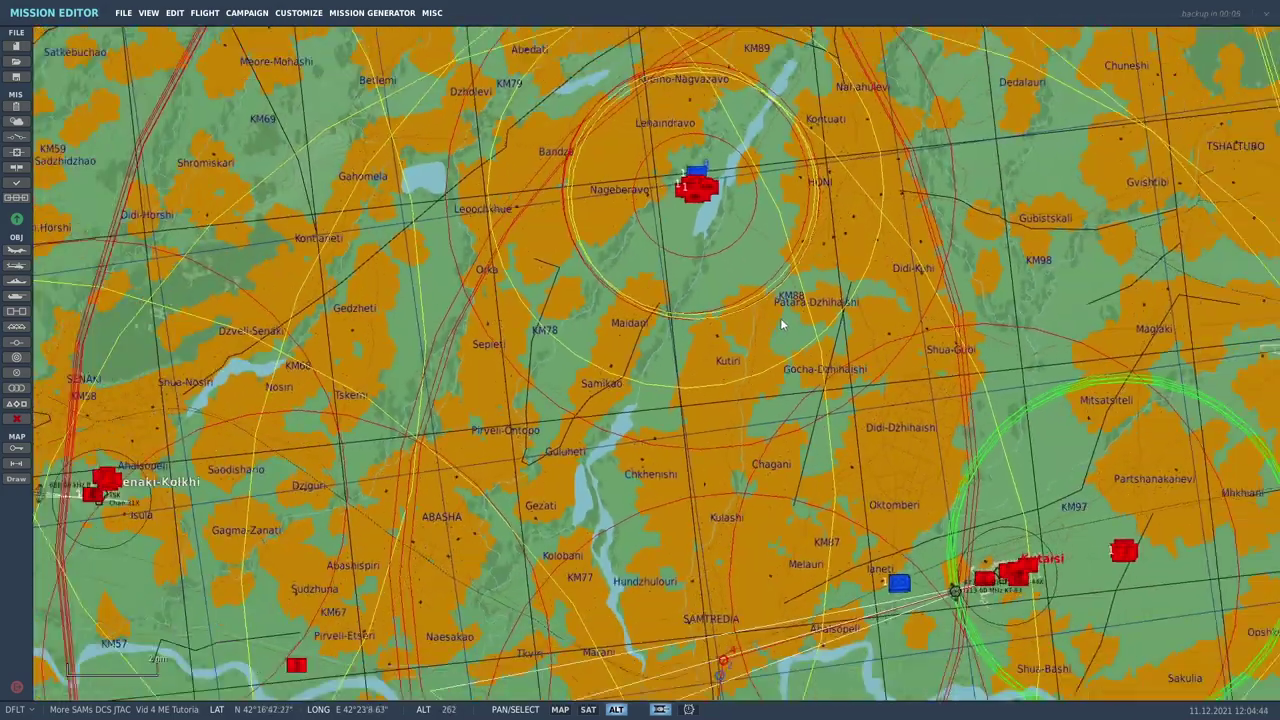
scroll(702, 365, up, 3)
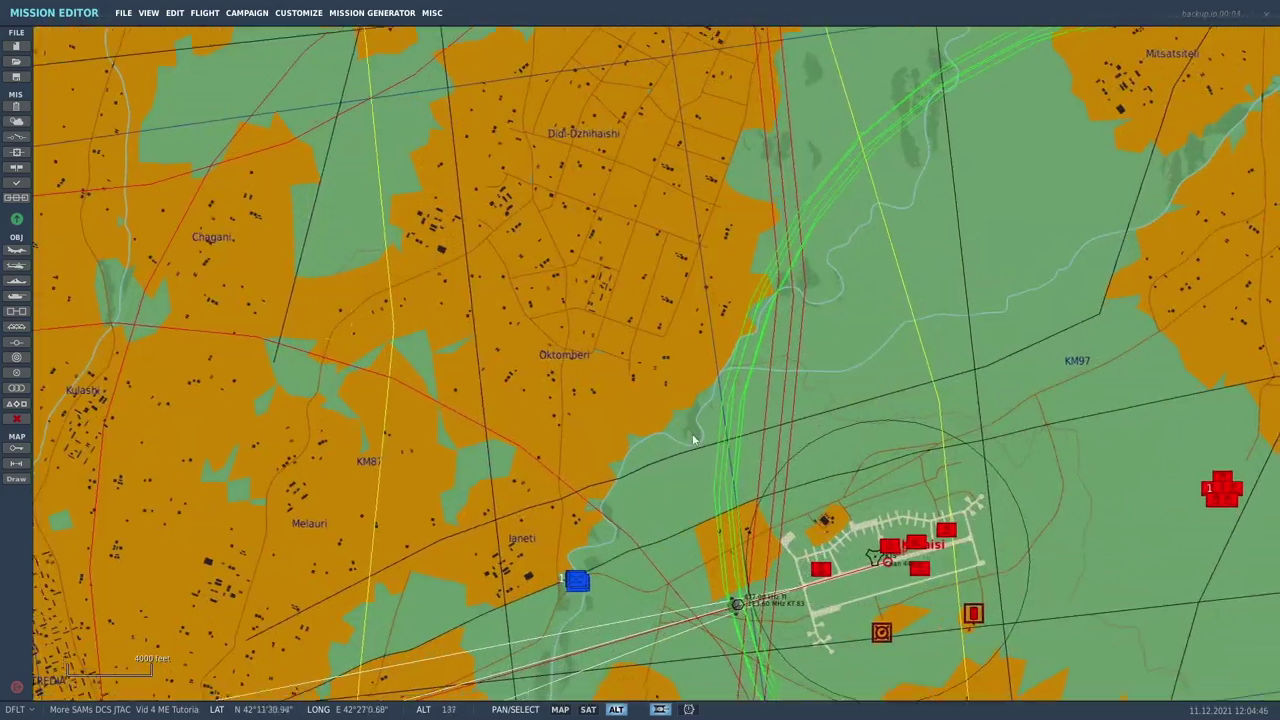
drag(682, 604, 767, 348)
scroll(650, 290, up, 5)
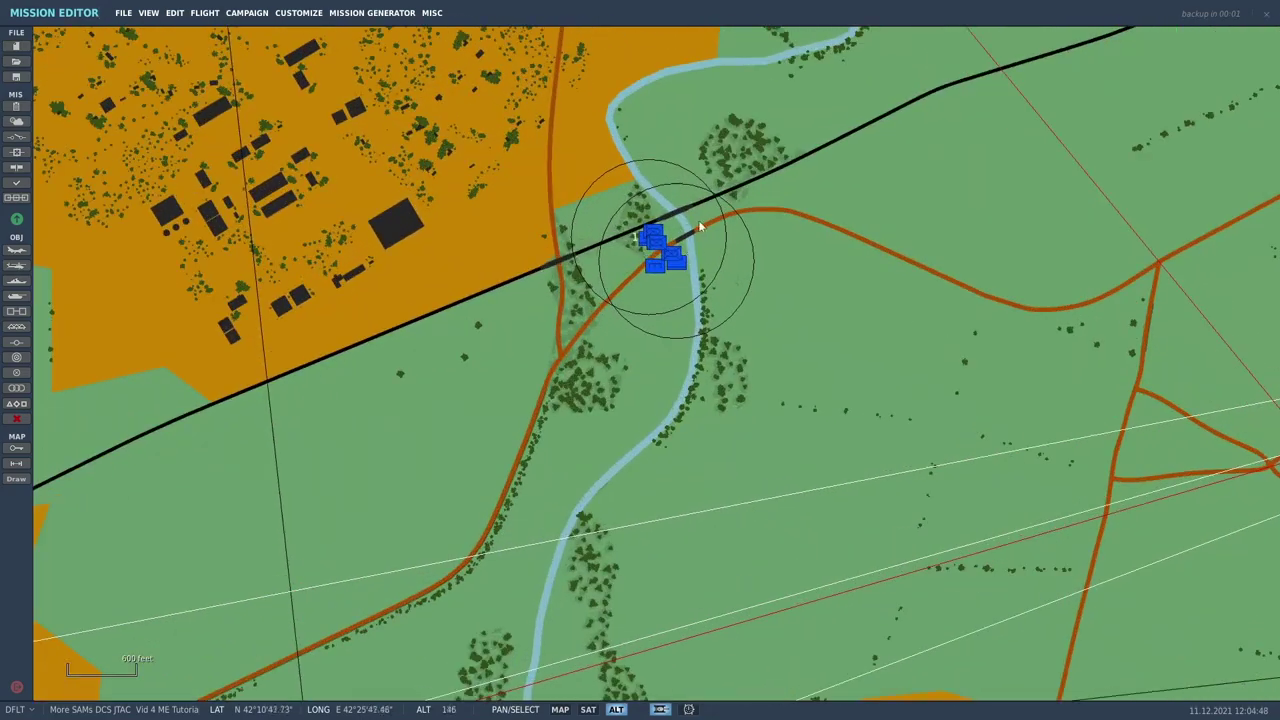
scroll(677, 265, up, 2)
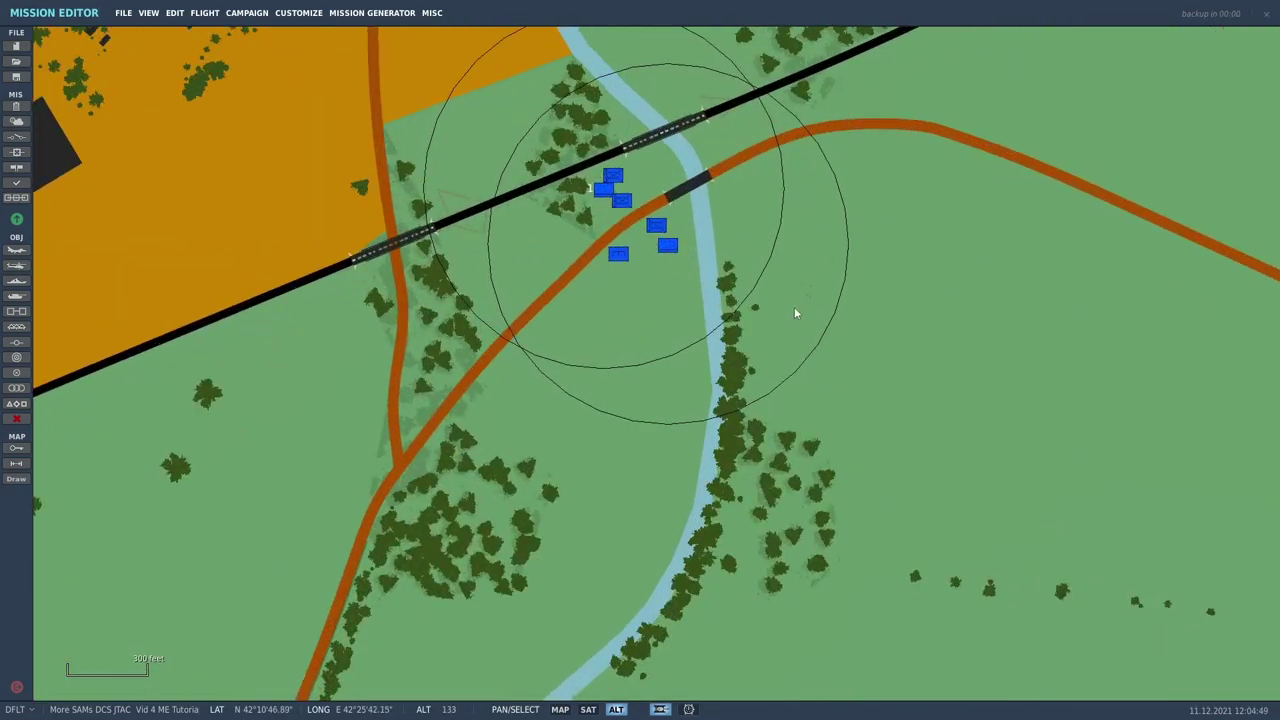
scroll(552, 385, down, 2)
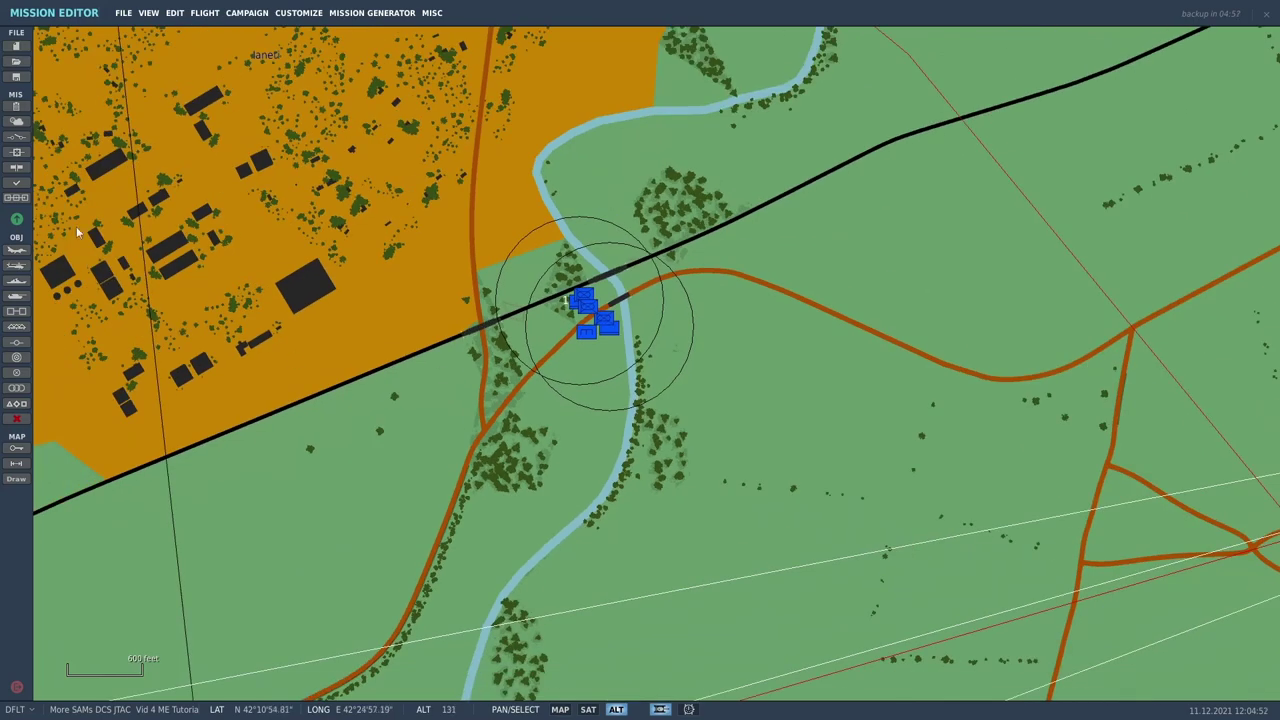
- Review the Contact JTAC on Comm 1 trigger's sound and coalition message actions, reading the message text through to its end
click(16, 137)
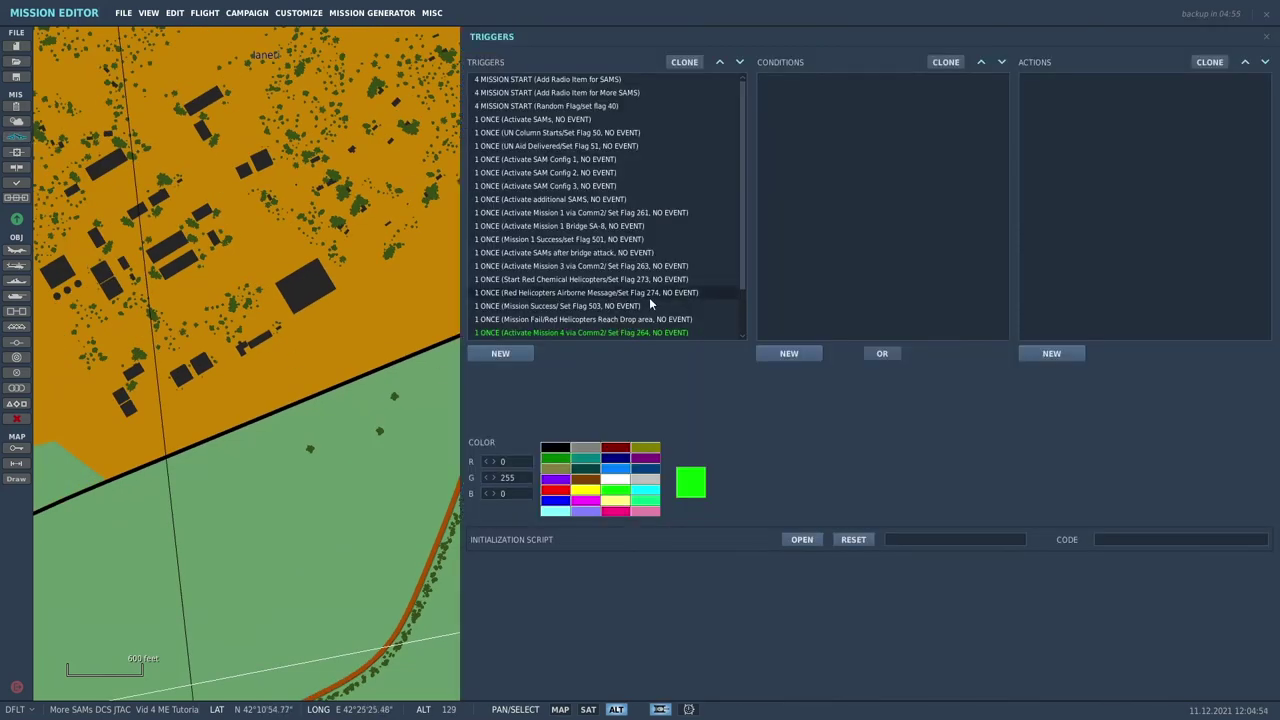
scroll(650, 303, down, 1)
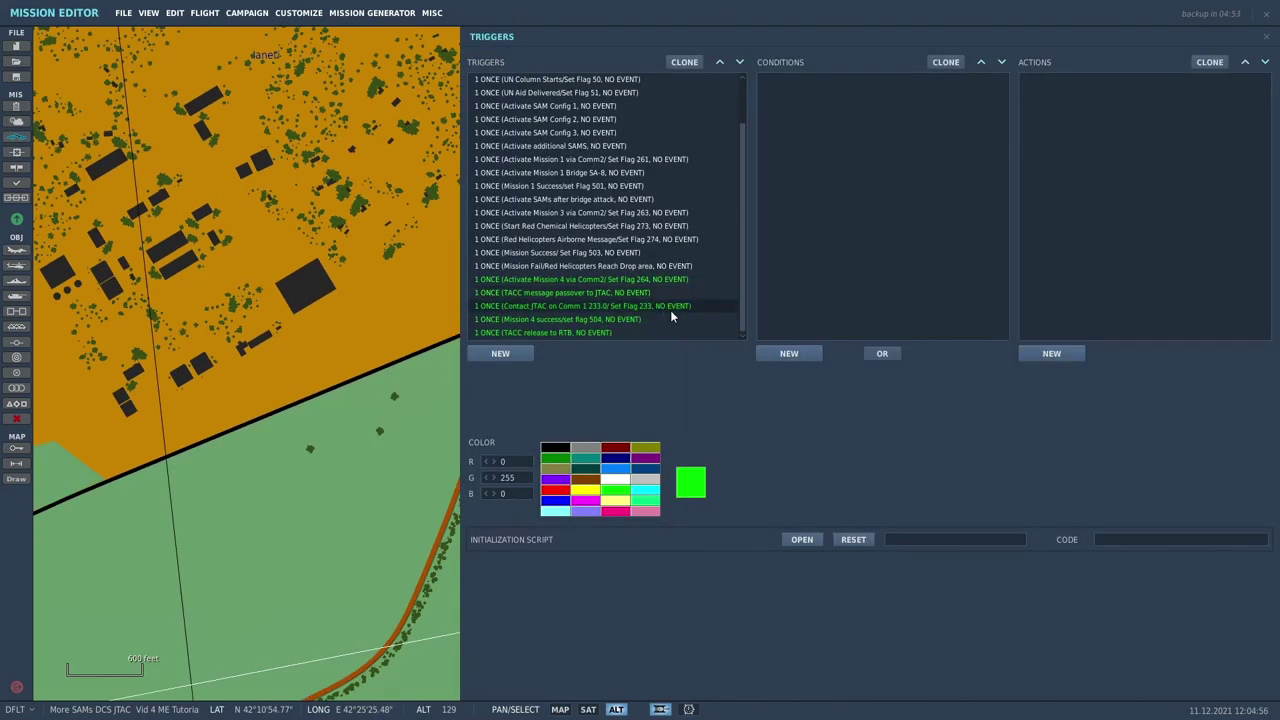
click(673, 306)
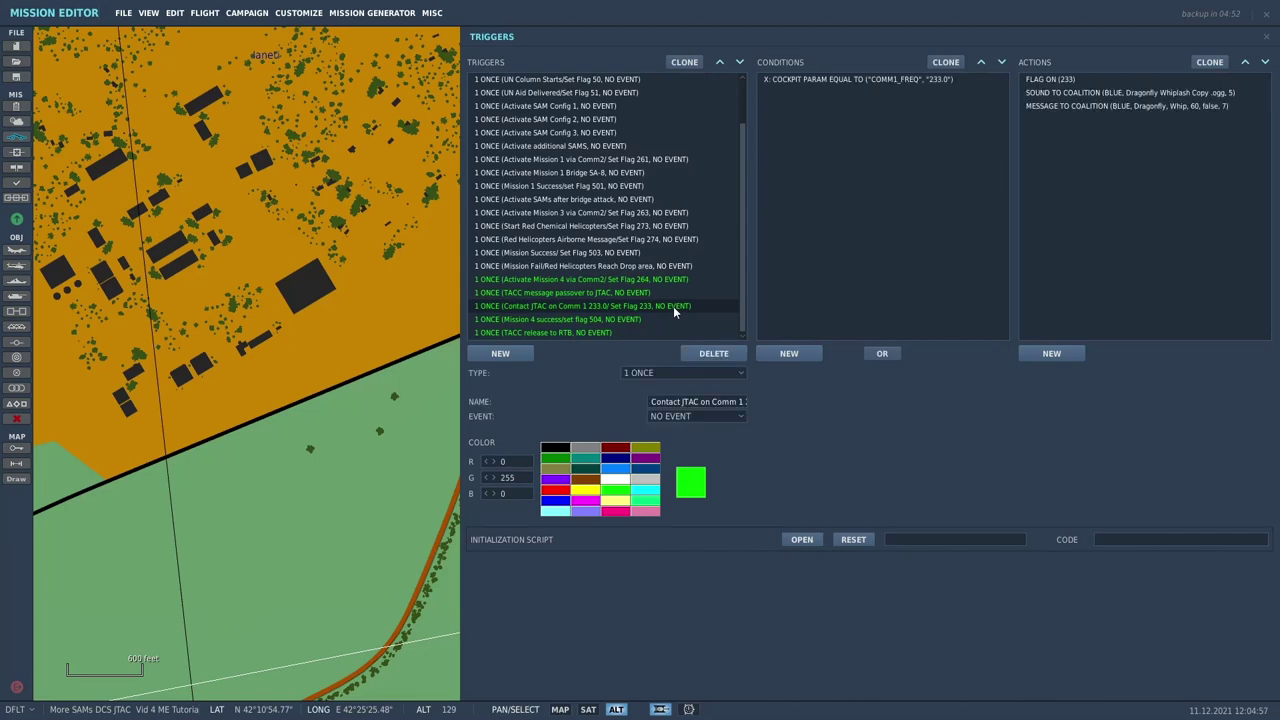
click(1070, 92)
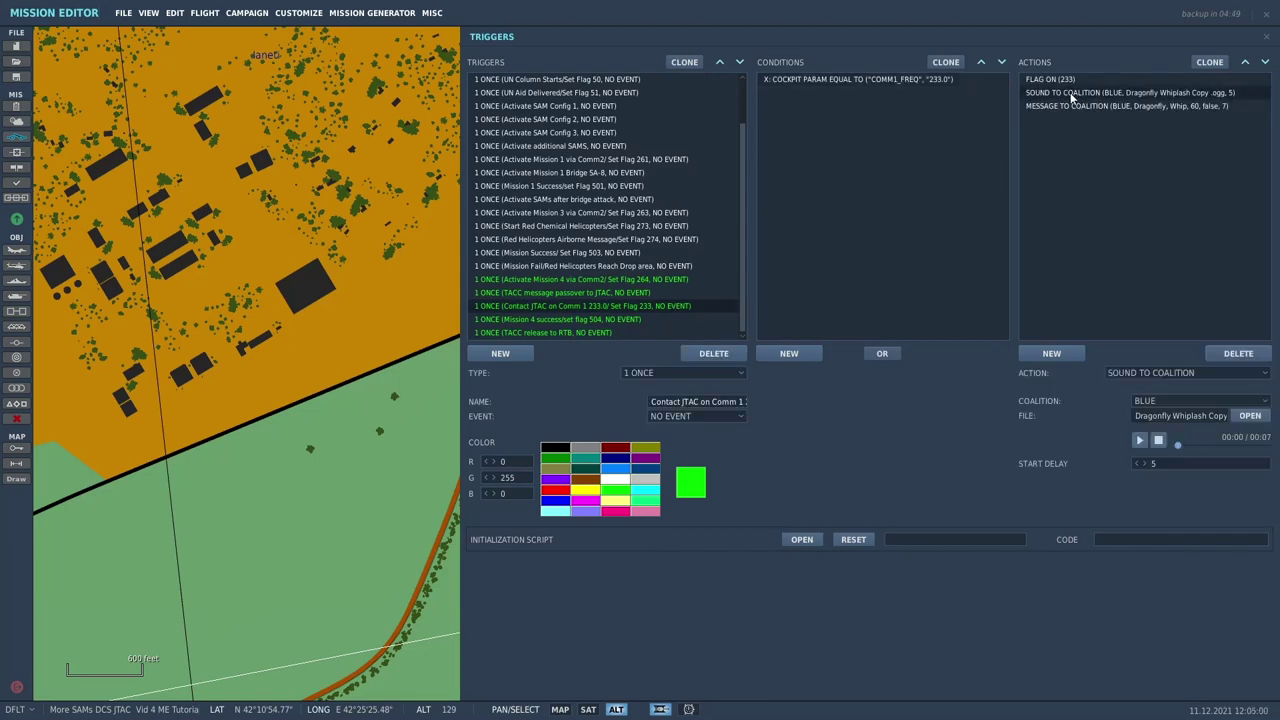
click(1067, 104)
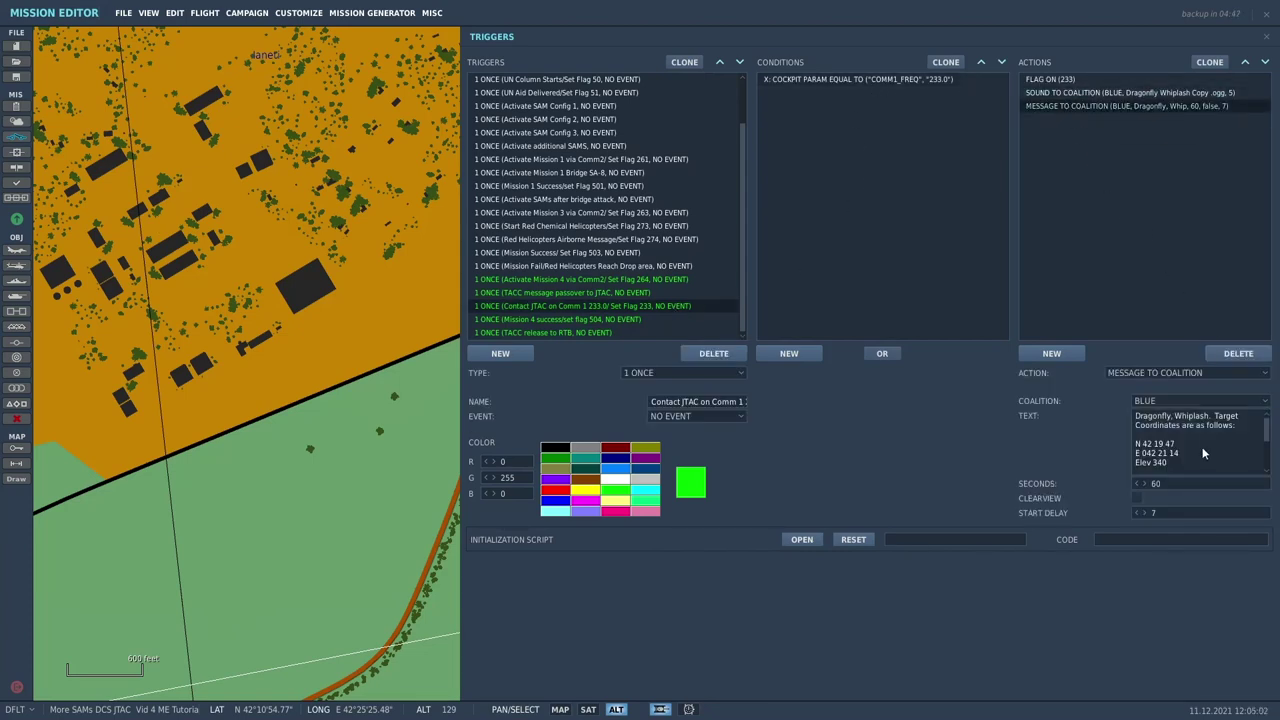
scroll(1203, 454, down, 3)
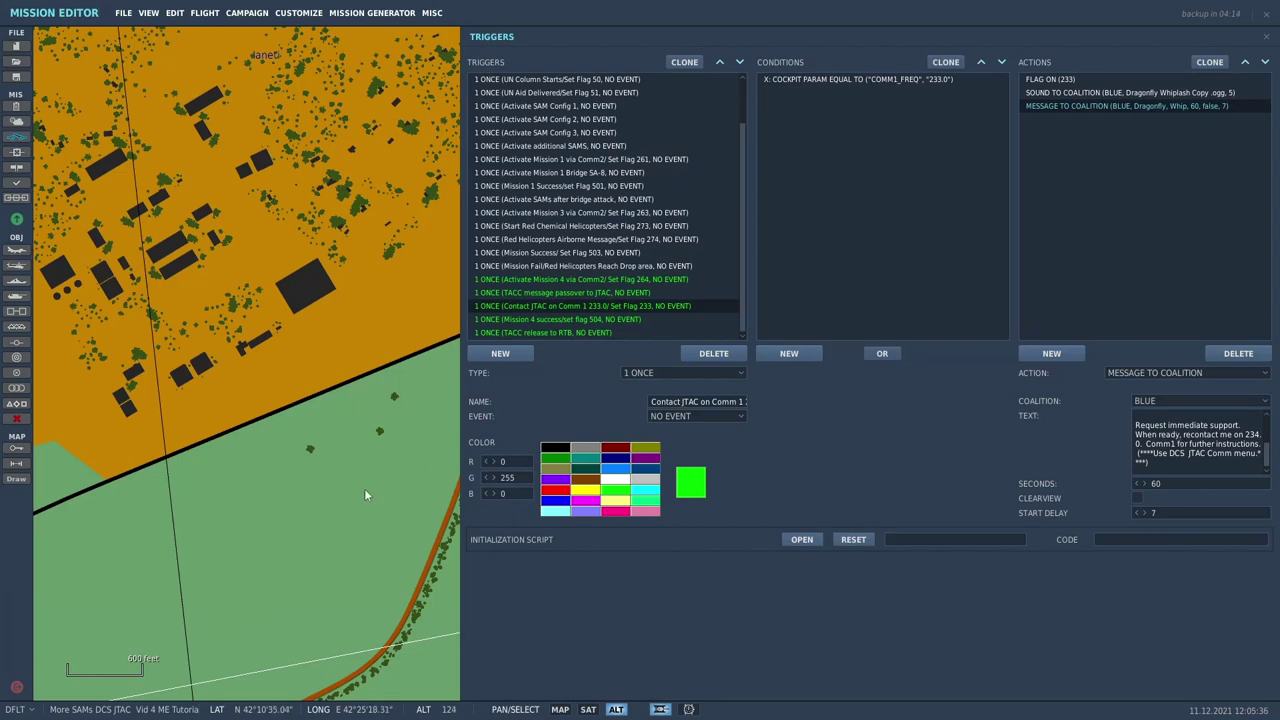
- Review the Mission 4 success trigger's group dead condition and its flag, sound and message actions, playing the Shack.ogg sound
click(612, 320)
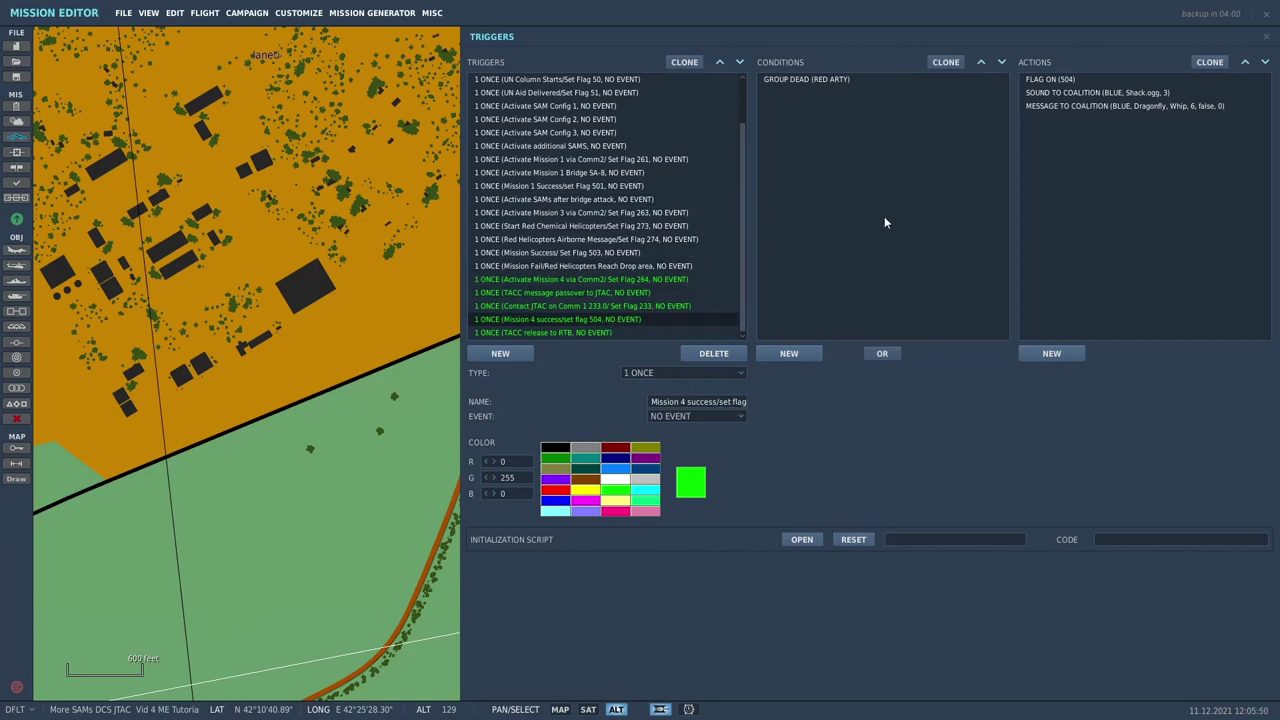
click(829, 79)
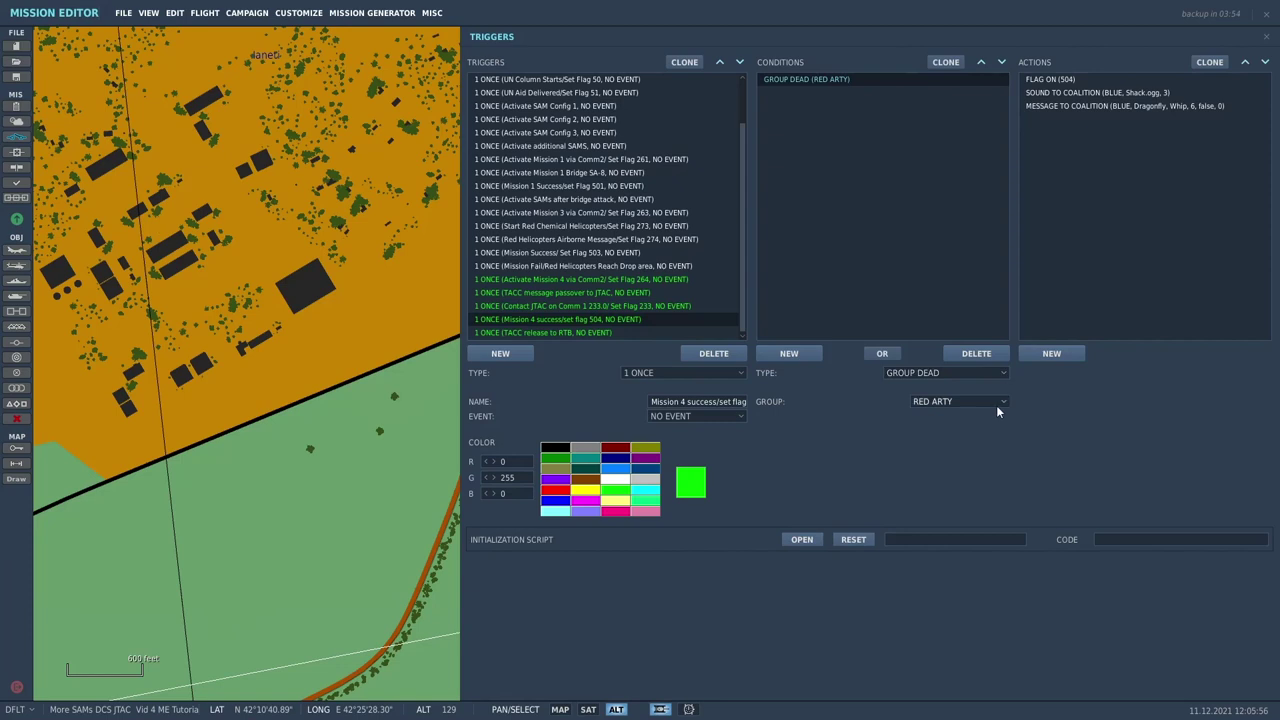
click(1064, 79)
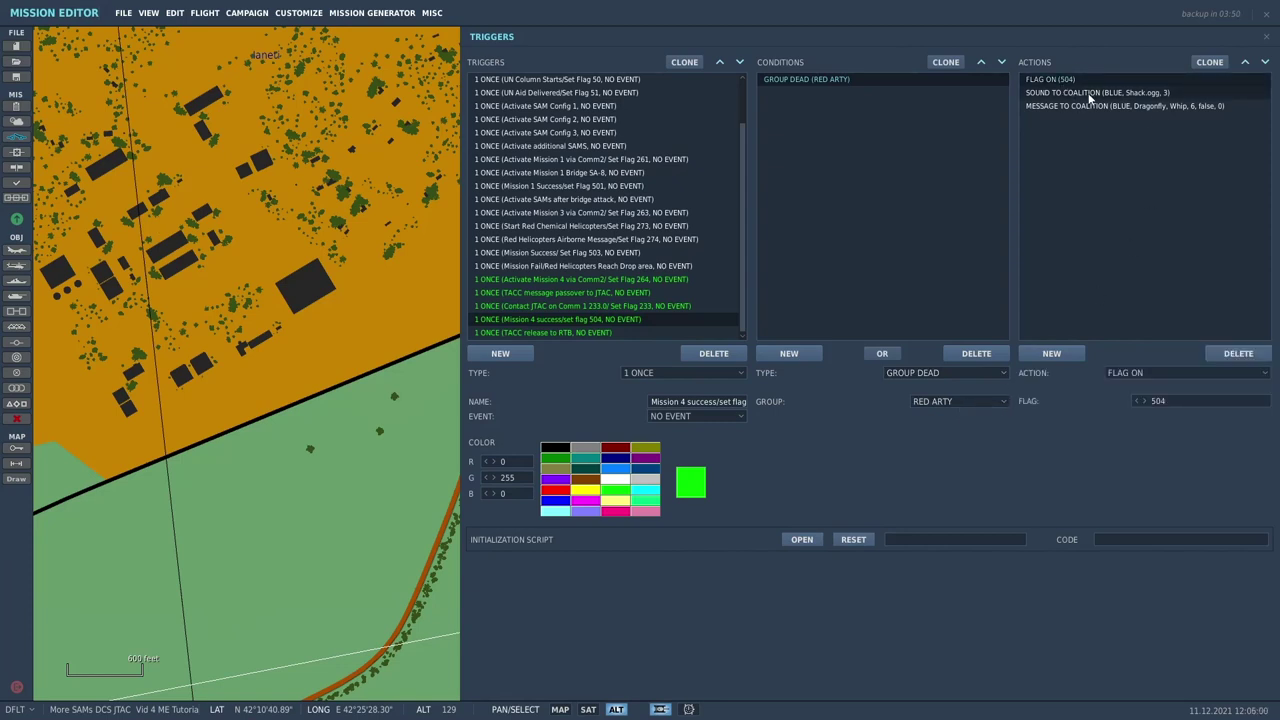
click(1090, 94)
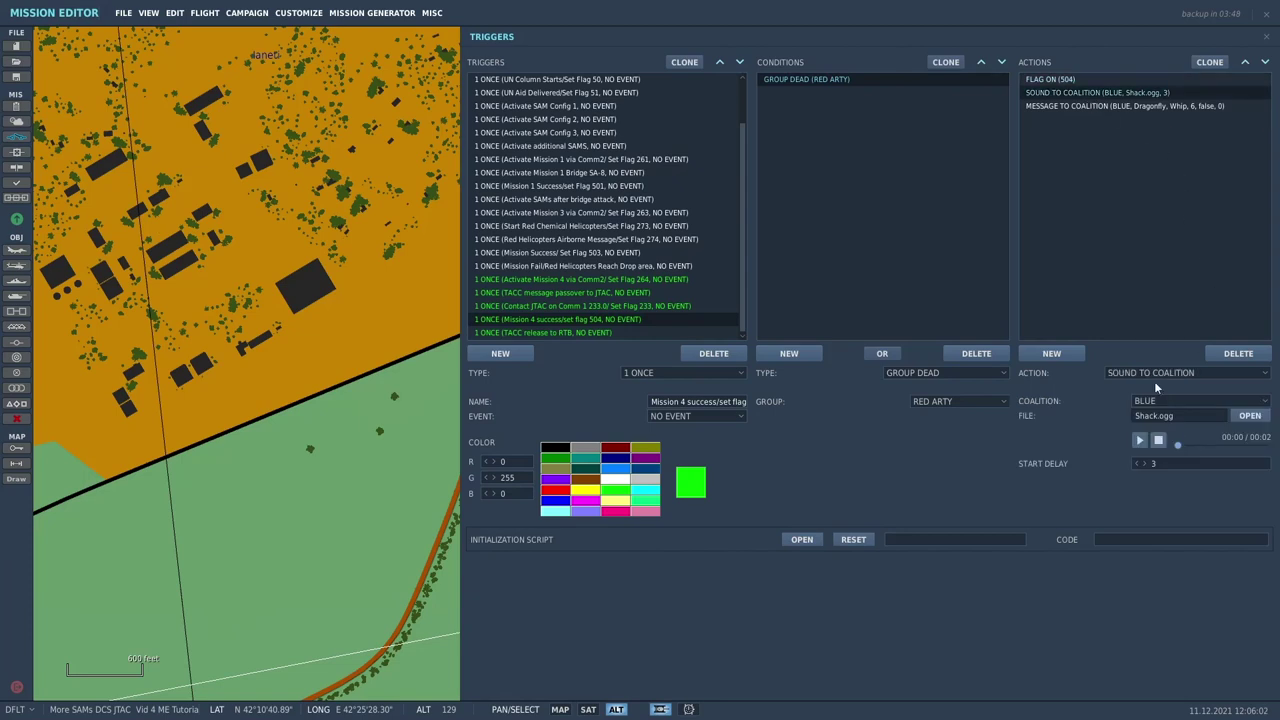
click(1139, 440)
click(1120, 106)
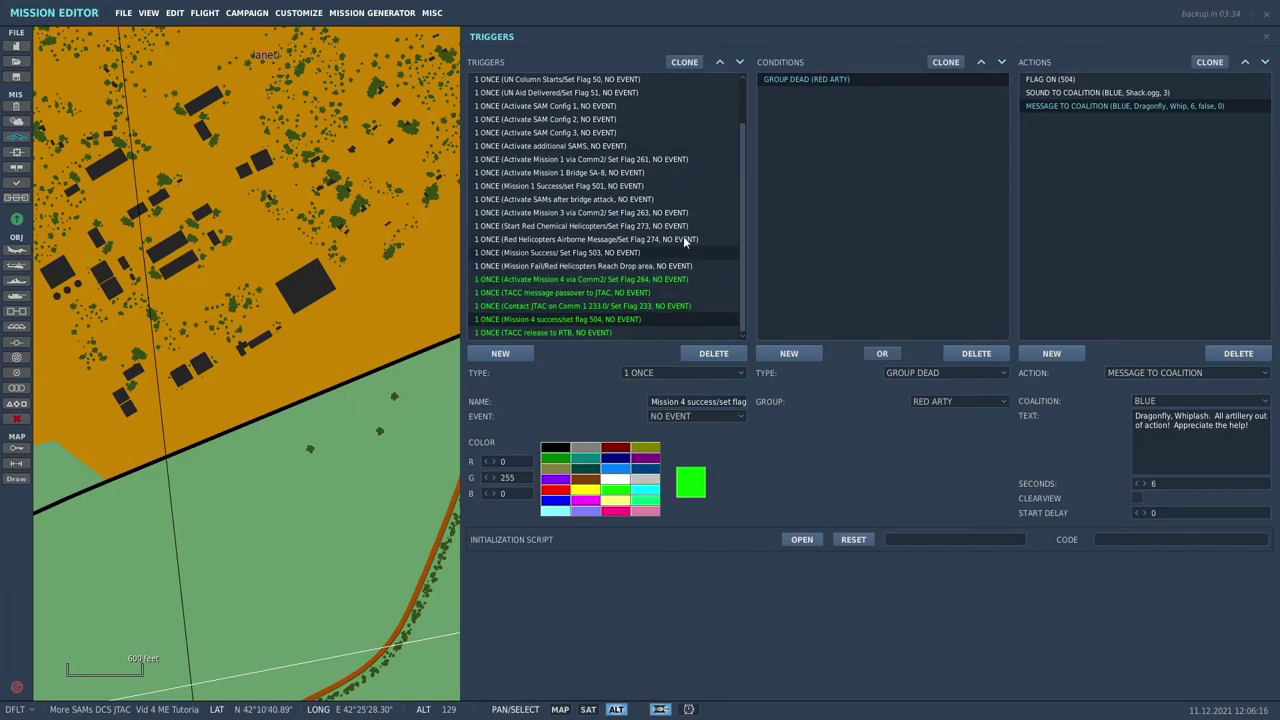
- Review the TACC release to RTB trigger's time condition, sound and message actions, and close the trigger list
click(630, 332)
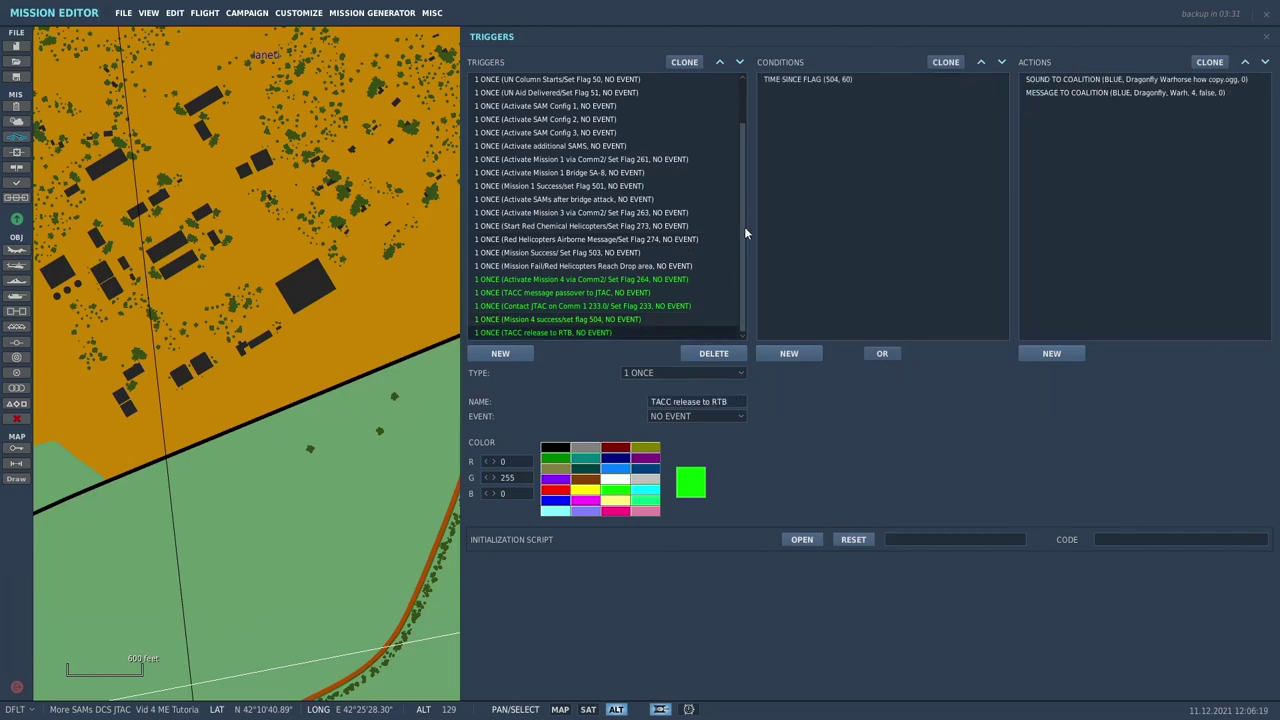
click(848, 79)
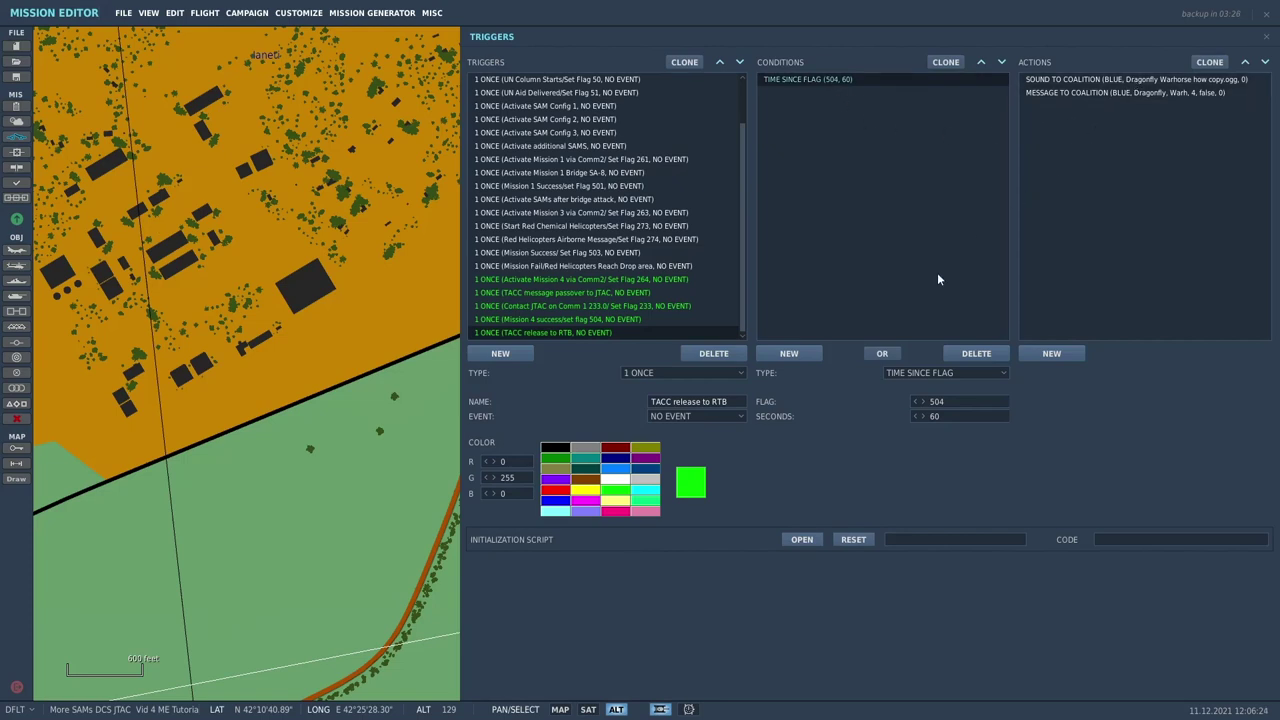
click(1117, 80)
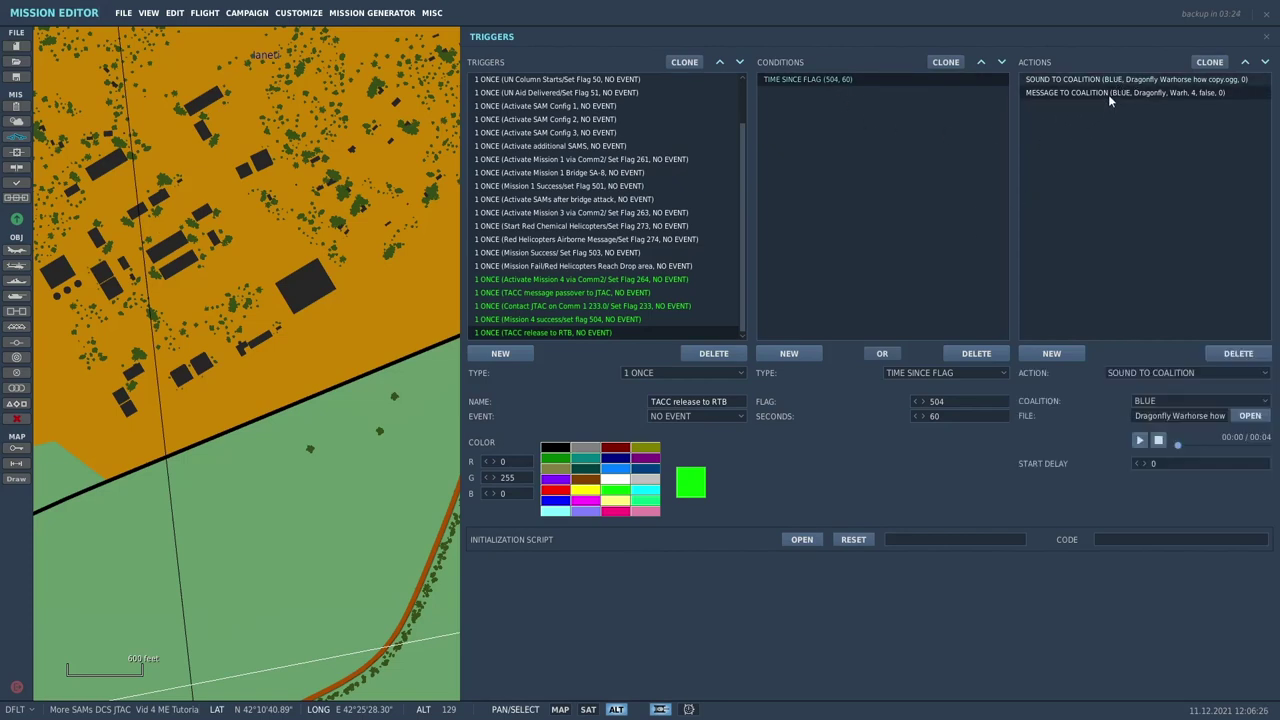
click(1109, 92)
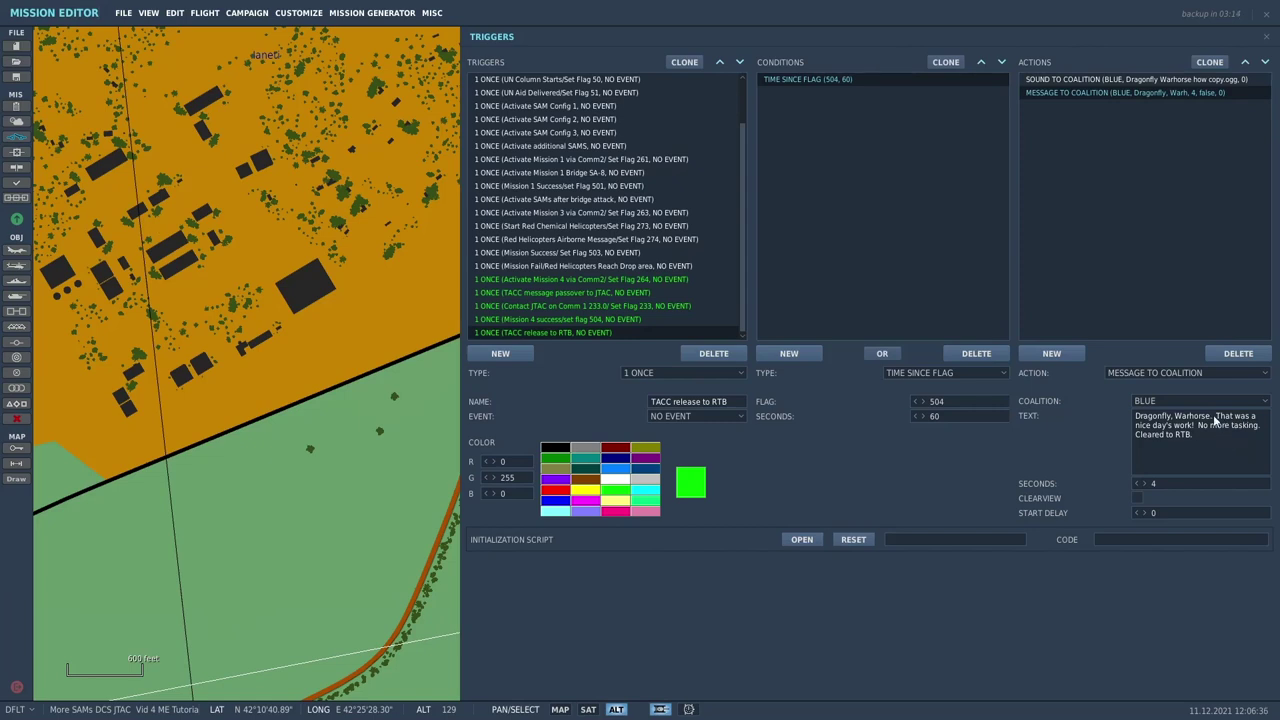
click(416, 428)
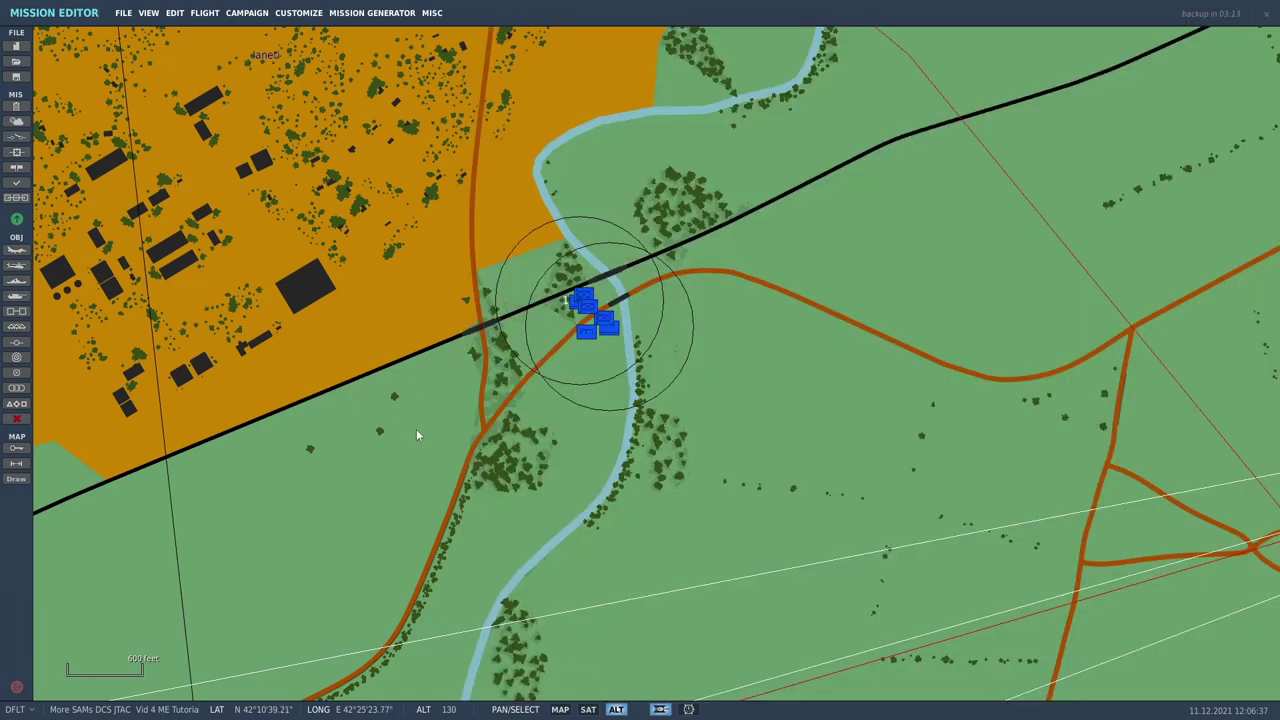
- Examine the Msn 4: Artillery Destroyed mission goal's score and flag condition
click(16, 153)
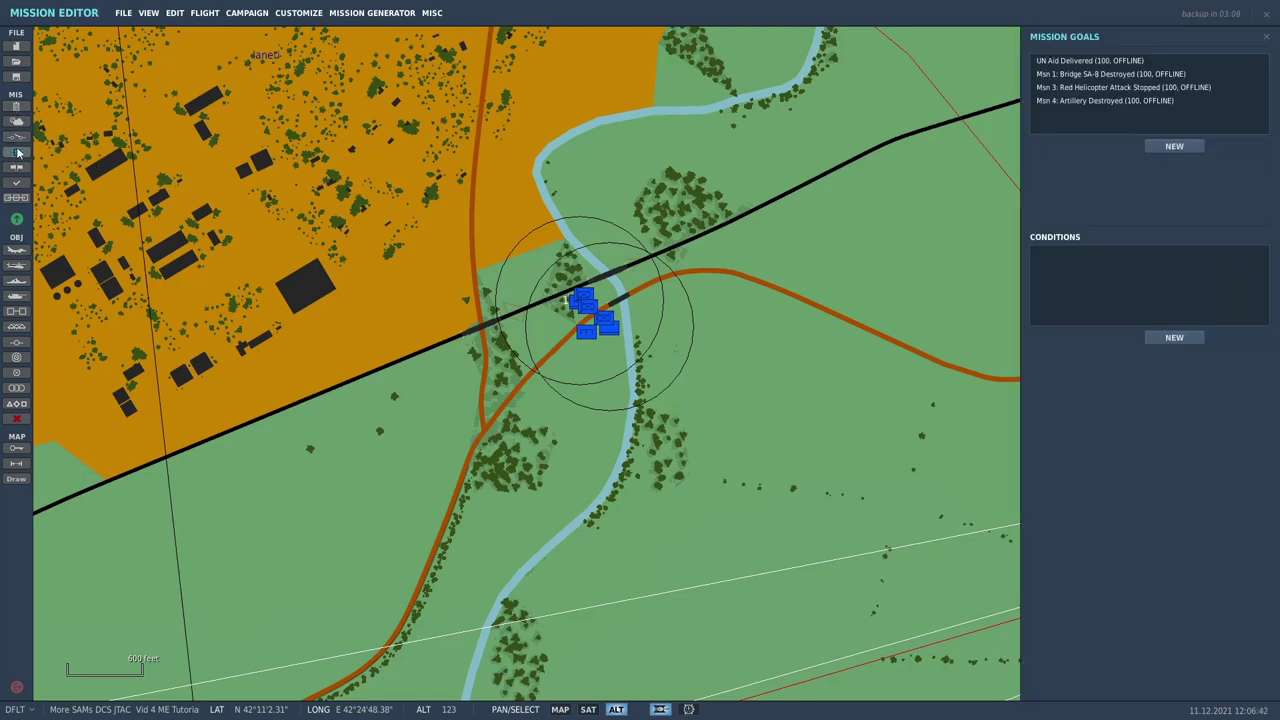
click(1083, 101)
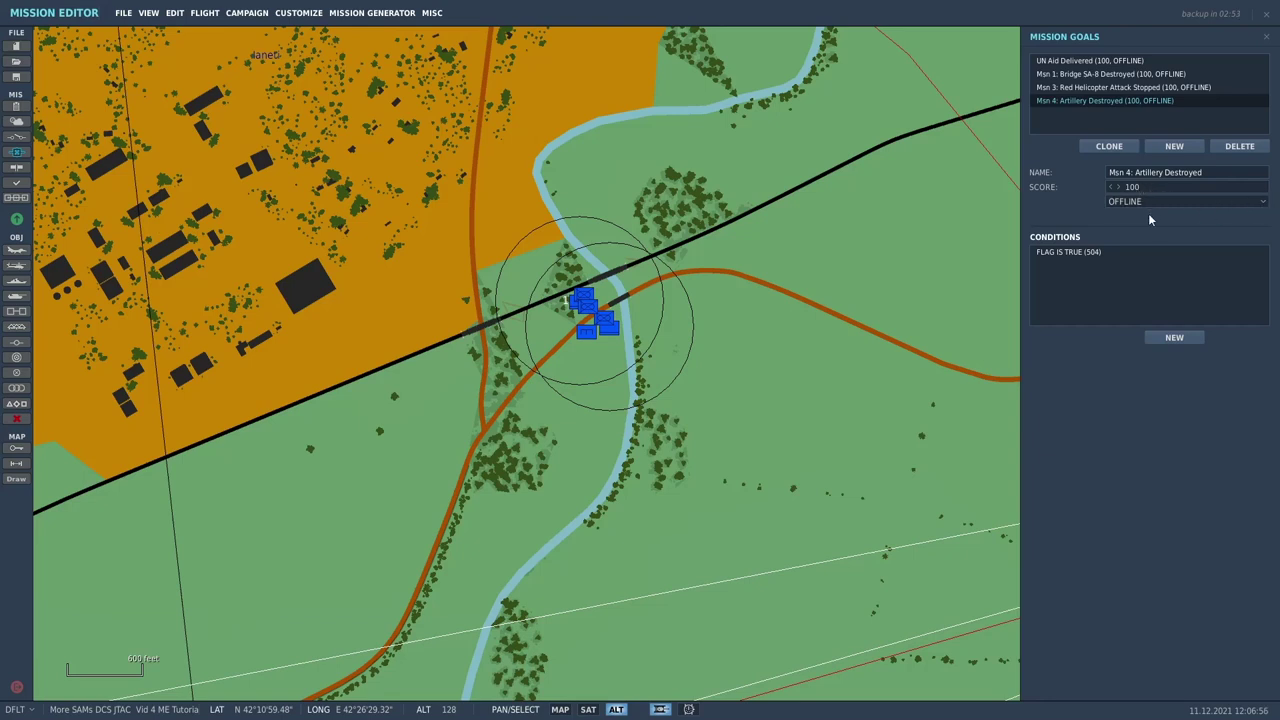
click(1084, 250)
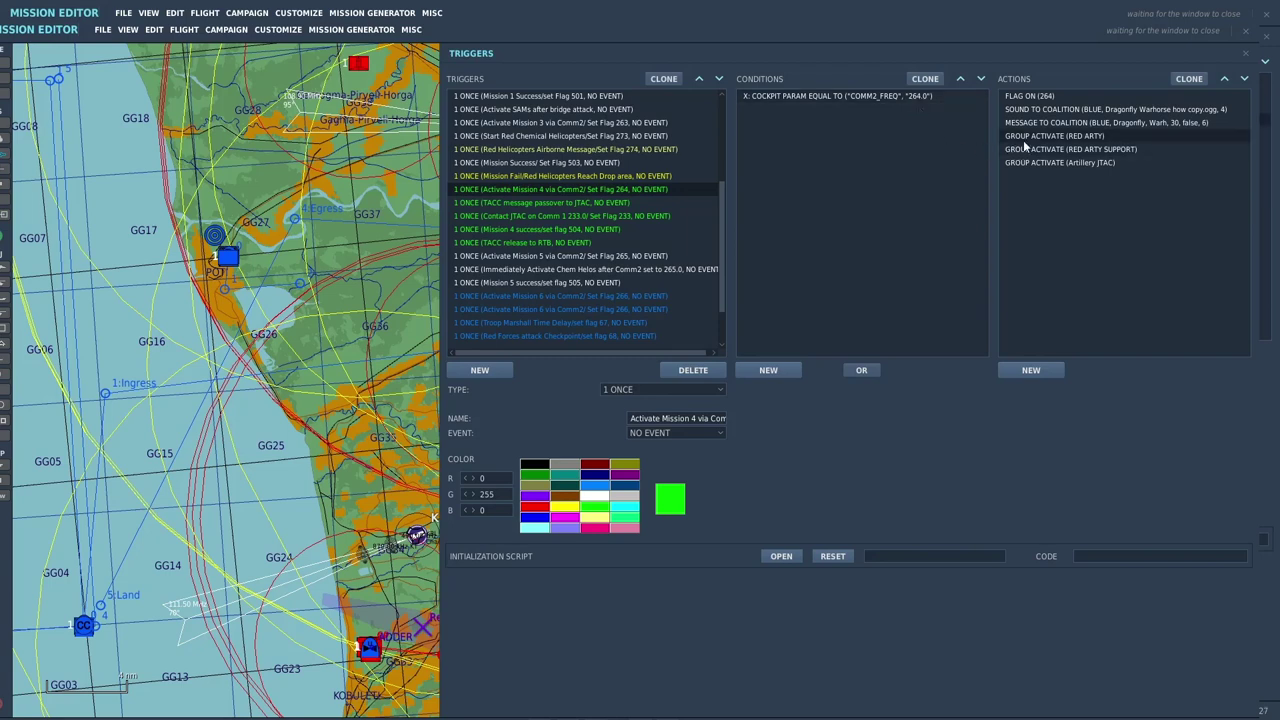
- Inspect the Artillery JTAC group activation in the Mission 4 activation trigger, and look over the triggers at the start of the list
click(1093, 163)
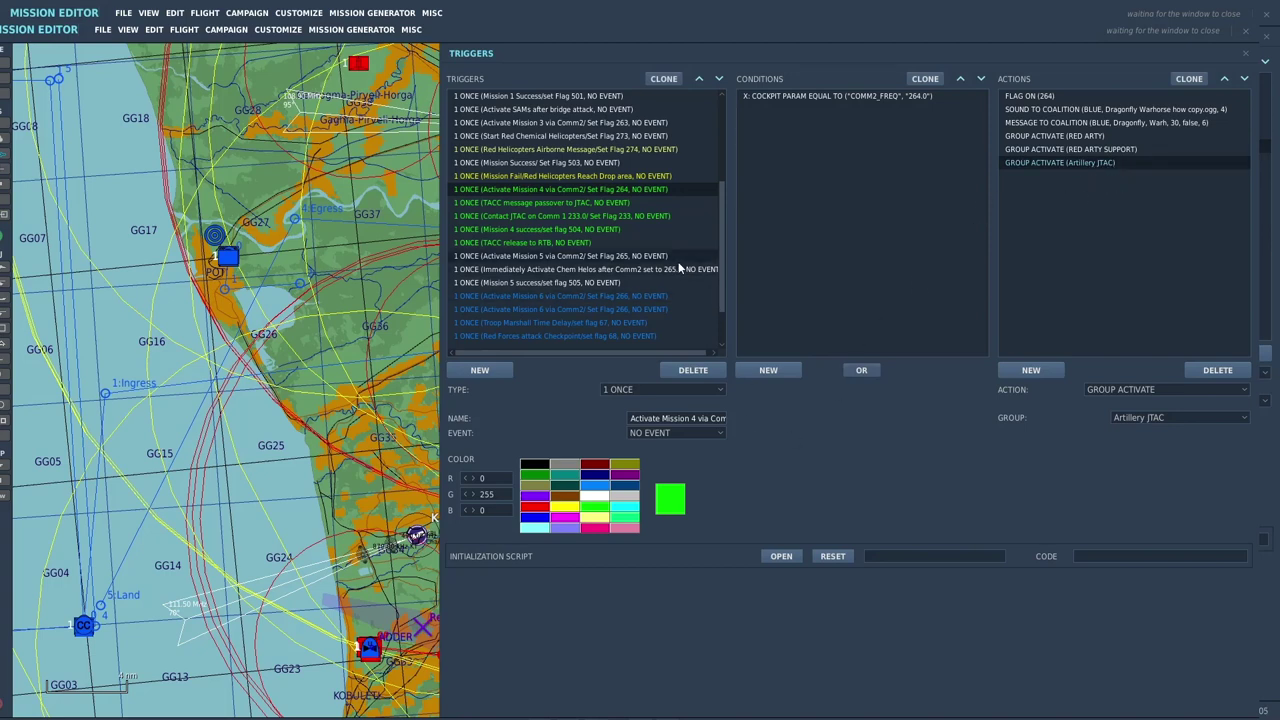
scroll(649, 200, up, 4)
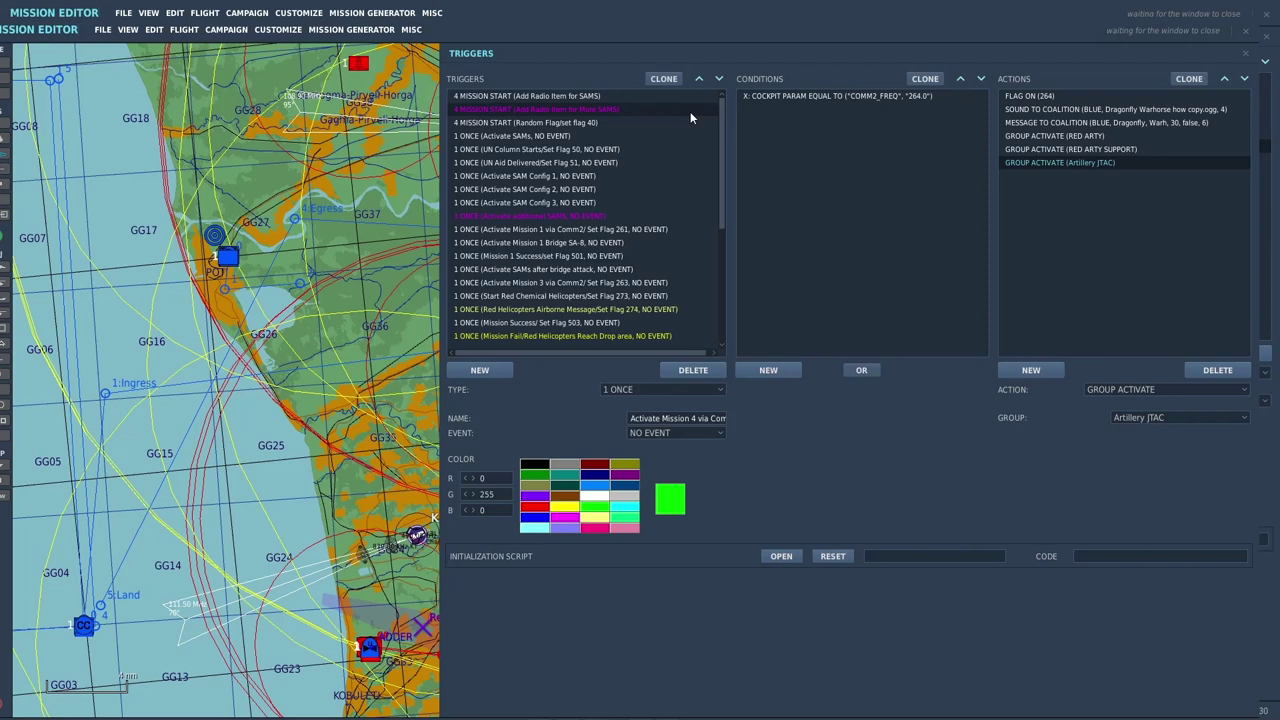
- Review the Add Radio Item for More SAMs trigger's coalition radio item action and the available action types, keeping RADIO ITEM ADD FOR COALITION
click(643, 110)
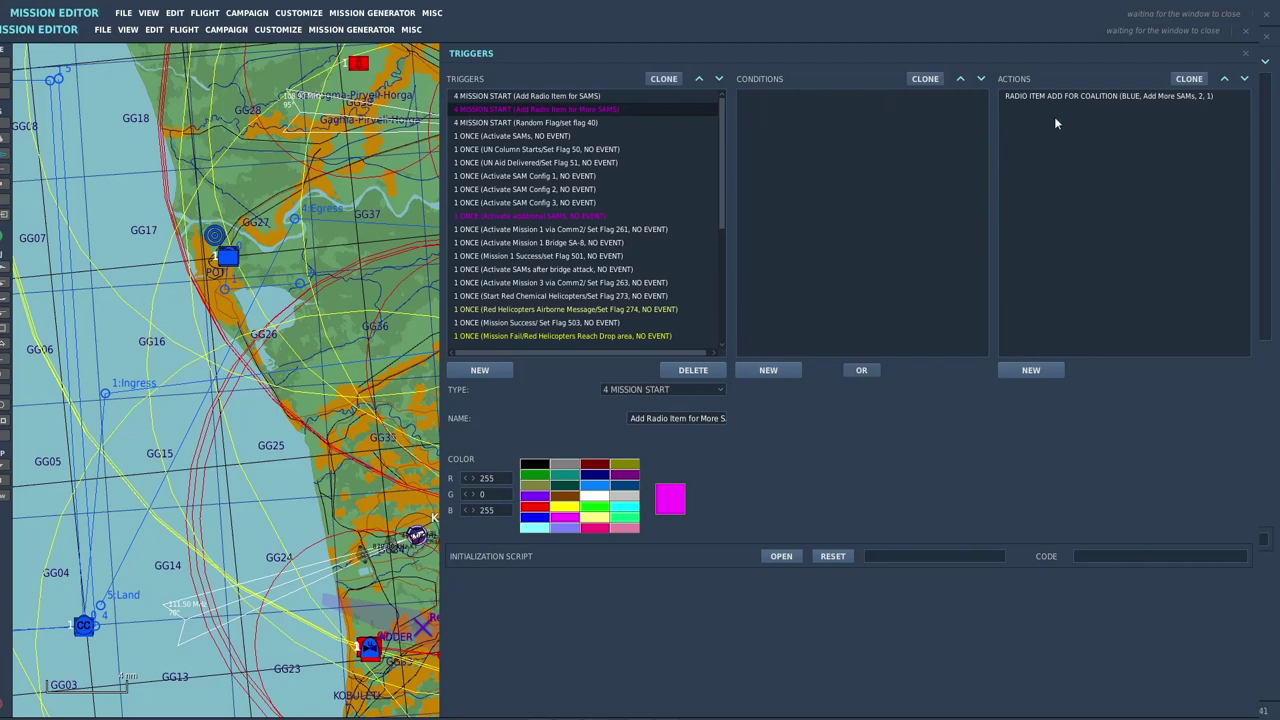
click(1081, 97)
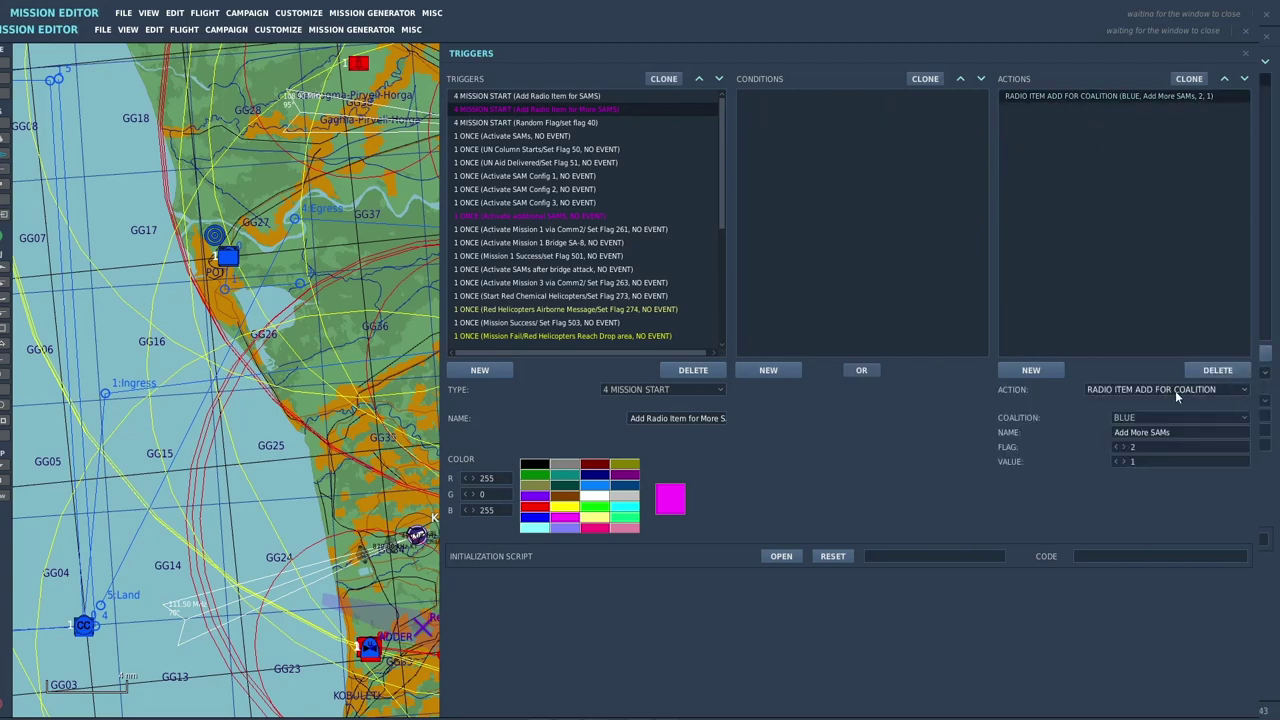
click(1245, 389)
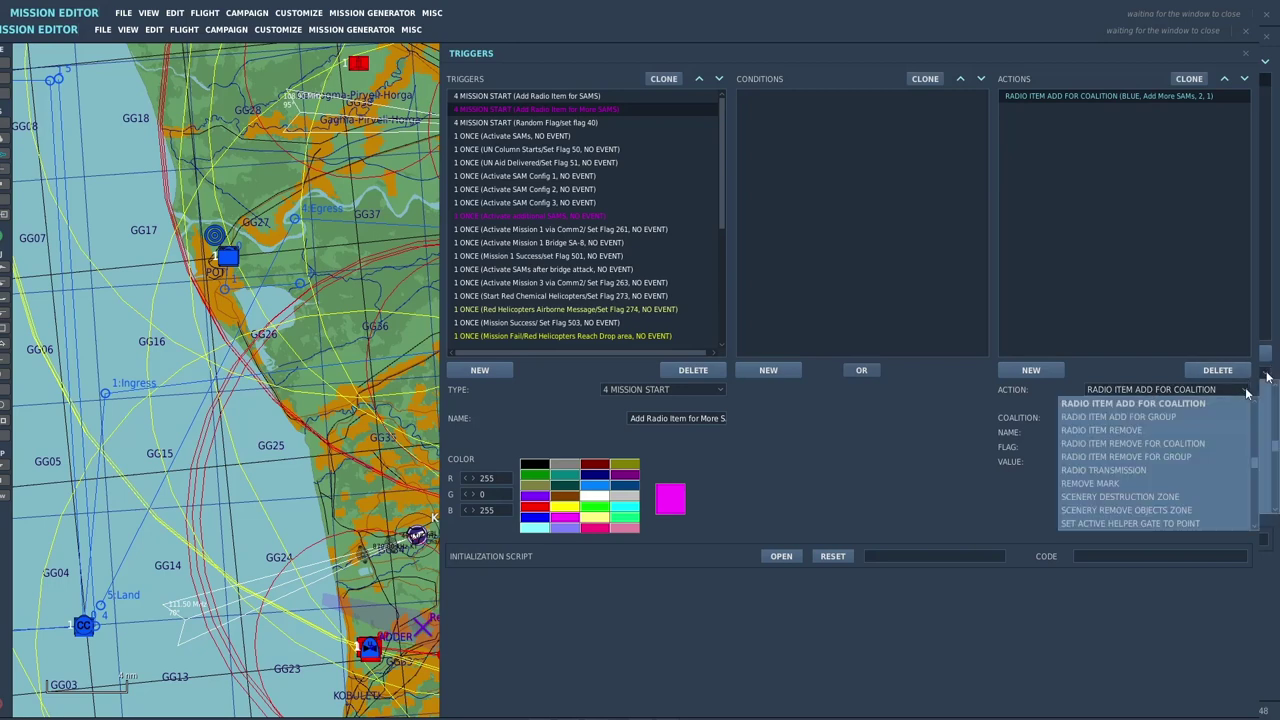
click(1187, 404)
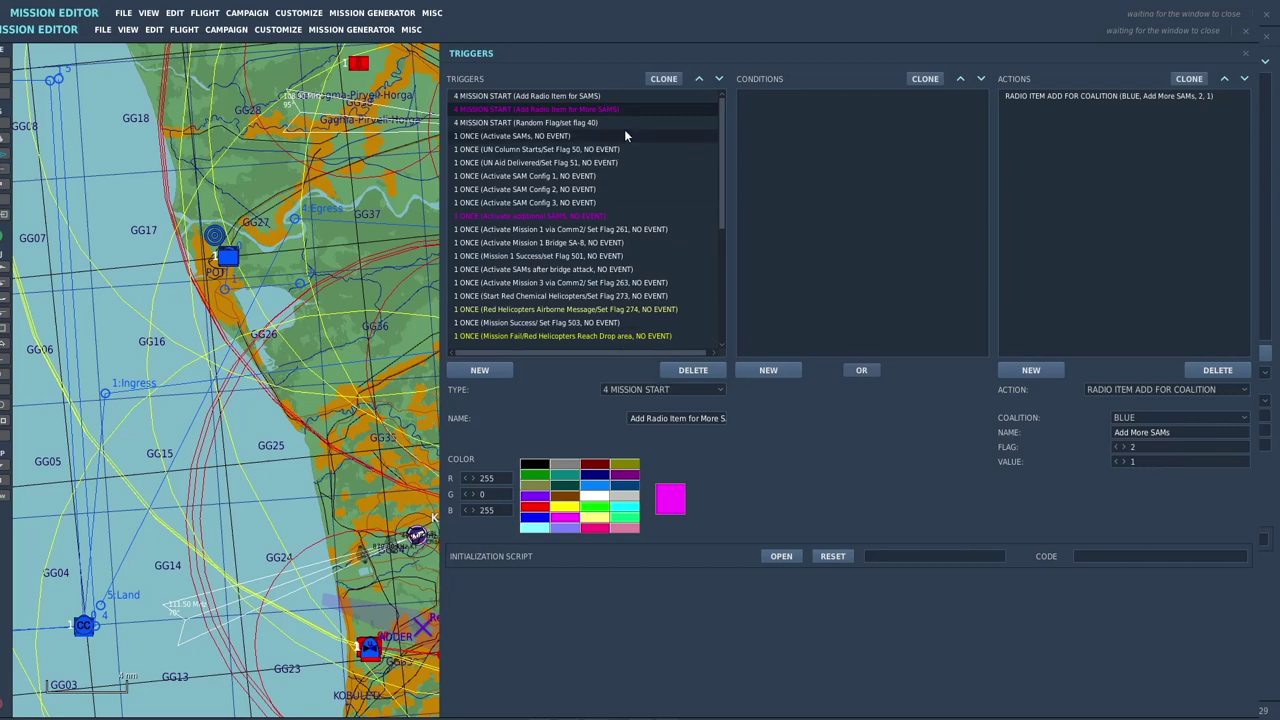
- Review the Activate additional SAMS trigger's flag condition and its group activation, sound and message actions, playing the Dragonfly Whiplash Copy sound
click(588, 216)
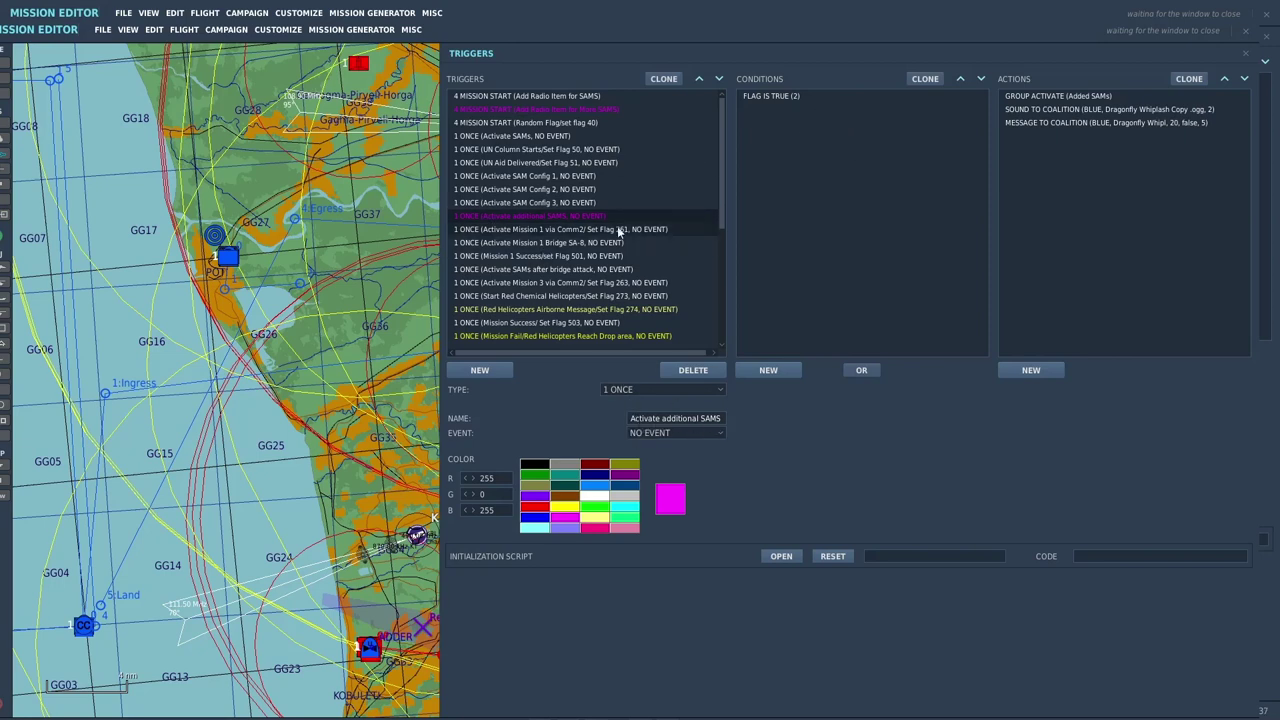
click(790, 96)
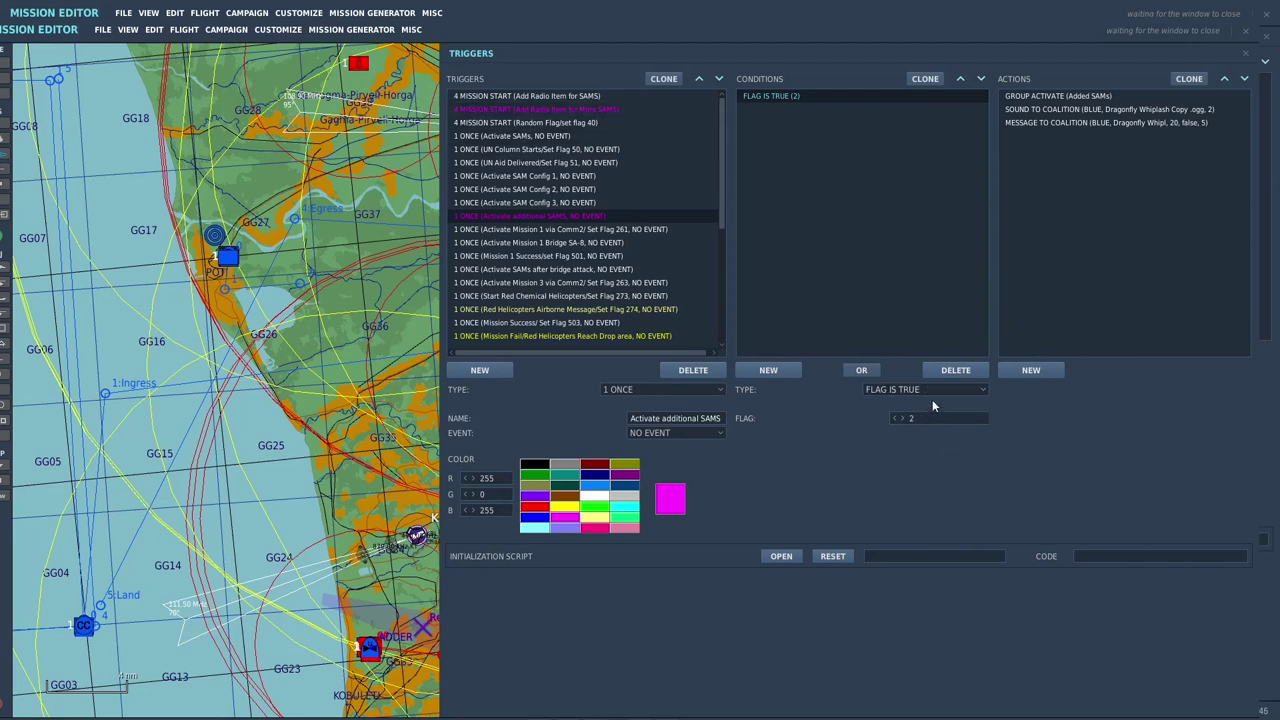
click(1105, 97)
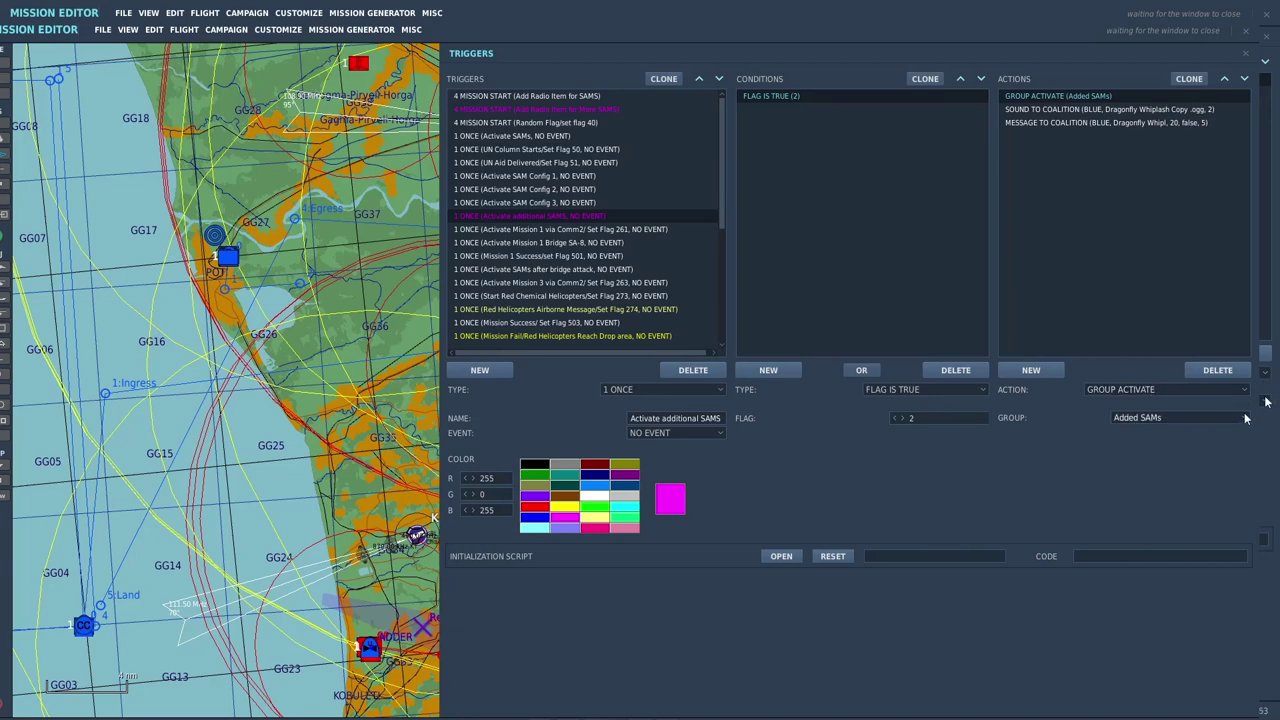
click(1139, 110)
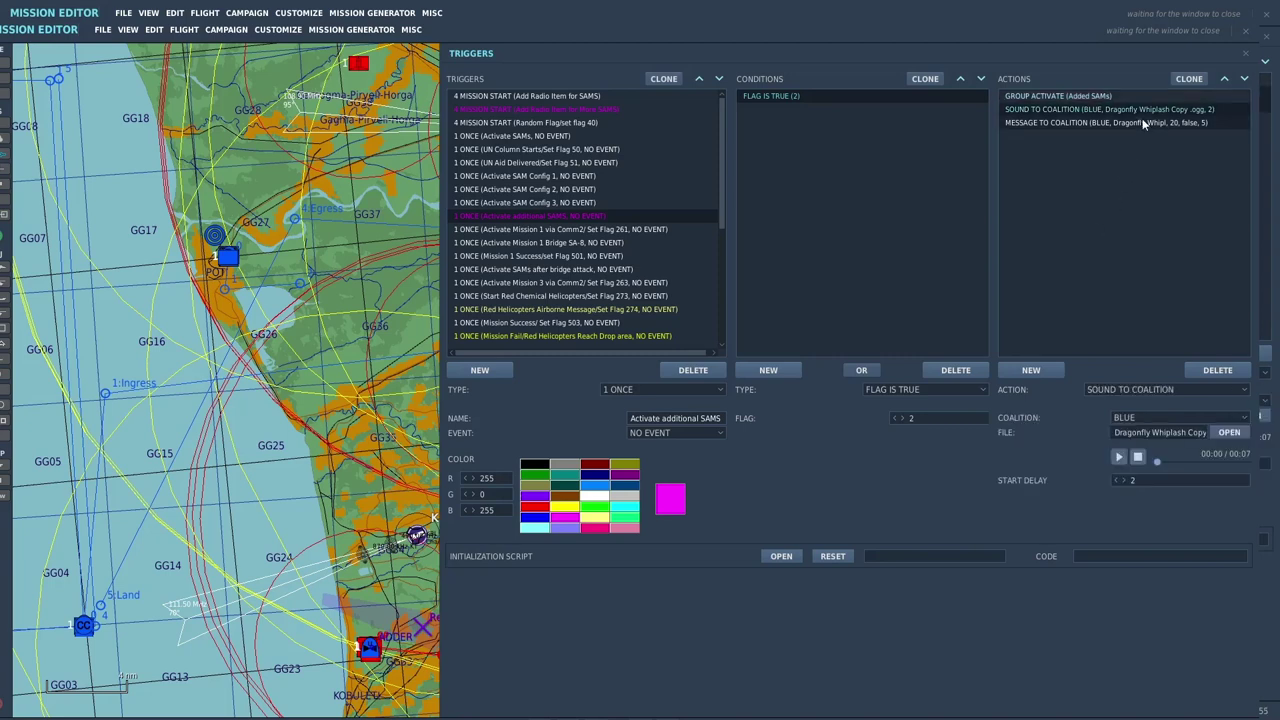
click(1118, 457)
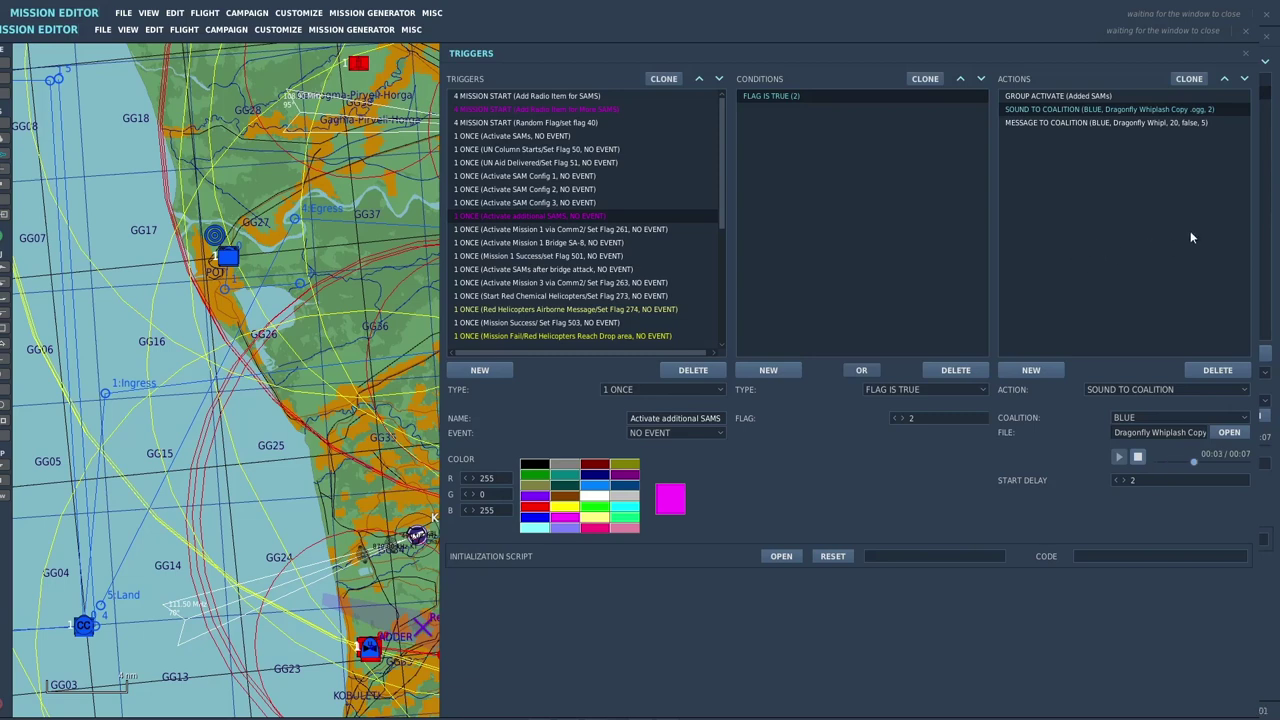
click(1116, 121)
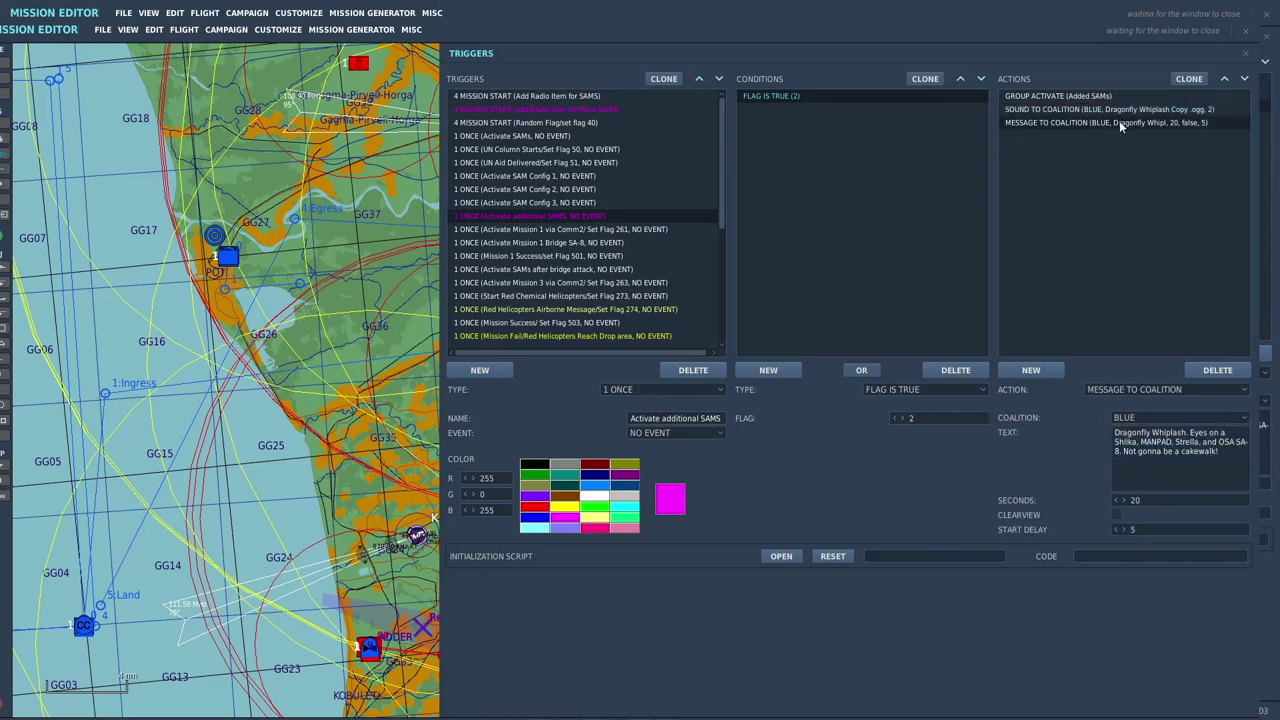